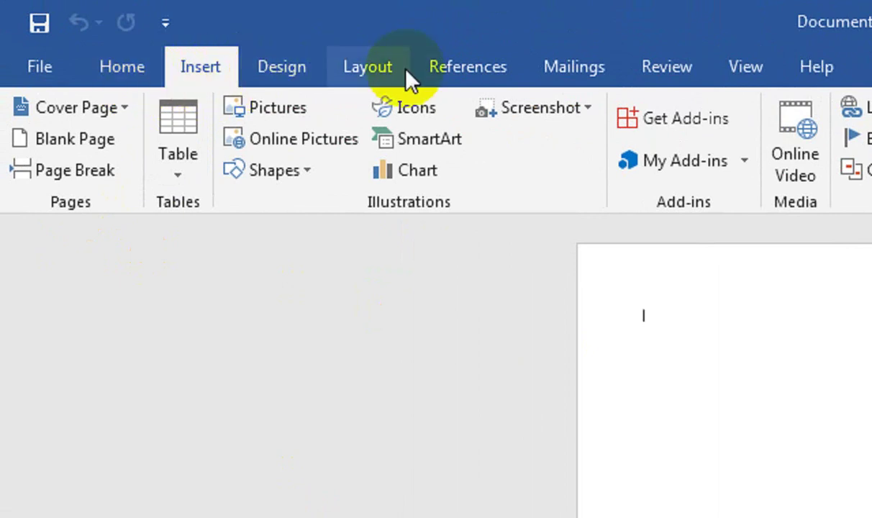
Step: Switch the page to Landscape orientation and zoom out so the whole page fits
left_click(405, 72)
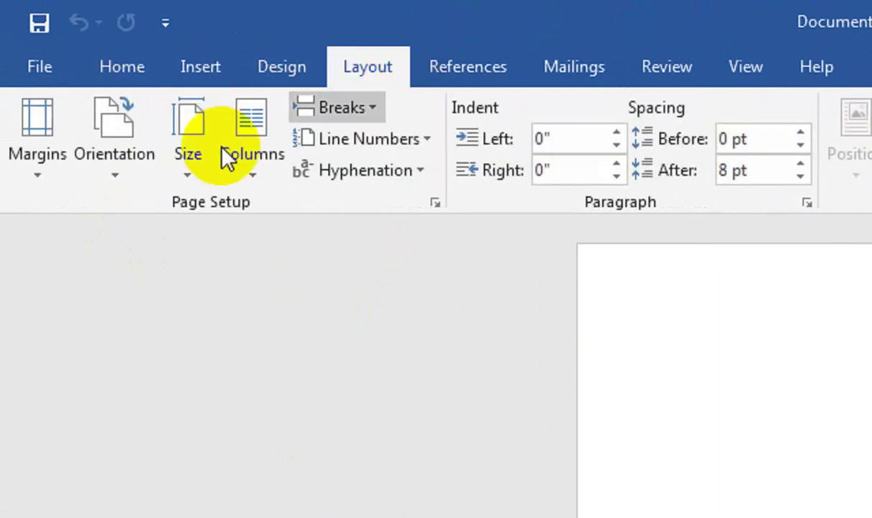
left_click(133, 178)
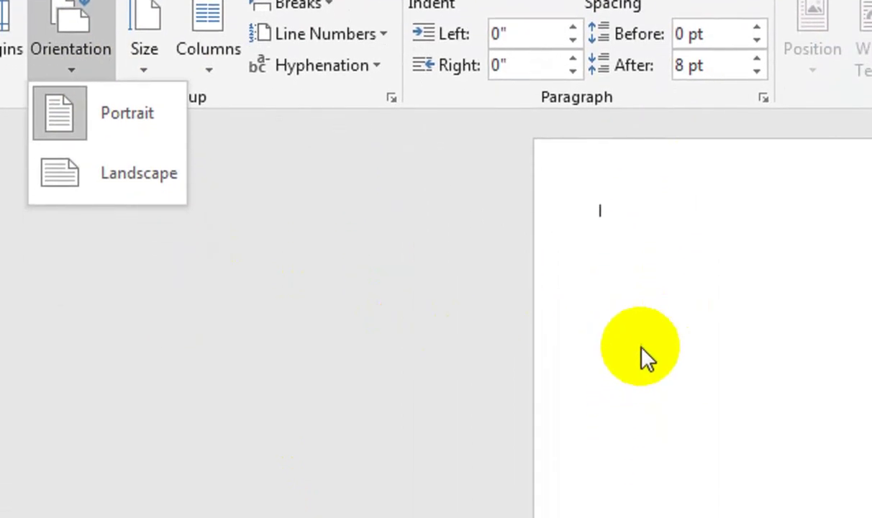
left_click(58, 181)
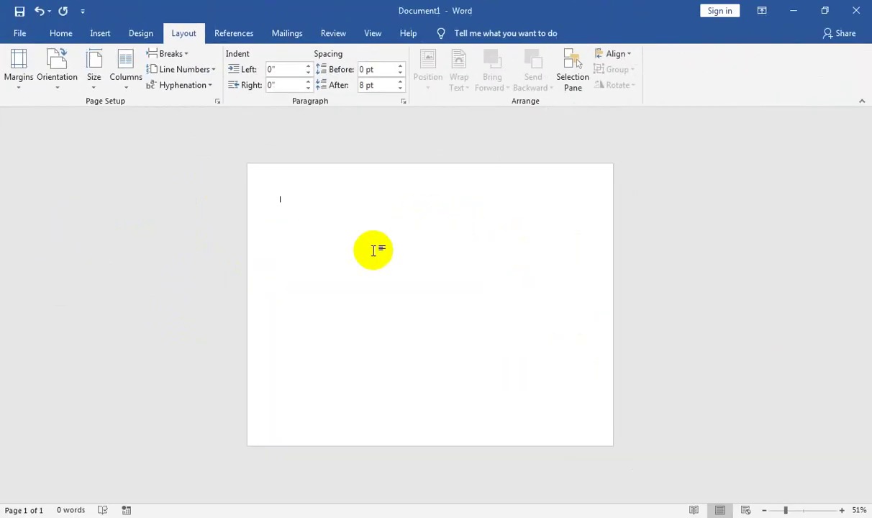
left_click(801, 510)
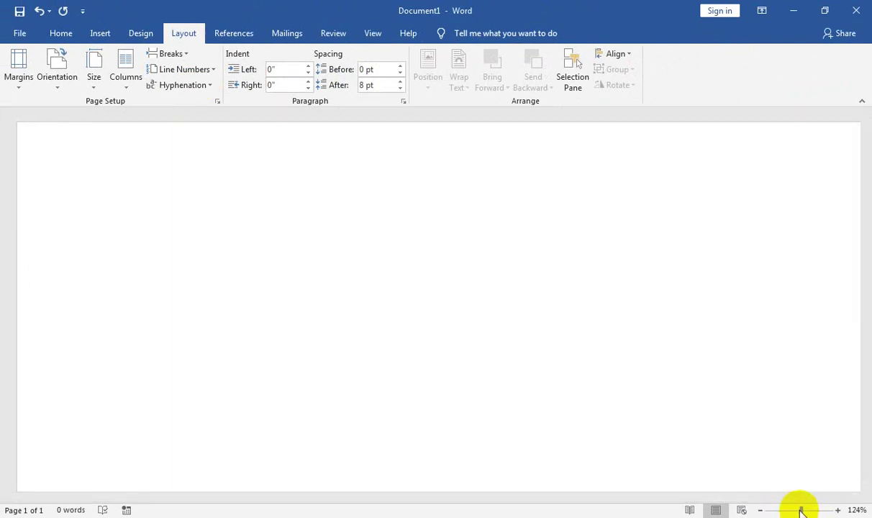
left_click_drag(801, 510, 794, 510)
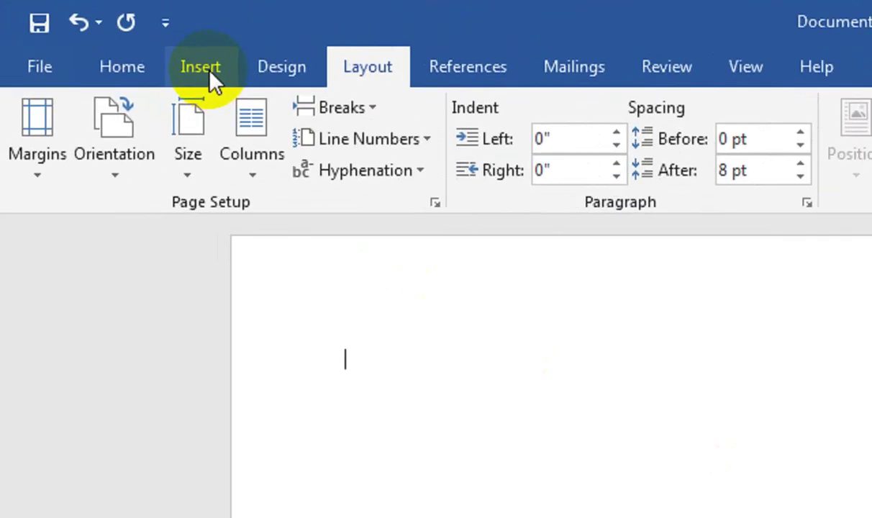
left_click(101, 37)
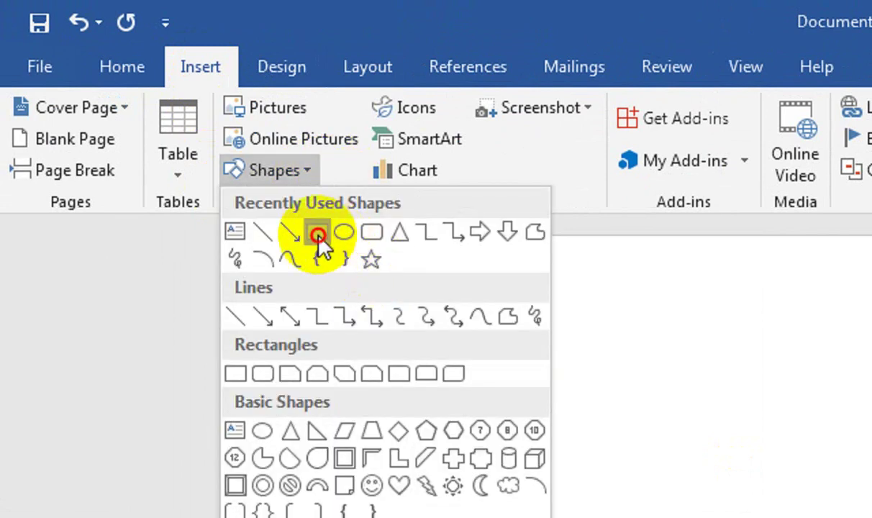
Step: Draw a rectangle near the top-left of the page
left_click(318, 234)
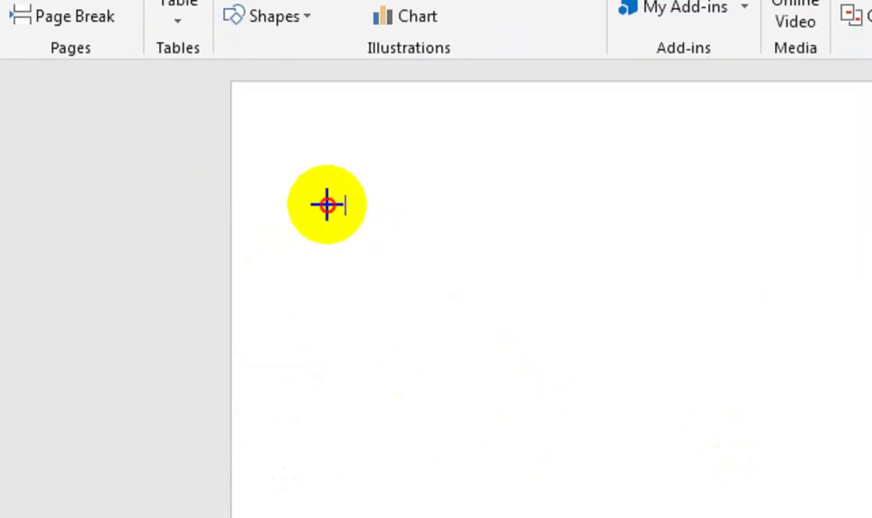
left_click_drag(258, 186, 753, 464)
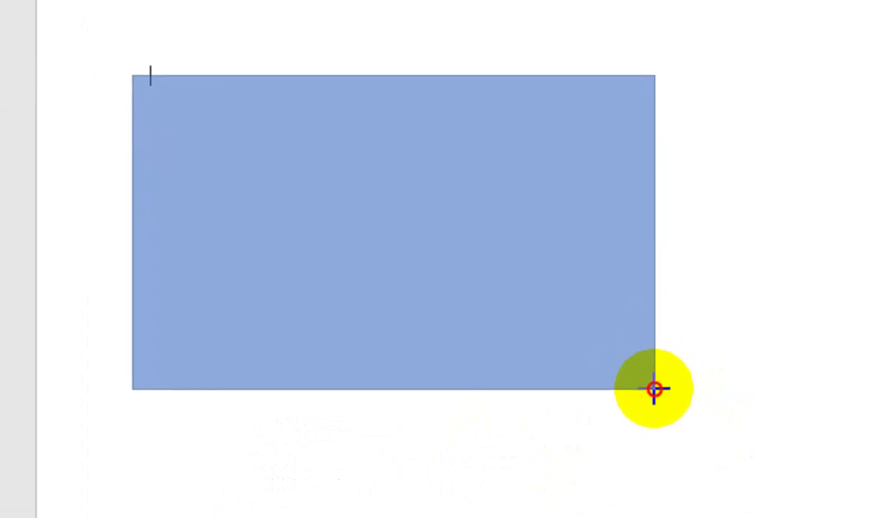
left_click_drag(669, 149, 670, 151)
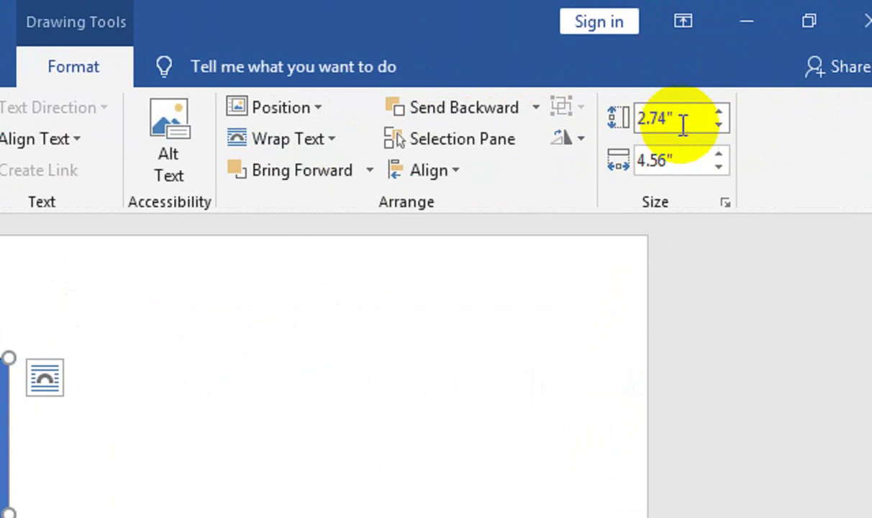
left_click(693, 203)
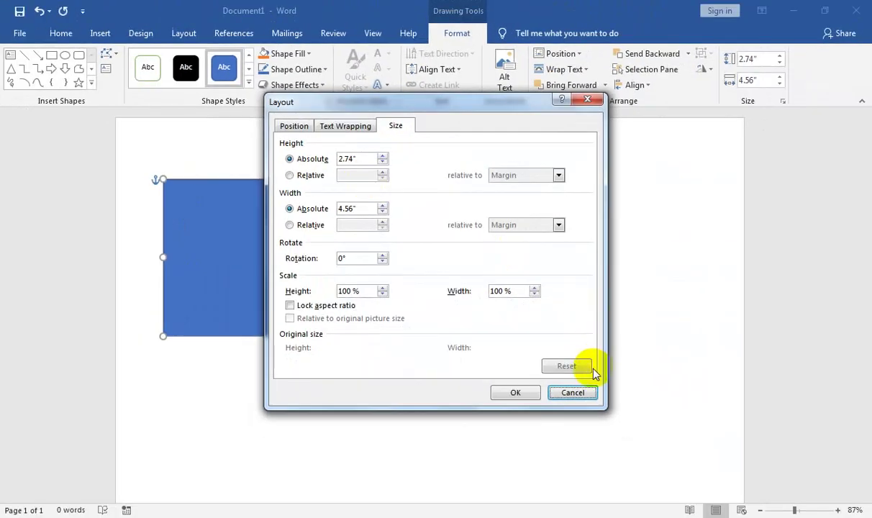
key("Escape")
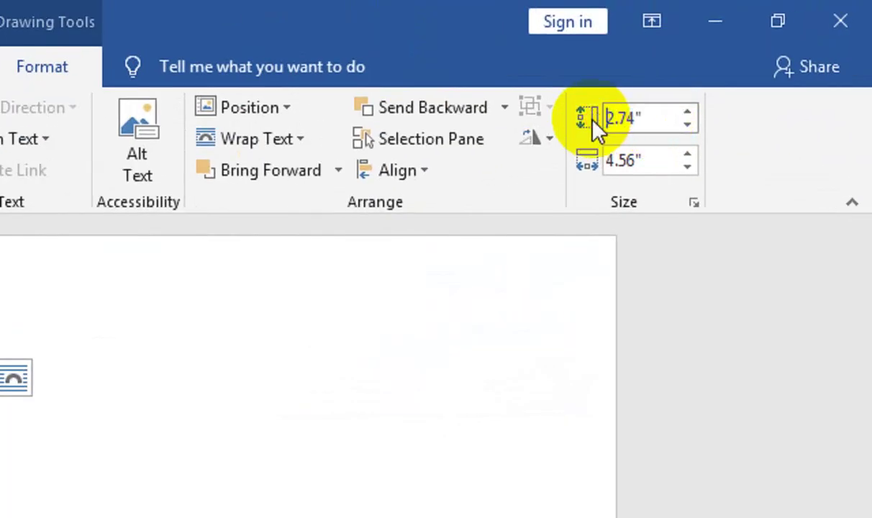
Step: Resize the rectangle to 2.25" high by 3.5" wide
left_click(657, 124)
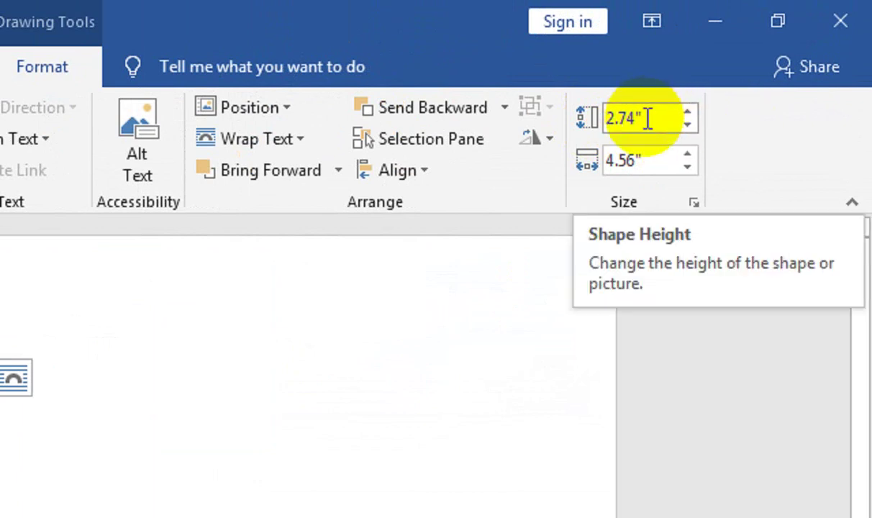
double_click(647, 119)
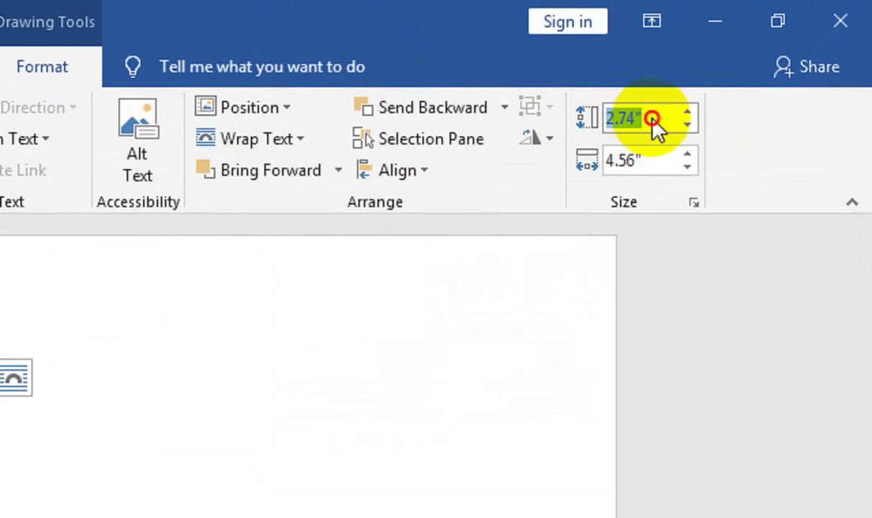
type("2.25")
left_click(665, 163)
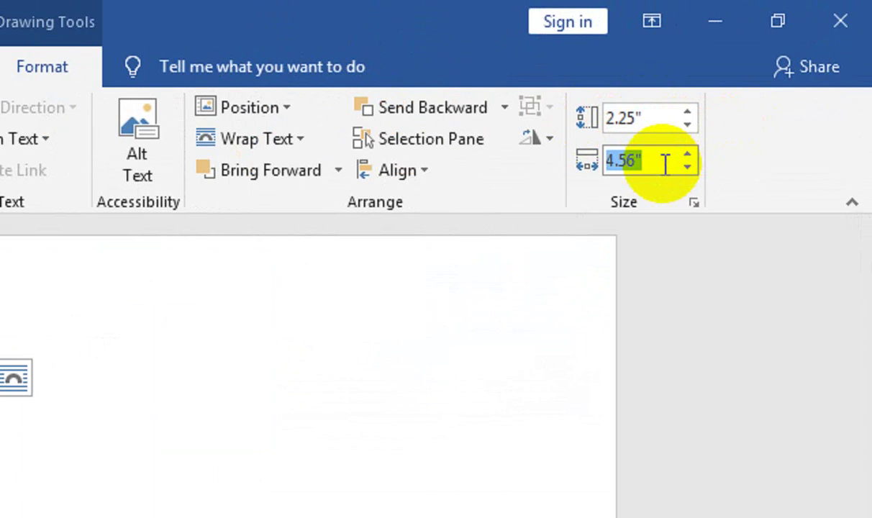
type("3.5")
key("Return")
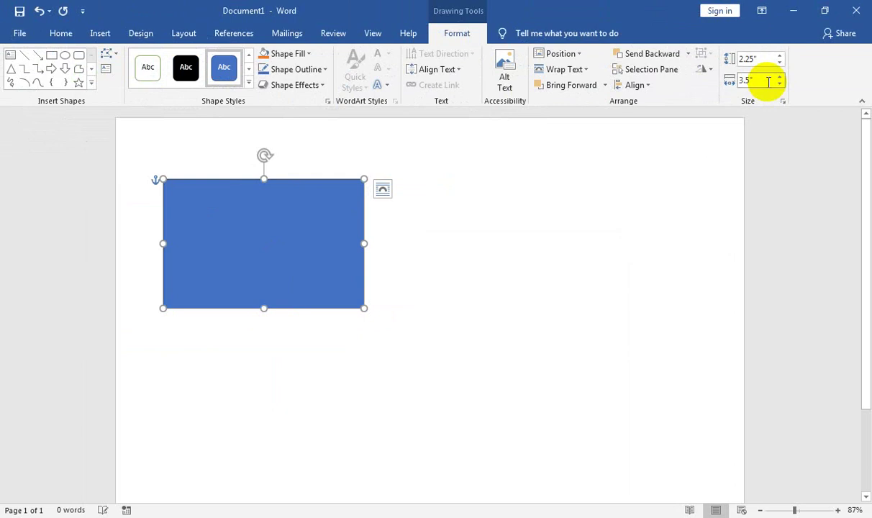
left_click(332, 222)
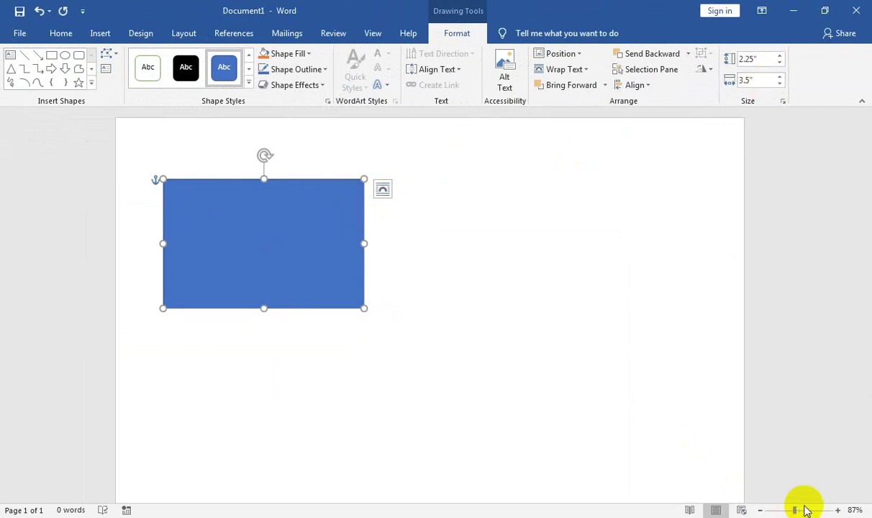
left_click_drag(795, 509, 800, 509)
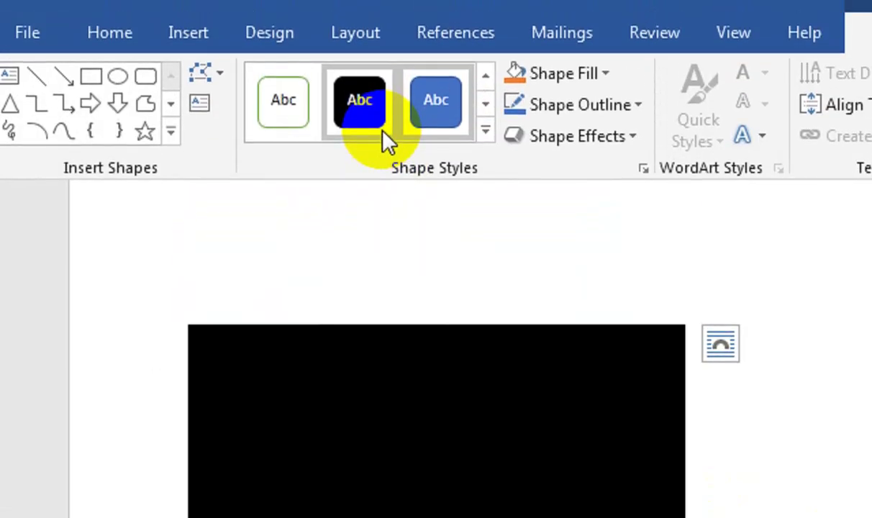
Step: Apply the solid black 'Abc' shape style to the rectangle
left_click(387, 106)
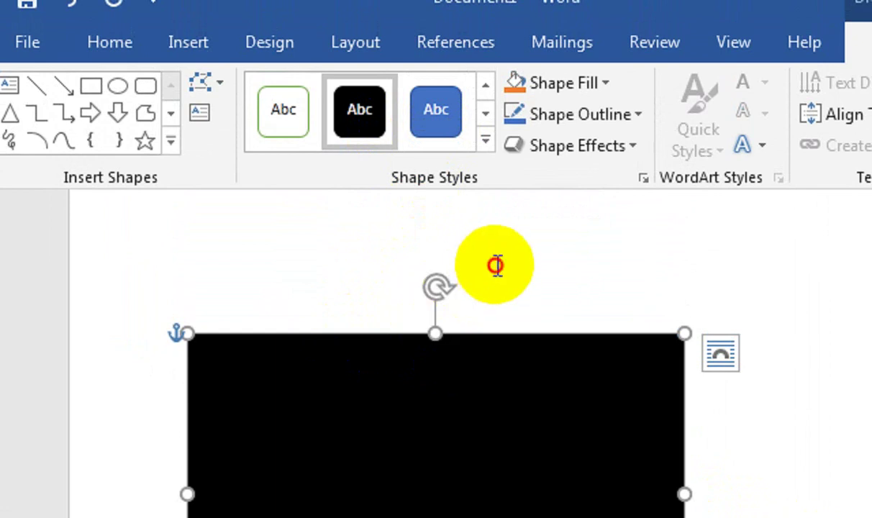
left_click(454, 262)
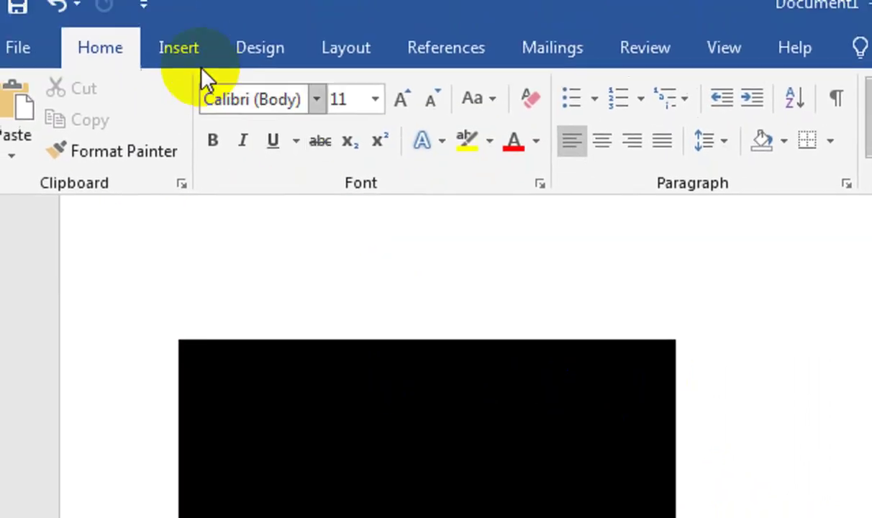
left_click(188, 69)
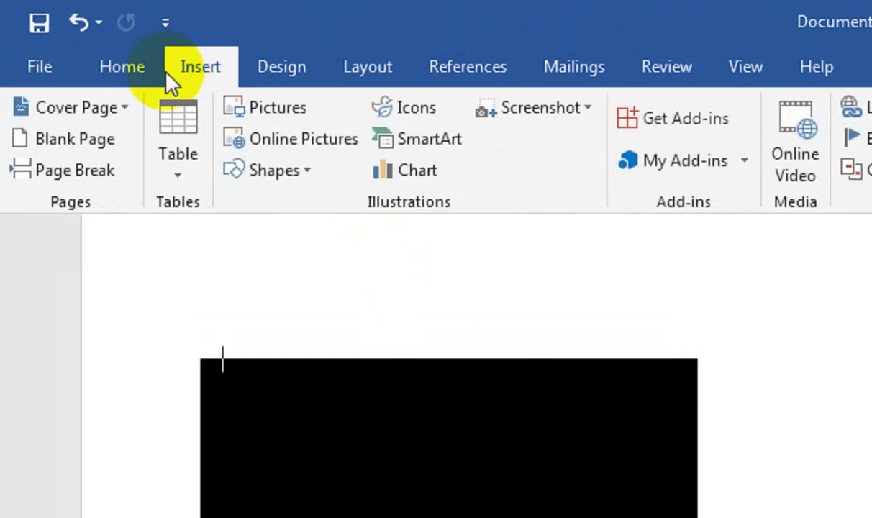
Step: Insert the gold ring picture and make its grey background transparent
left_click(284, 120)
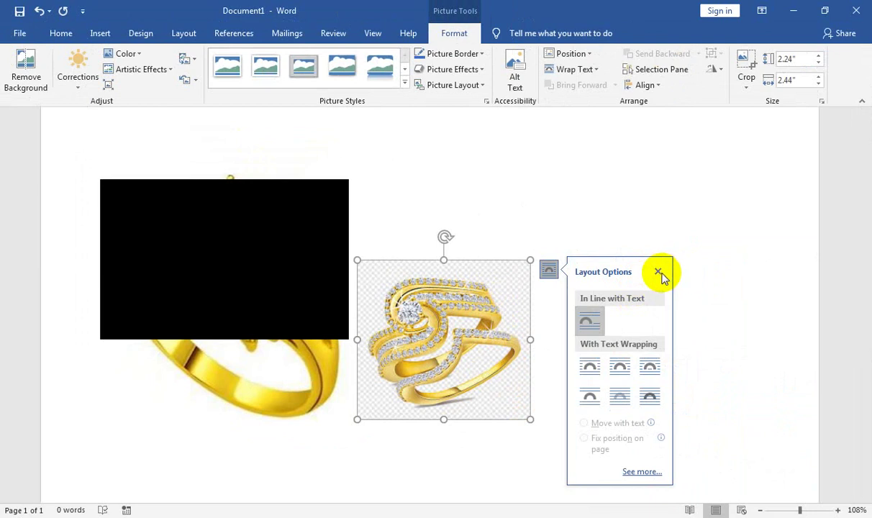
left_click(658, 272)
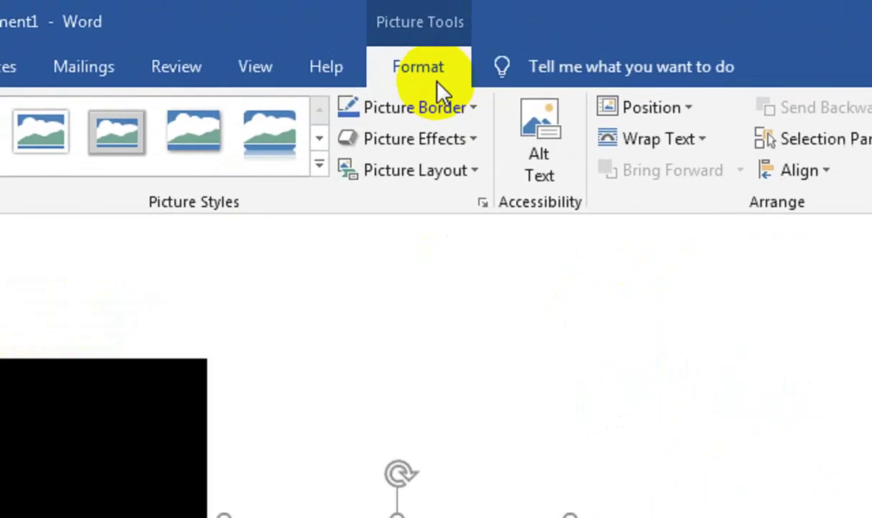
left_click(223, 114)
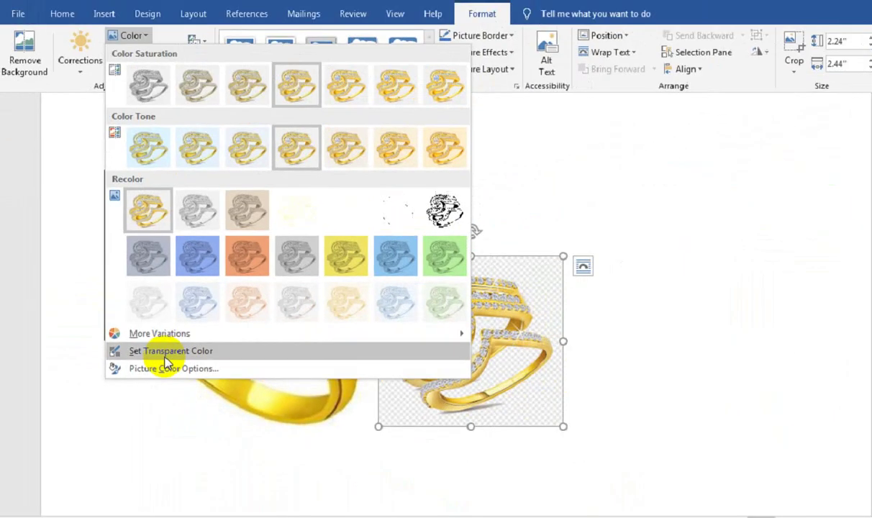
left_click(165, 353)
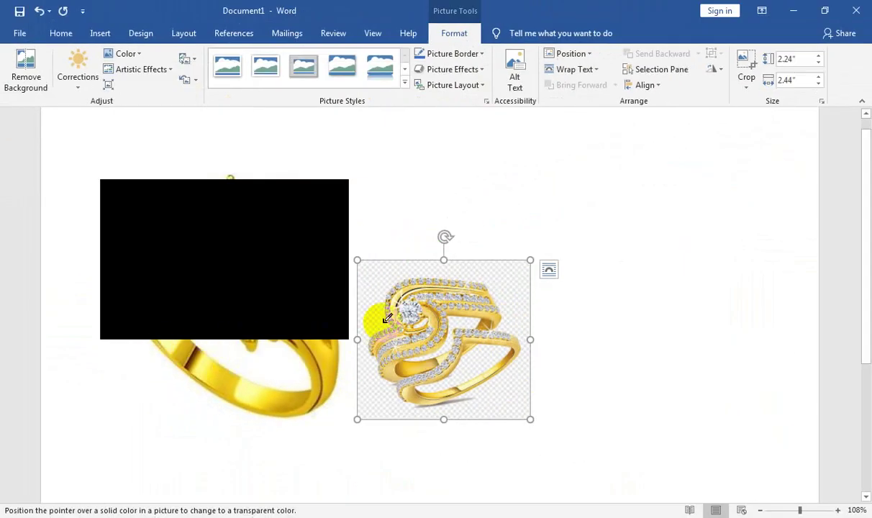
left_click(466, 270)
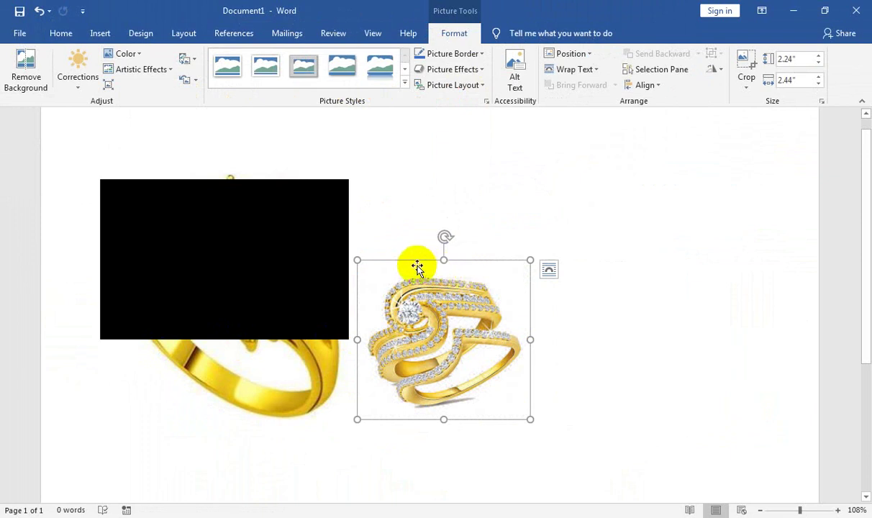
mouse_move(418, 262)
left_mouse_down()
mouse_move(424, 259)
mouse_move(426, 277)
left_mouse_up()
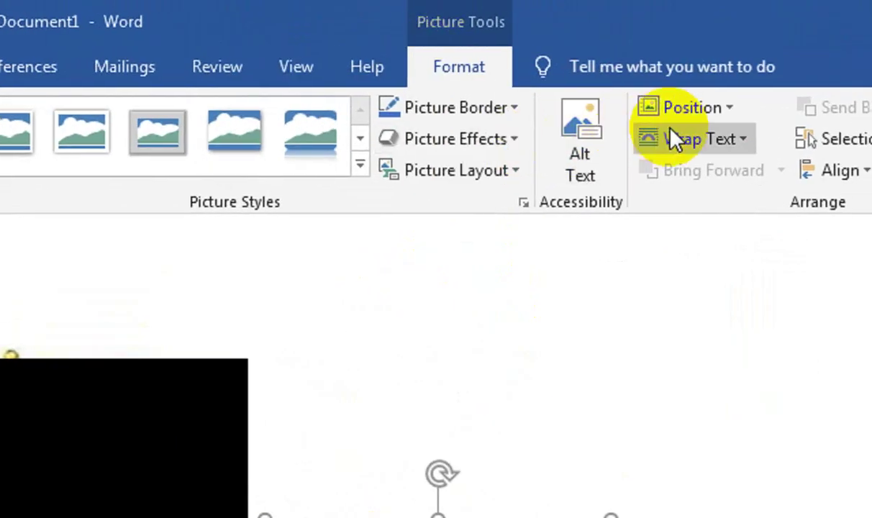
Step: Set the ring In Front of Text, move it onto the card, then cut the small ring picture
left_click(576, 54)
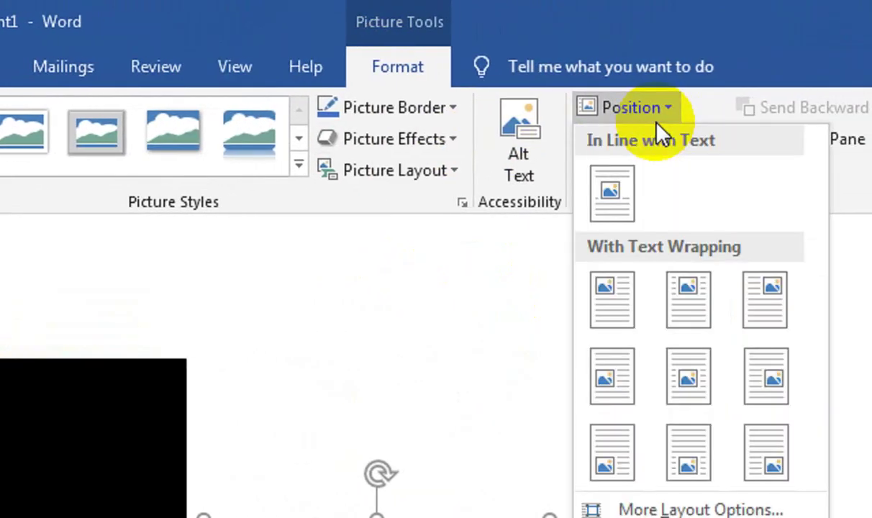
left_click(651, 109)
left_click(673, 144)
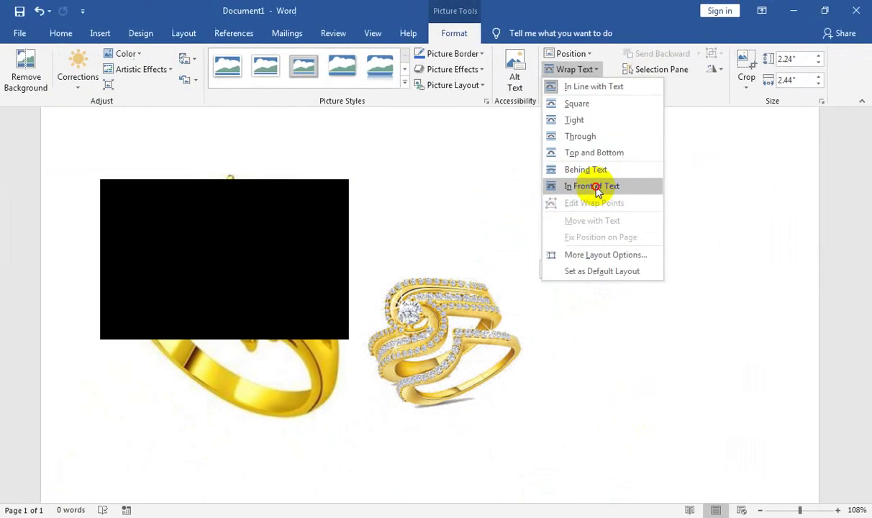
left_click(581, 359)
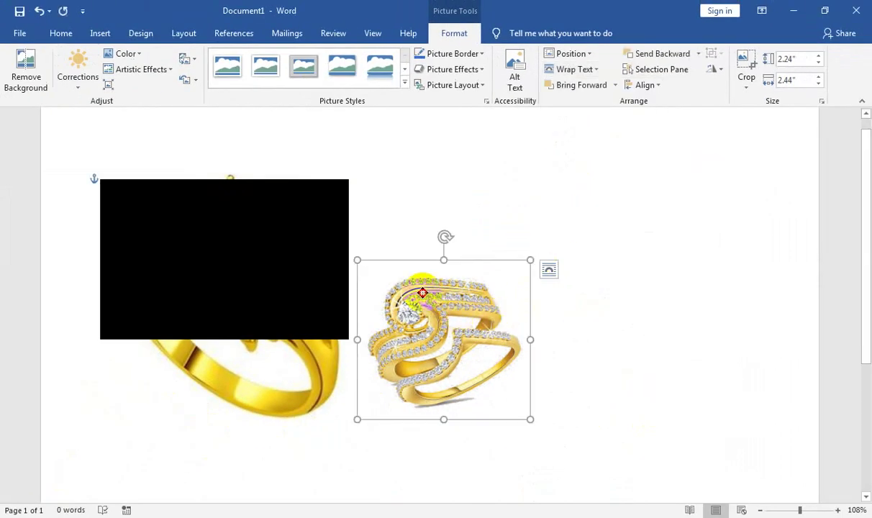
left_click_drag(423, 293, 302, 245)
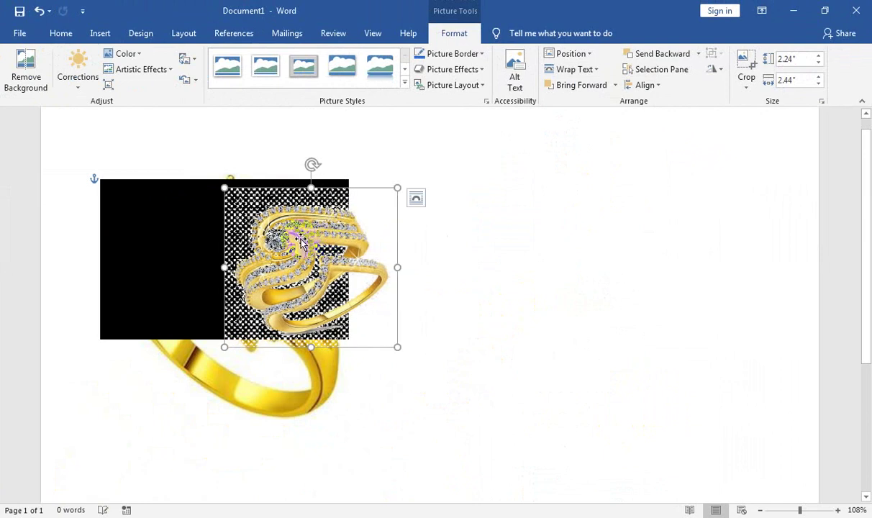
left_click_drag(297, 235, 267, 235)
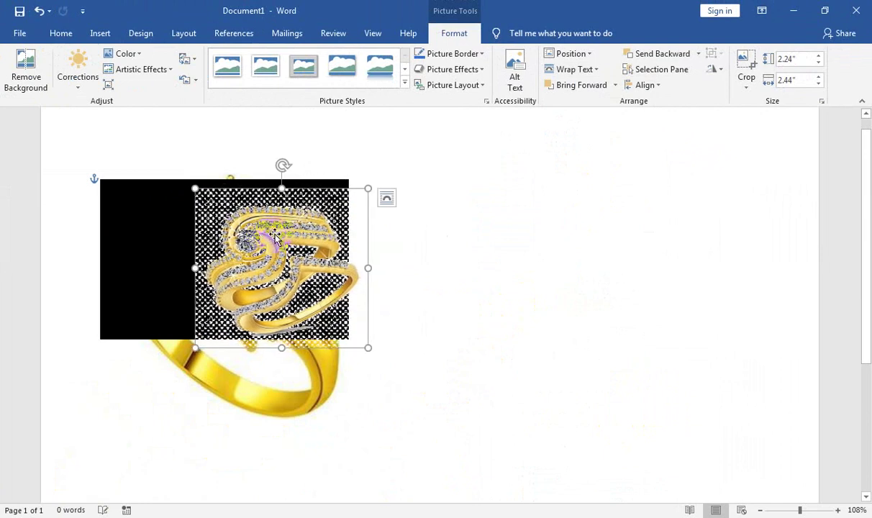
right_click(295, 230)
left_click(311, 239)
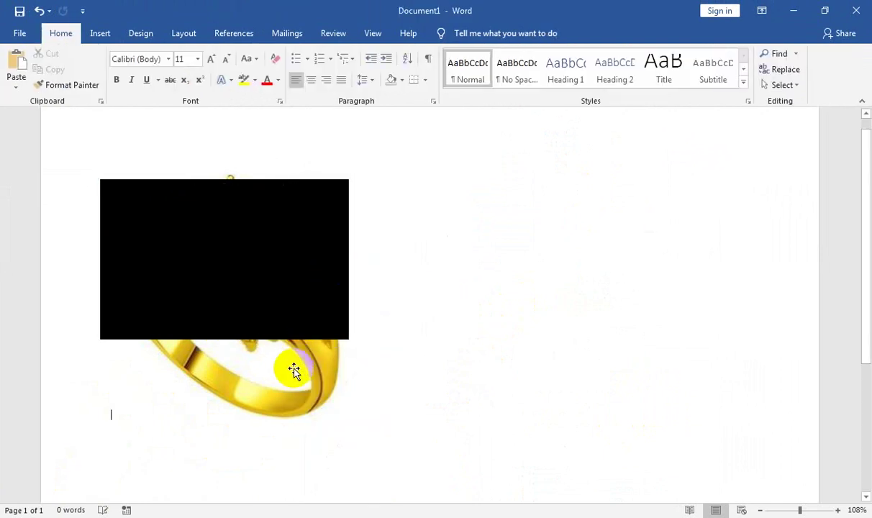
Step: Set the large ring picture to In Front of Text and move it beside the card
left_click(295, 364)
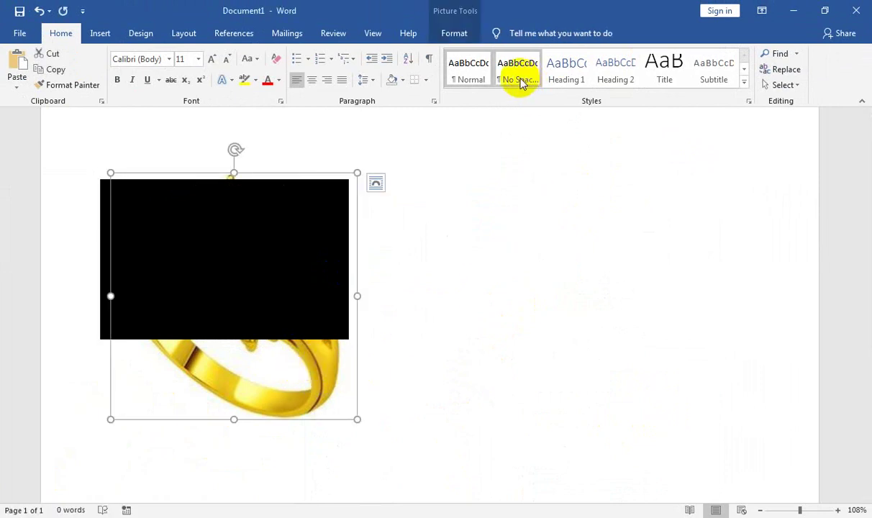
left_click(461, 33)
left_click(575, 70)
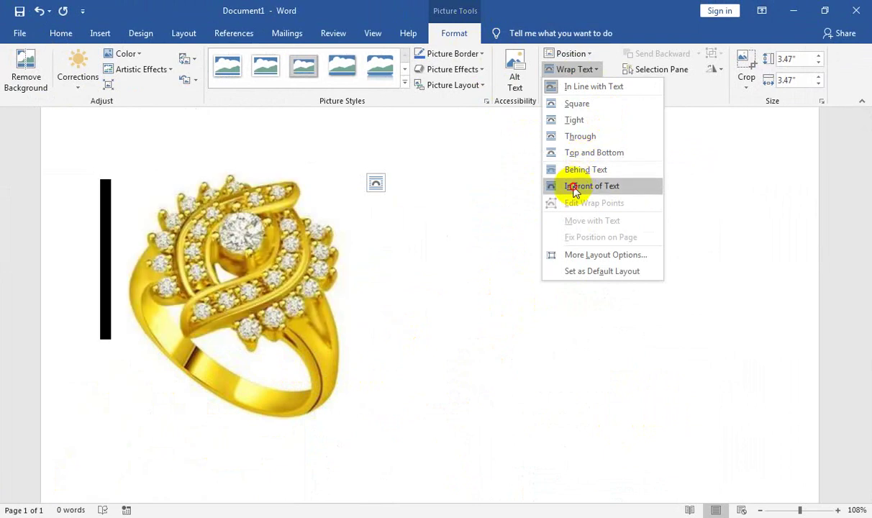
left_click(575, 185)
mouse_move(194, 317)
left_mouse_down()
mouse_move(429, 288)
mouse_move(461, 274)
left_mouse_up()
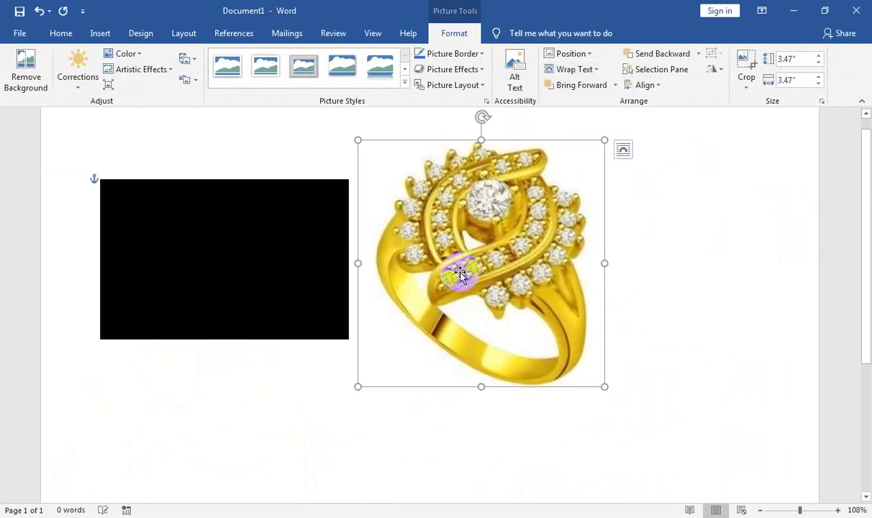
Step: Make the ring's white transparent, shrink it onto the card, then delete it
left_click(244, 104)
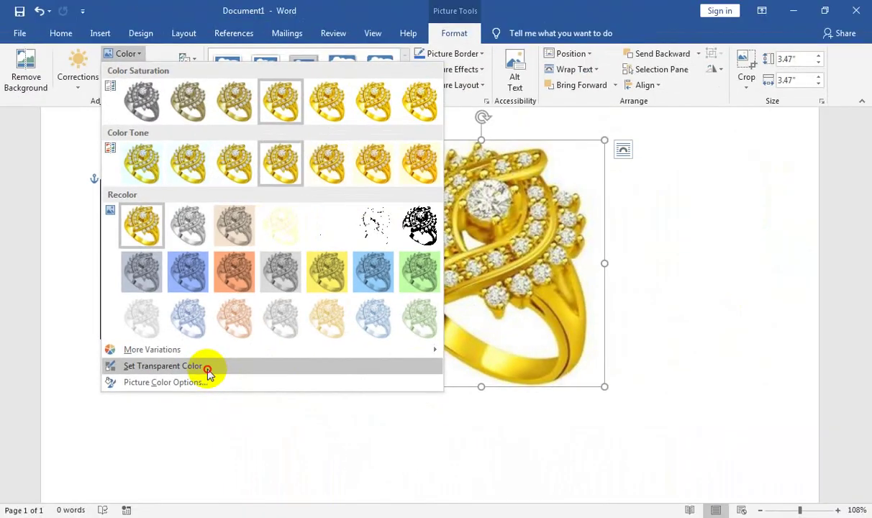
left_click(413, 379)
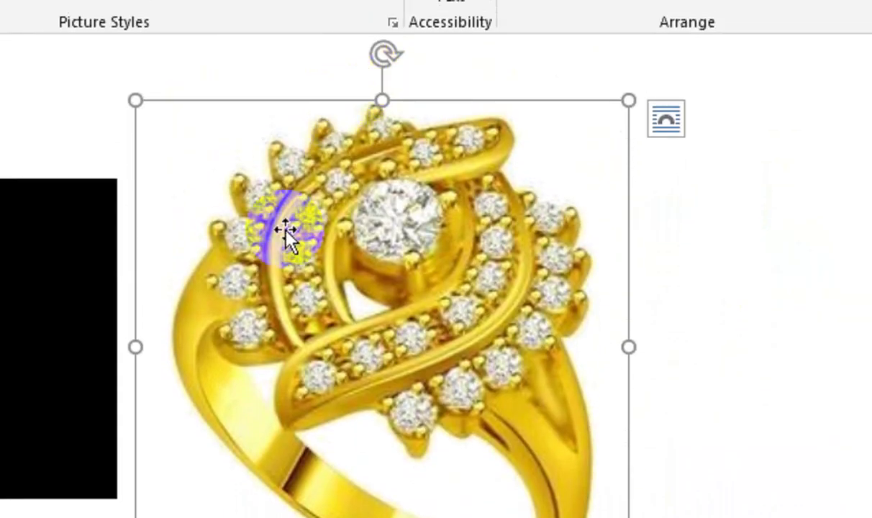
mouse_move(286, 234)
left_mouse_down()
mouse_move(206, 271)
mouse_move(209, 244)
left_mouse_up()
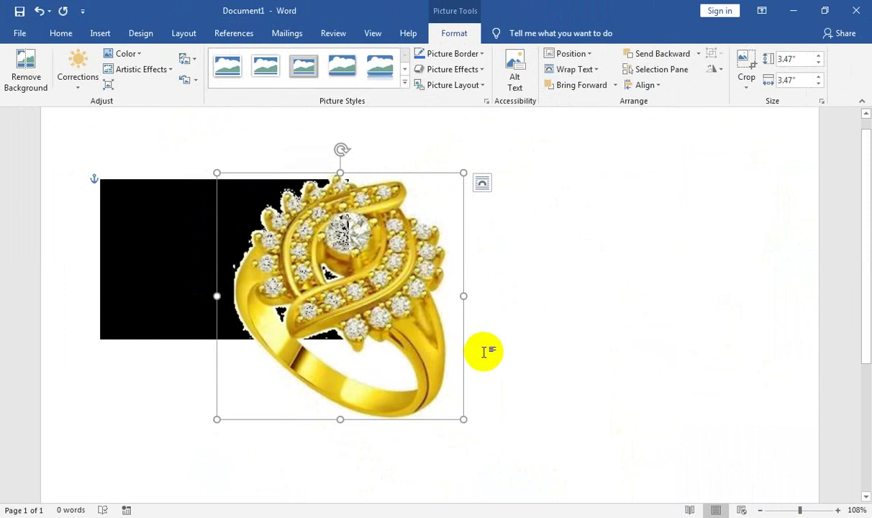
mouse_move(455, 408)
left_mouse_down()
mouse_move(326, 210)
mouse_move(294, 242)
left_mouse_up()
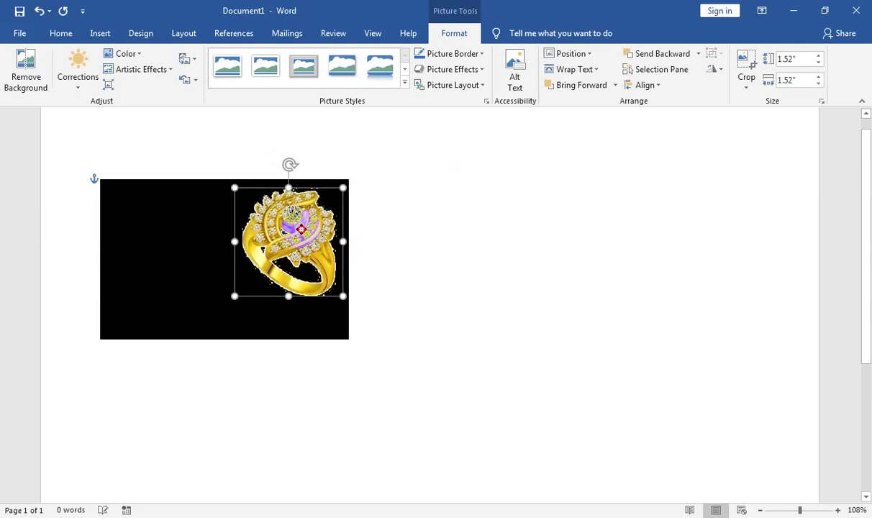
left_click(403, 255)
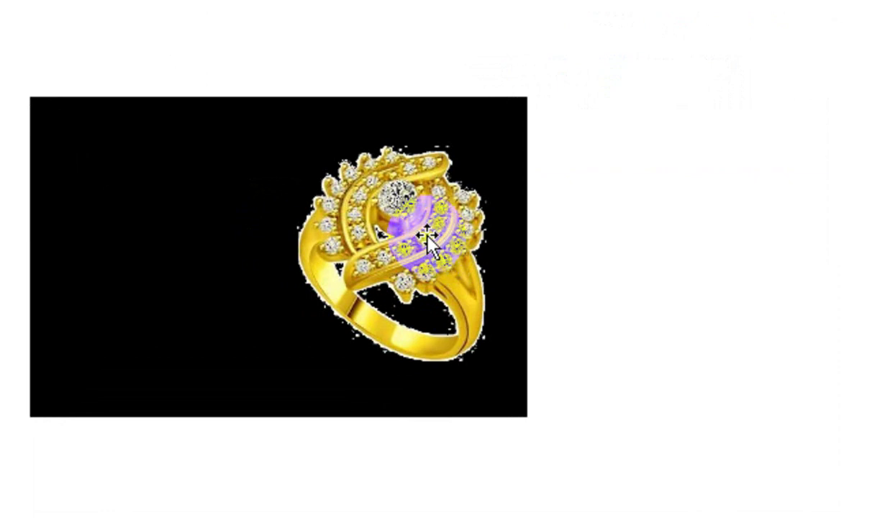
left_click(427, 235)
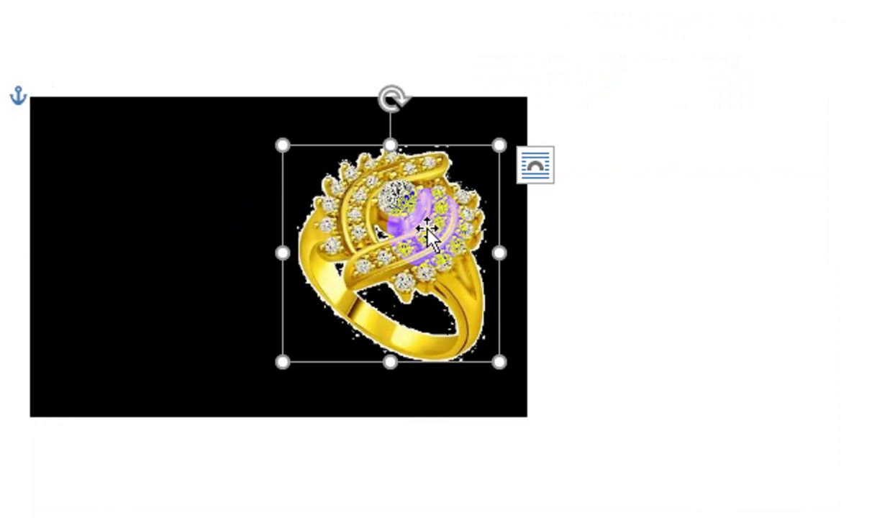
key("Delete")
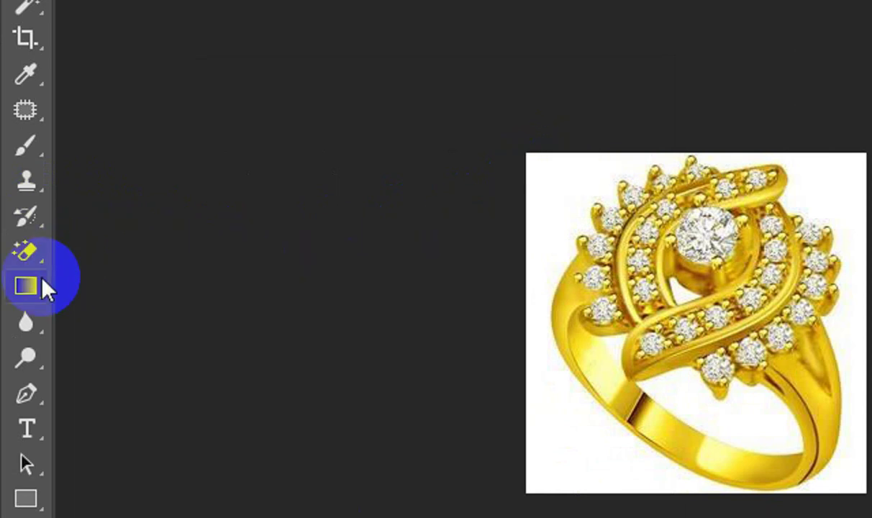
Step: Use the Magic Eraser on the ring's white background, band interior and lower-loop highlight
mouse_move(29, 248)
left_mouse_down()
mouse_move(106, 306)
mouse_move(122, 306)
left_mouse_up()
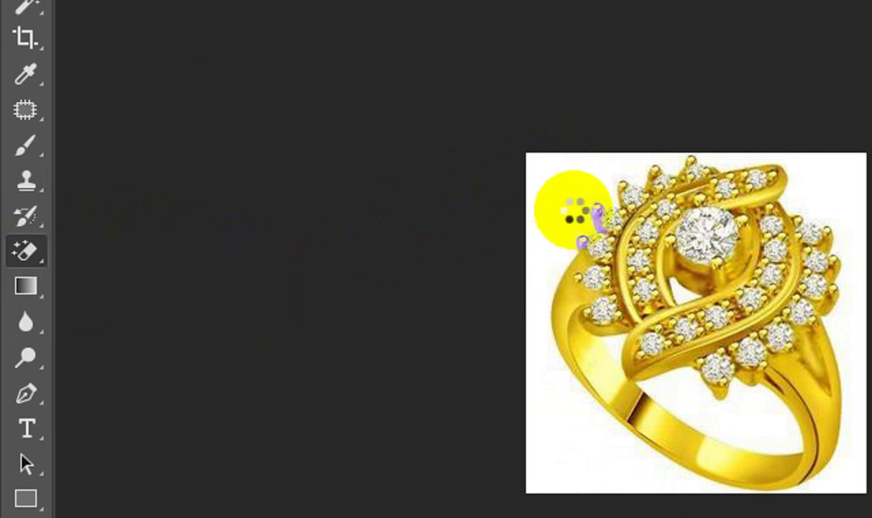
left_click(673, 367)
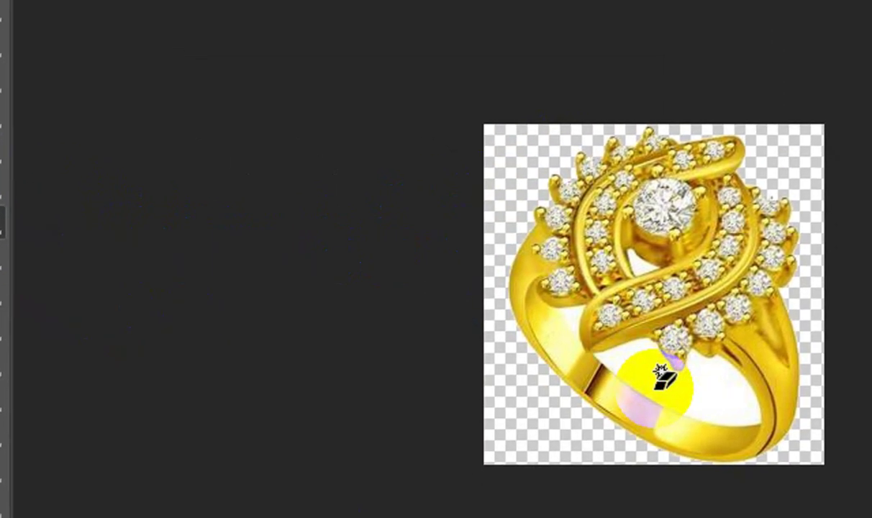
left_click(636, 261)
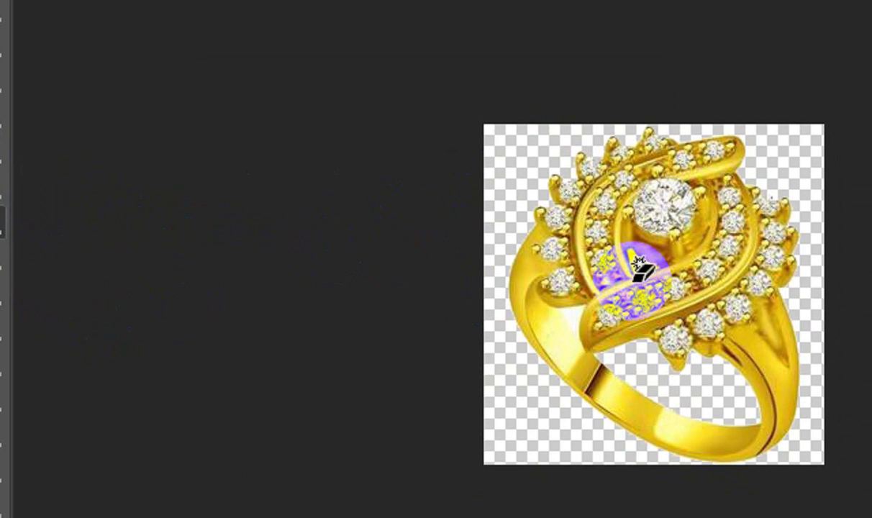
scroll(640, 268, "up", 1)
scroll(640, 269, "up", 1)
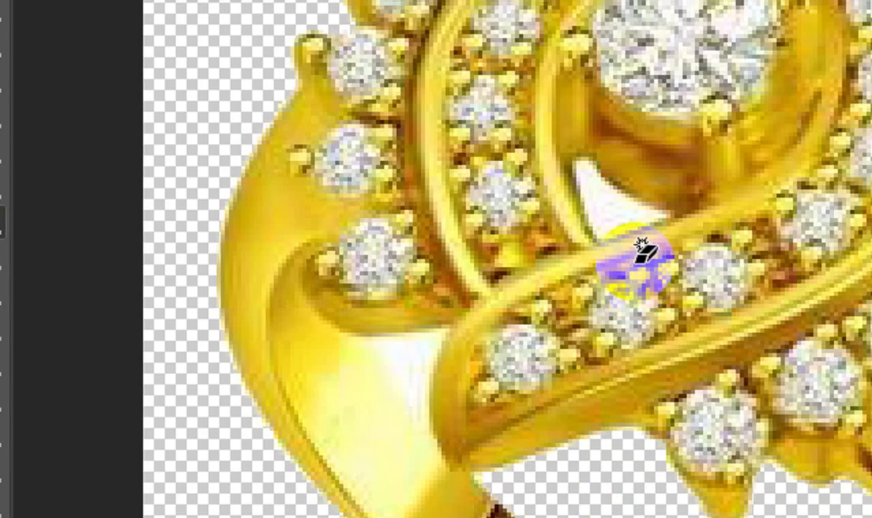
left_click(411, 363)
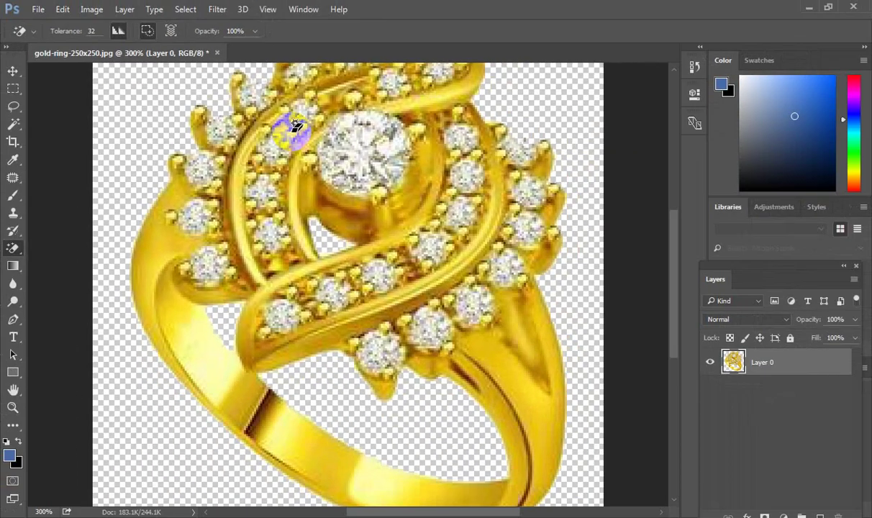
scroll(292, 136, "down", 1)
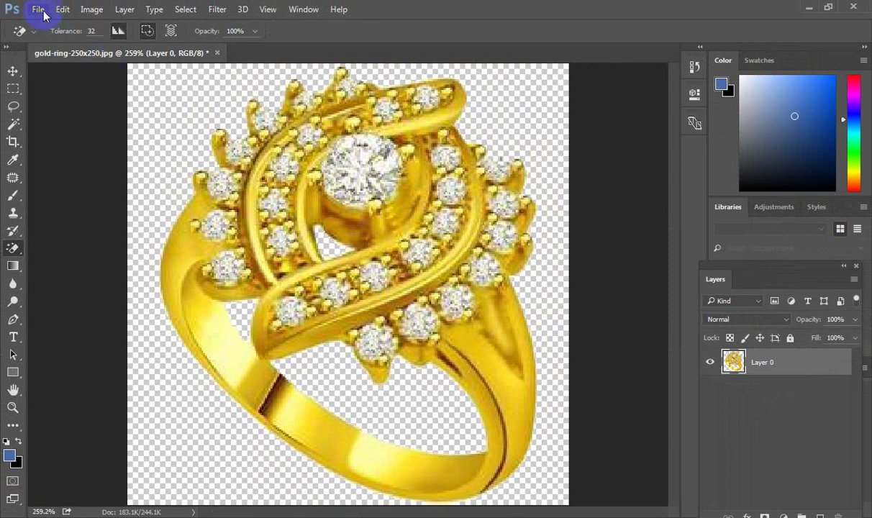
Step: Save a PNG copy named gold-ring-250x250 to the Desktop with default PNG options
left_click(40, 10)
left_click(118, 161)
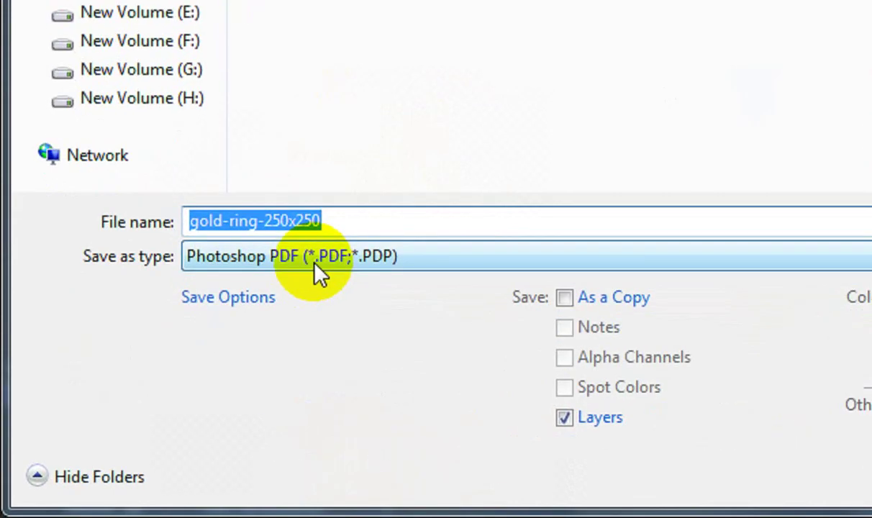
left_click(348, 257)
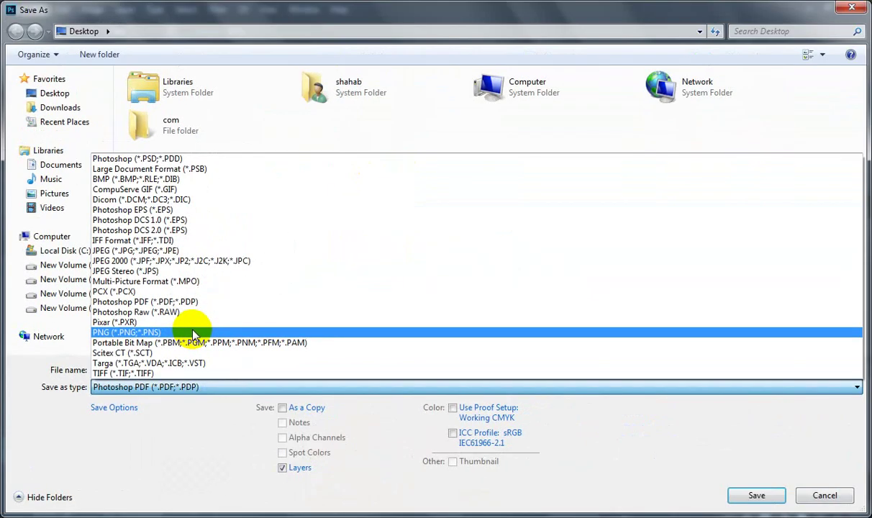
left_click(193, 333)
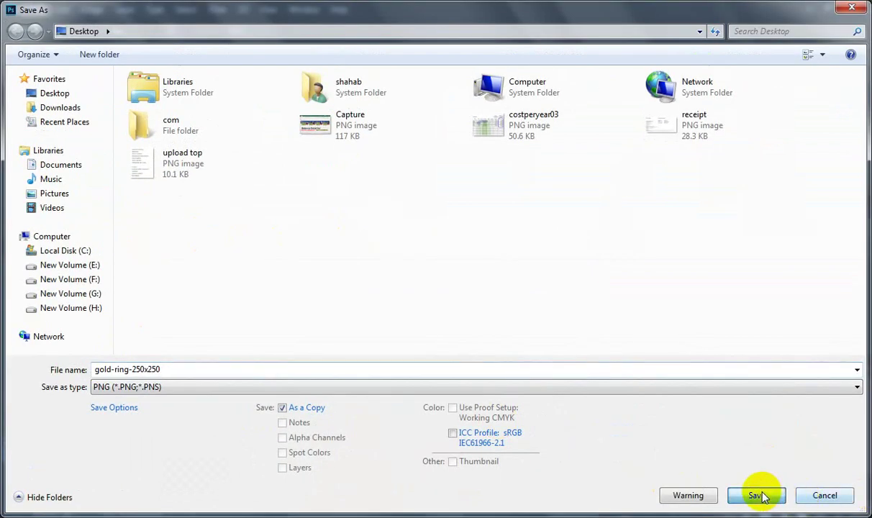
left_click(763, 497)
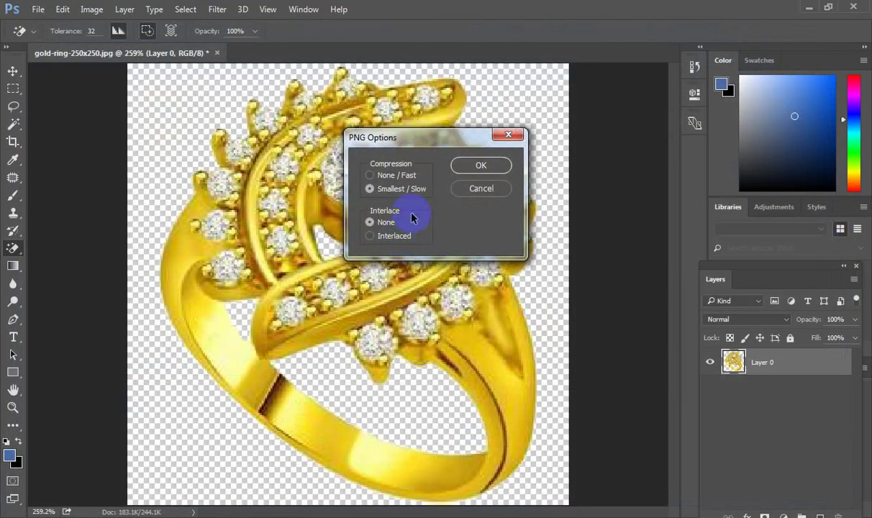
left_click(463, 166)
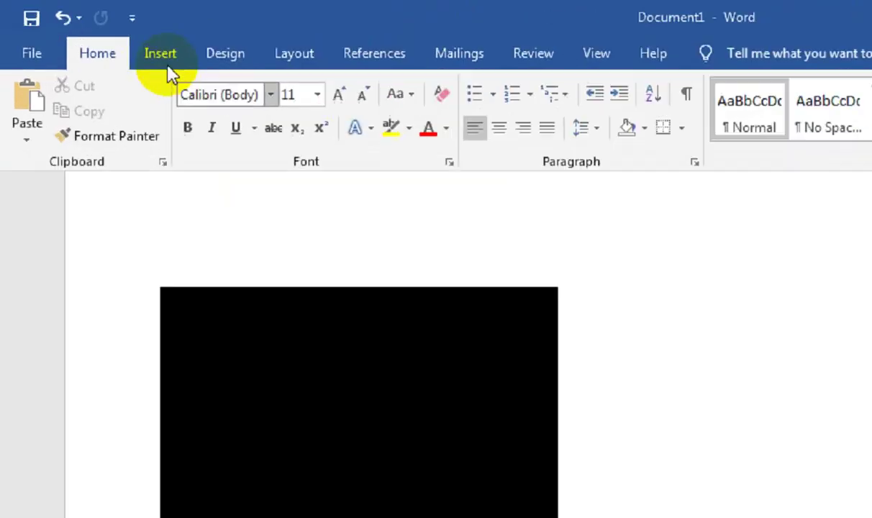
Step: Insert the ring PNG, set it In Front of Text, and resize it onto the card's right half
left_click(200, 68)
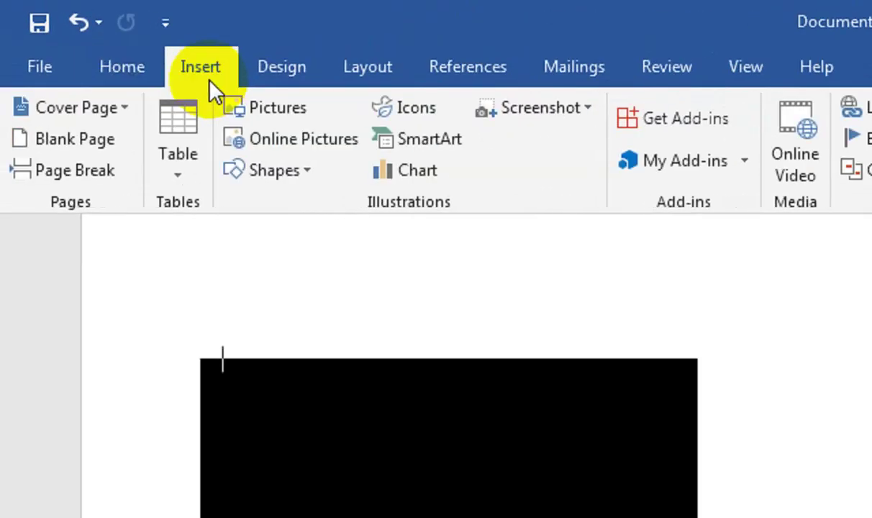
left_click(268, 112)
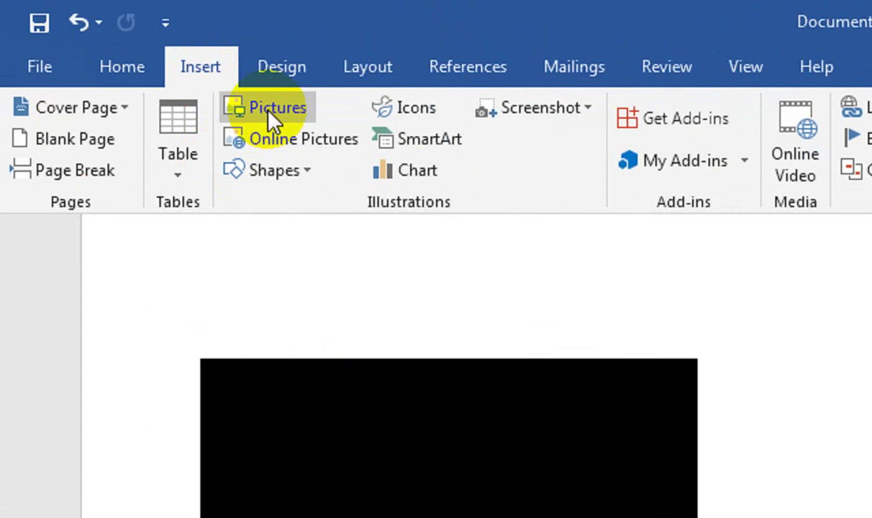
left_click(626, 458)
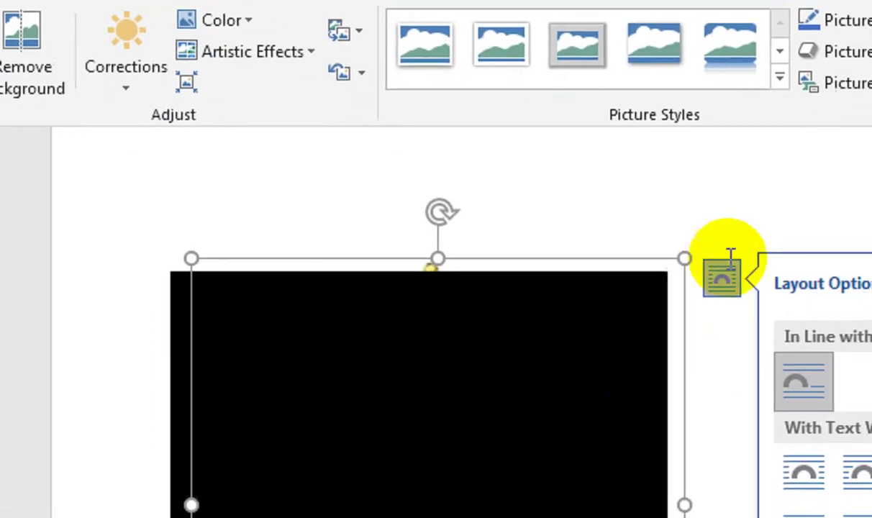
left_click(834, 103)
left_click(866, 344)
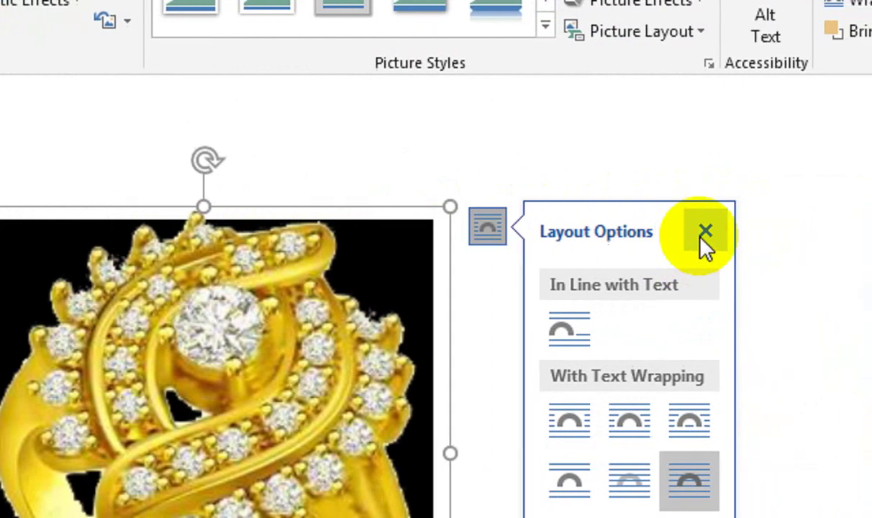
left_click(701, 238)
left_click_drag(418, 207, 237, 446)
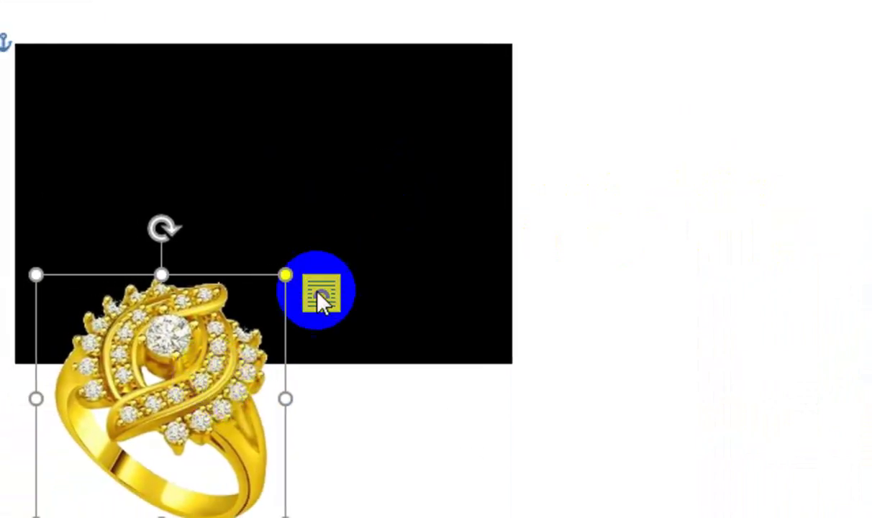
left_click_drag(226, 322, 441, 133)
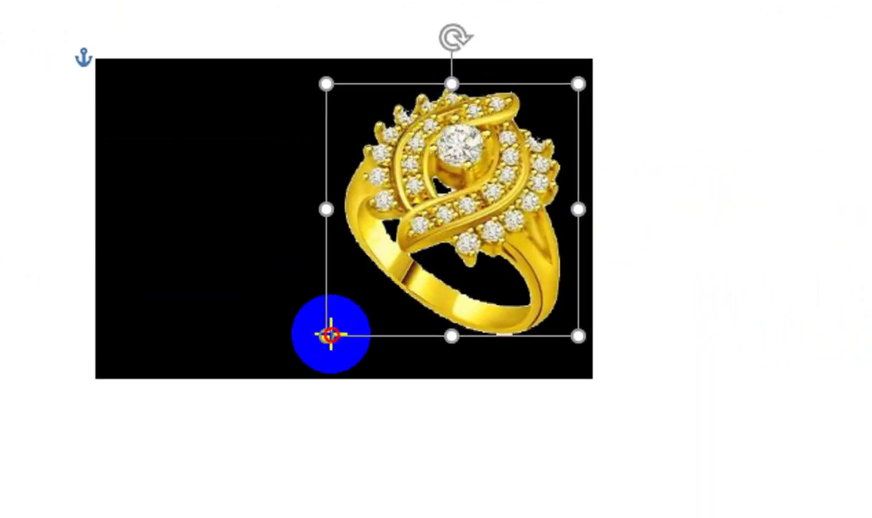
left_click_drag(327, 335, 346, 317)
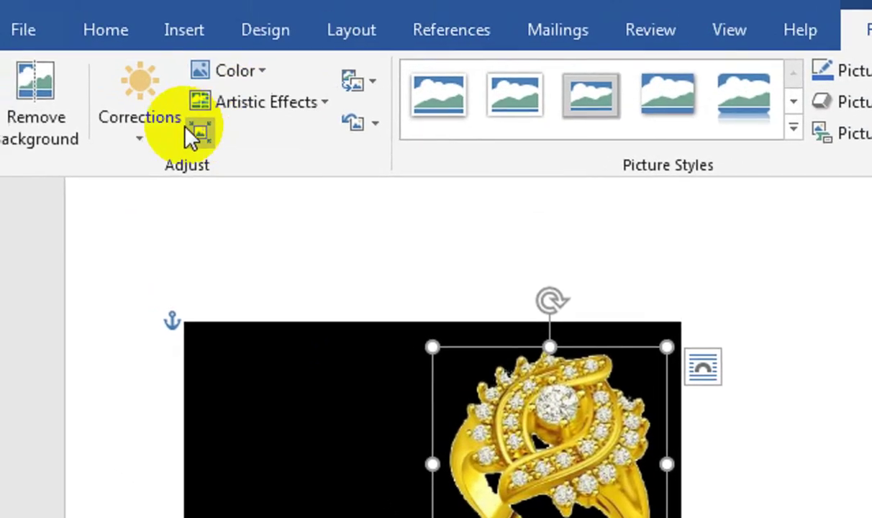
Step: Apply the Brightness +20% Contrast -20% correction to the ring picture
left_click(186, 126)
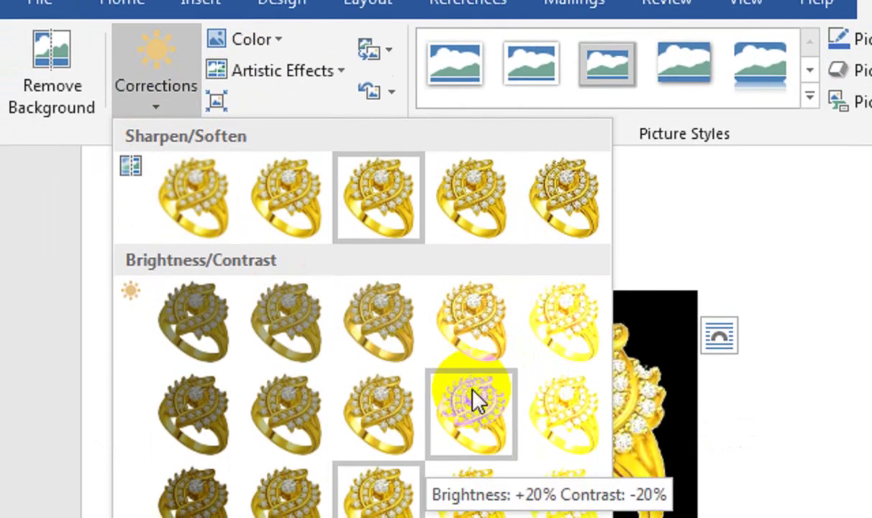
left_click(471, 430)
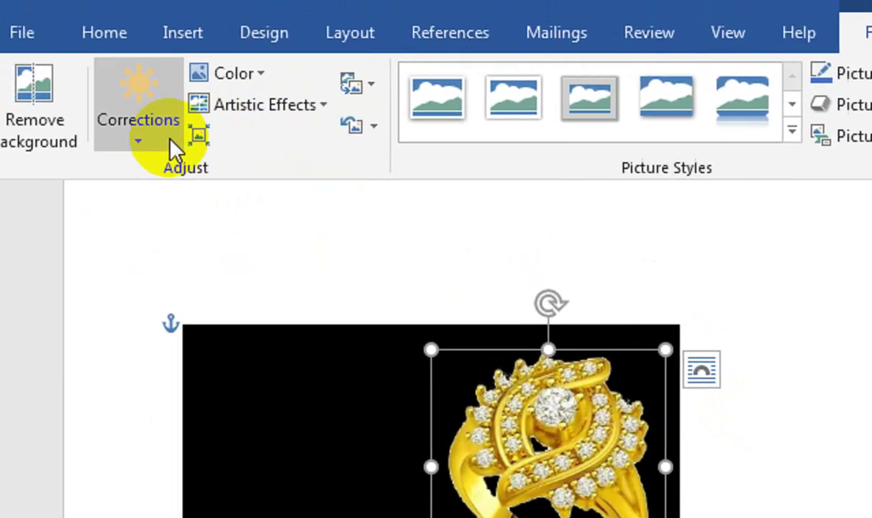
left_click(171, 144)
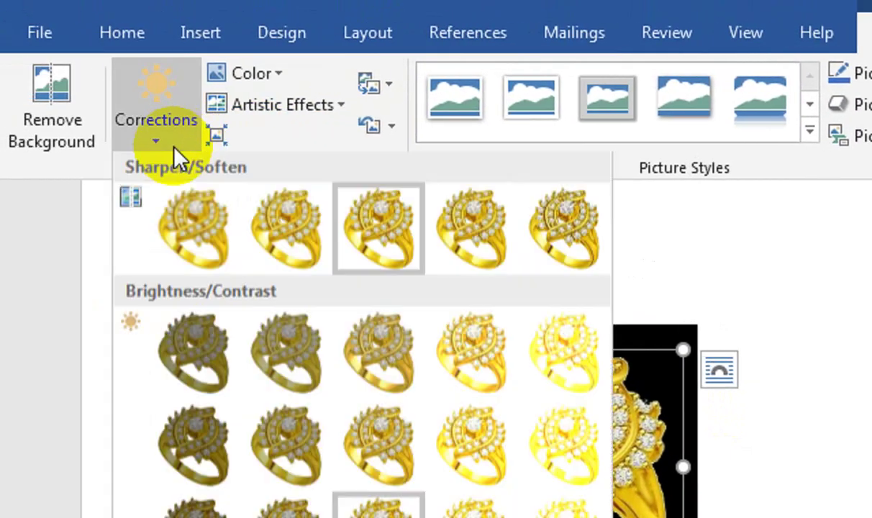
left_click(439, 431)
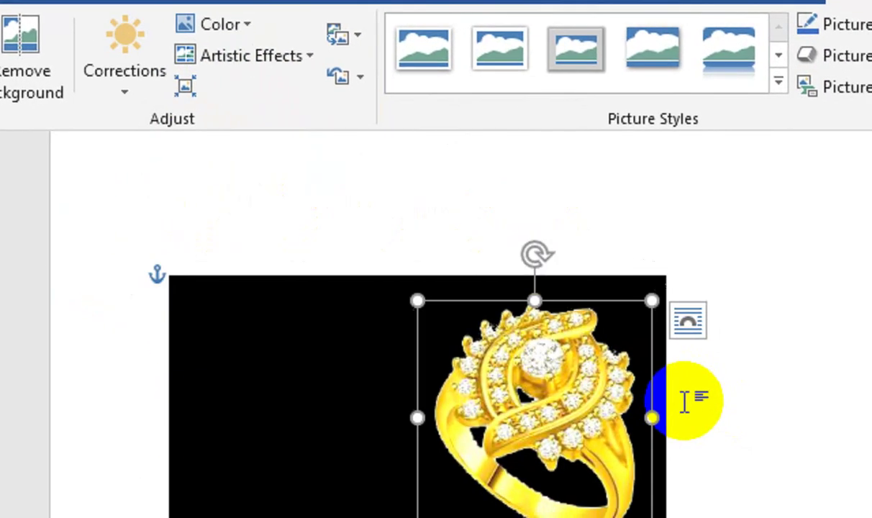
left_click(690, 406)
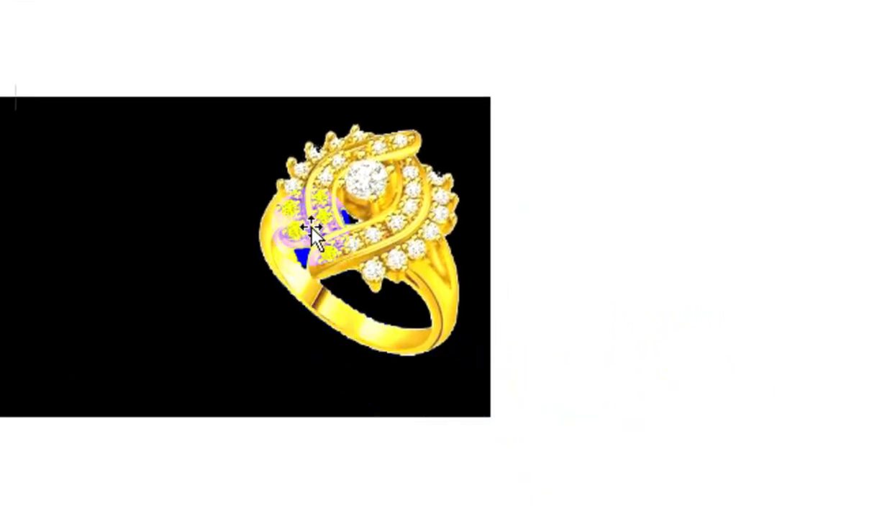
Step: Give the ring picture the highest Color Saturation preset
left_click(350, 216)
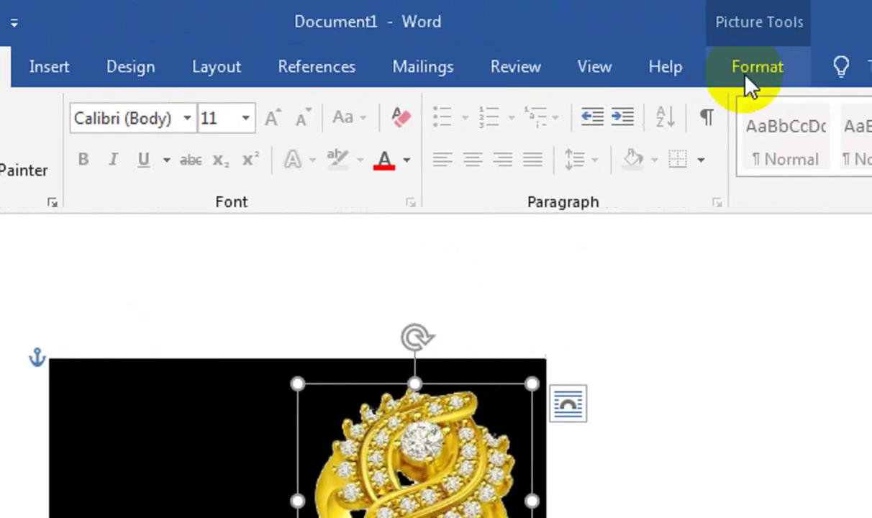
left_click(748, 83)
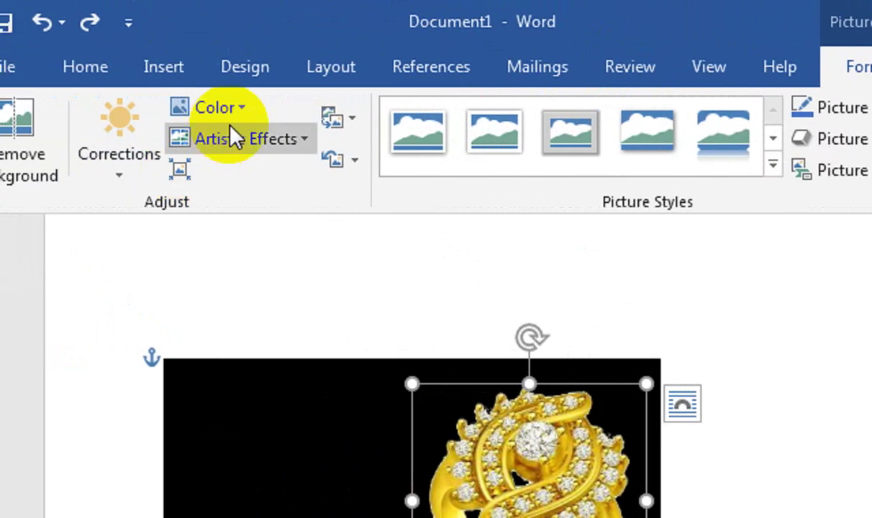
left_click(237, 116)
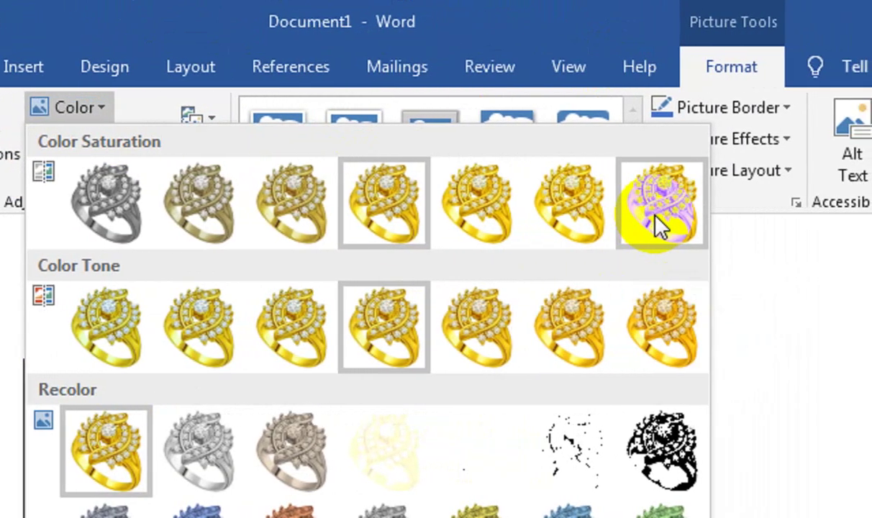
left_click(658, 216)
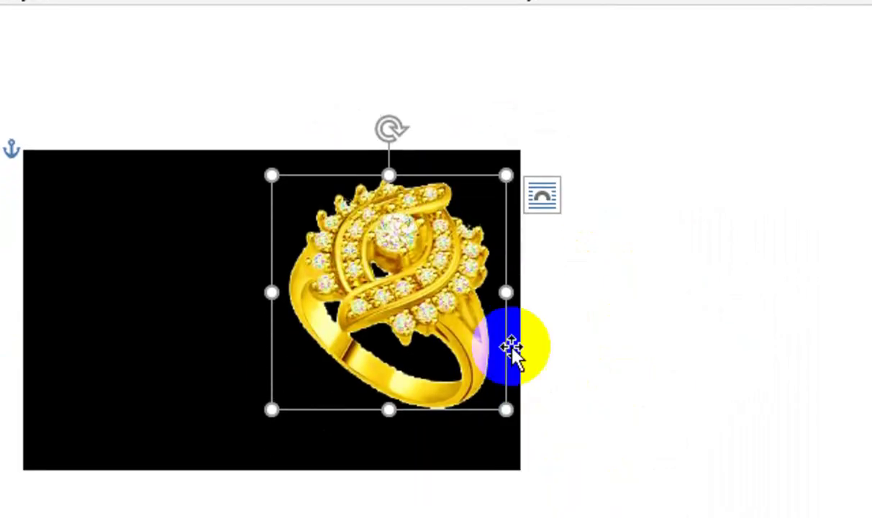
left_click(553, 341)
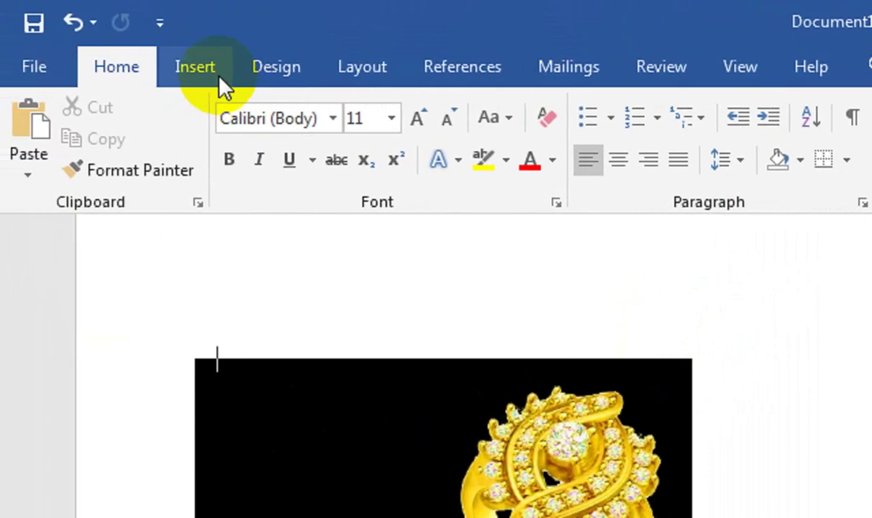
Step: Draw a text box across the card's top-left for 'Your Shop Name'
left_click(206, 70)
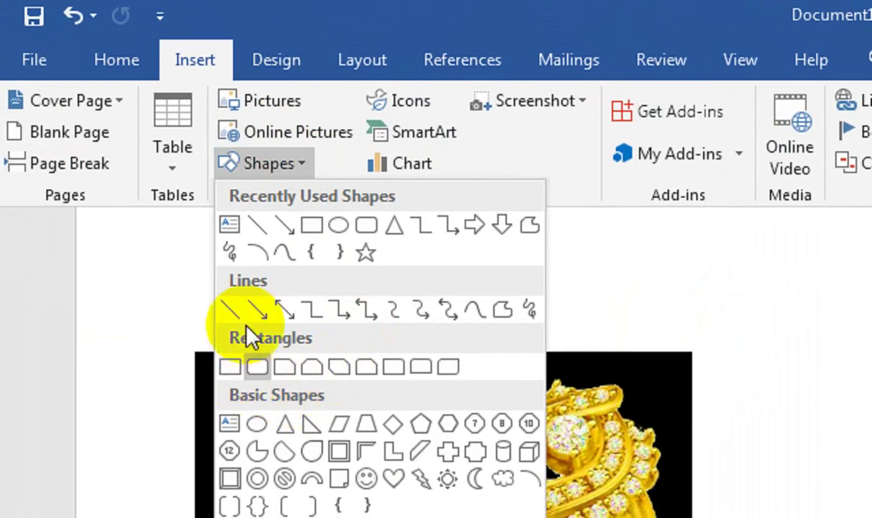
left_click(230, 223)
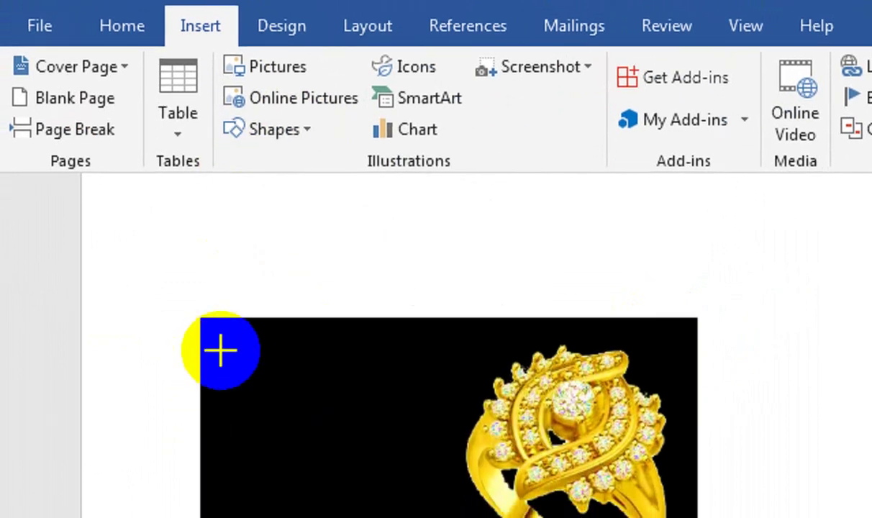
left_click_drag(220, 350, 483, 379)
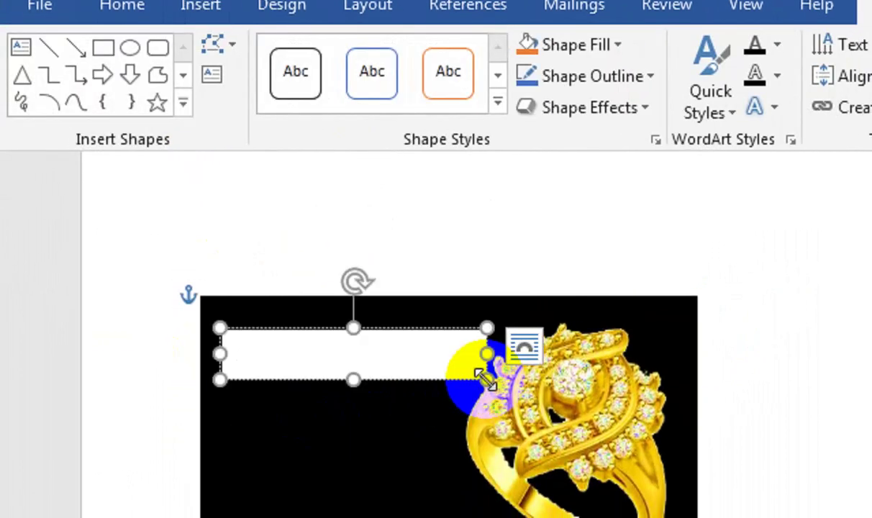
scroll(376, 414, "down", 3)
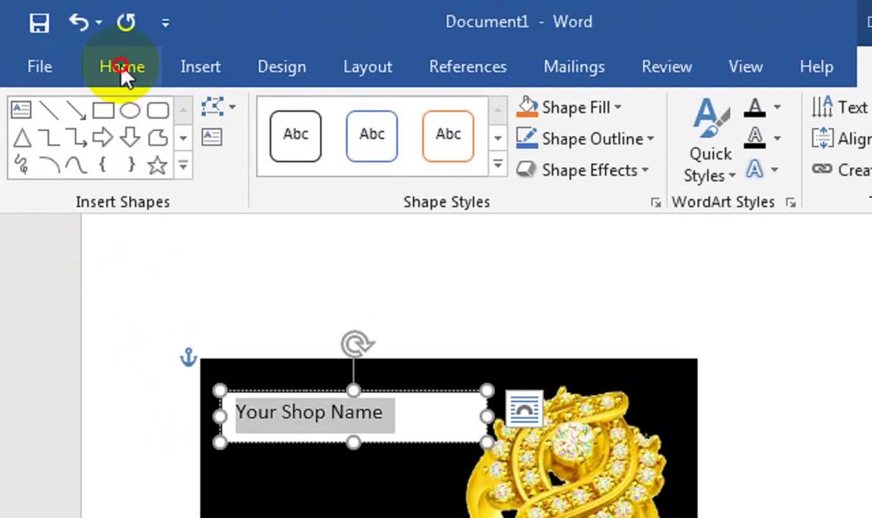
Step: Set the shop name to 16-pt Bodoni Bd BT and enlarge the box to fit one line
left_click(120, 68)
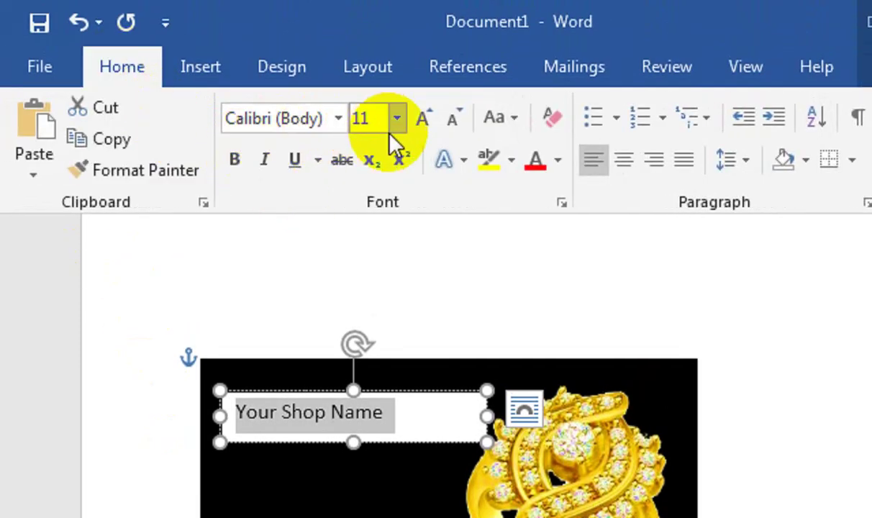
left_click(425, 126)
left_click(425, 126)
left_click(427, 129)
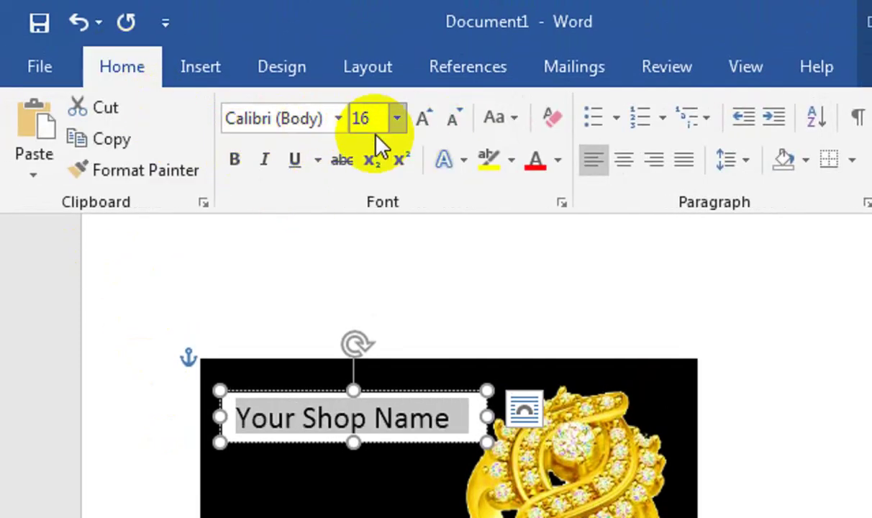
left_click(336, 124)
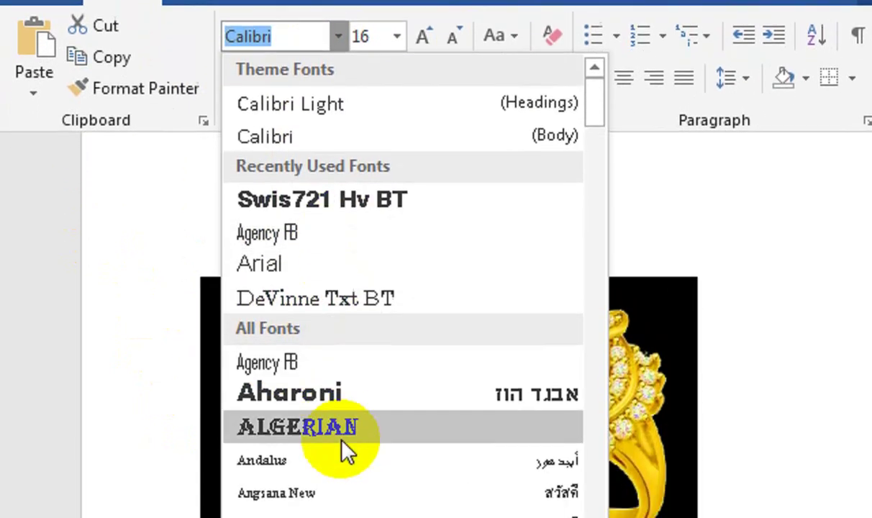
scroll(368, 444, "down", 1)
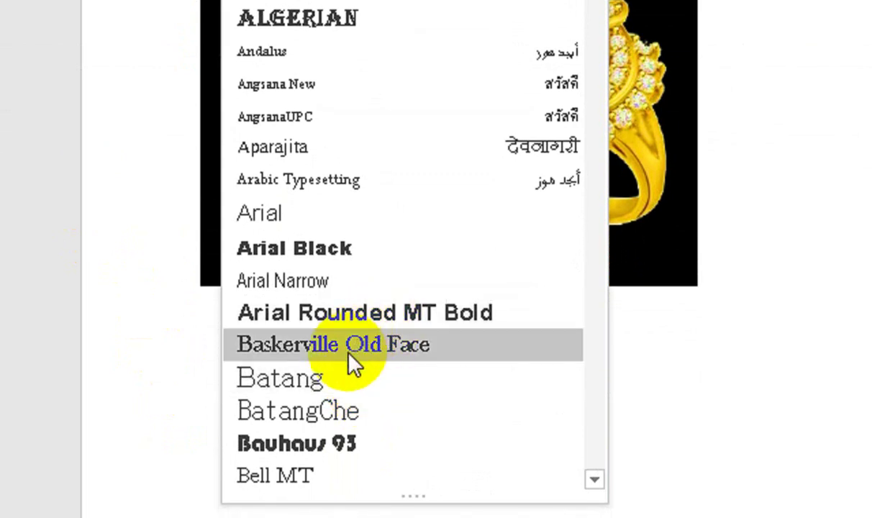
scroll(333, 379, "down", 2)
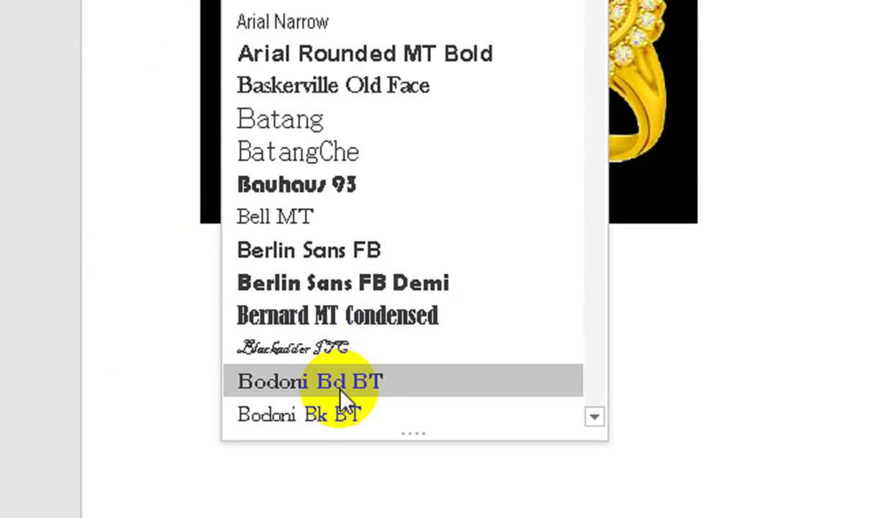
left_click(341, 392)
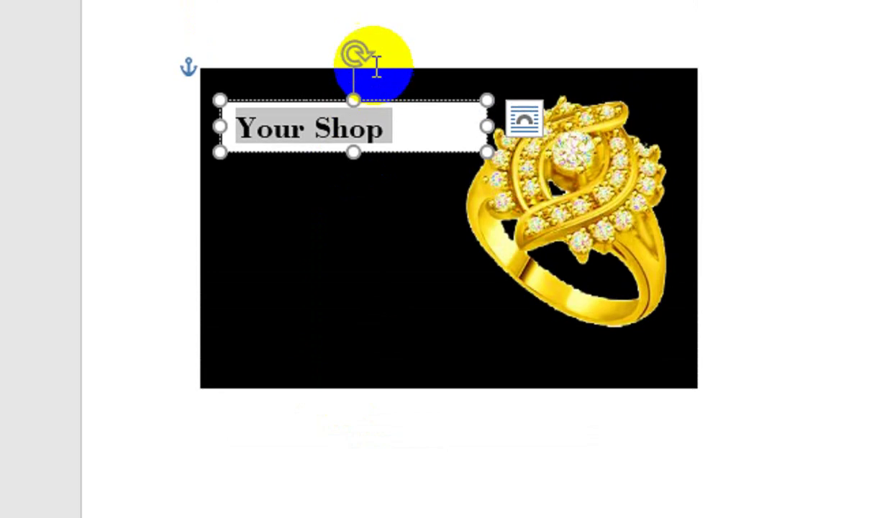
left_click_drag(353, 180, 353, 213)
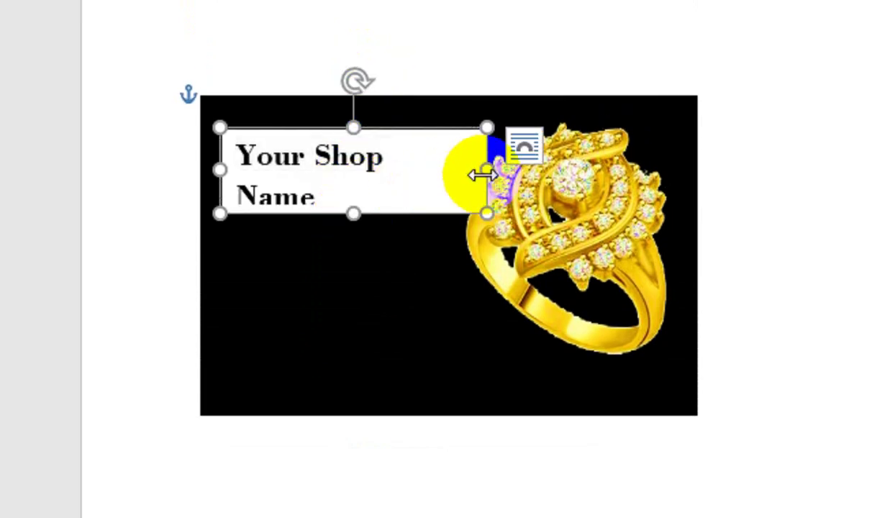
left_click_drag(504, 170, 525, 171)
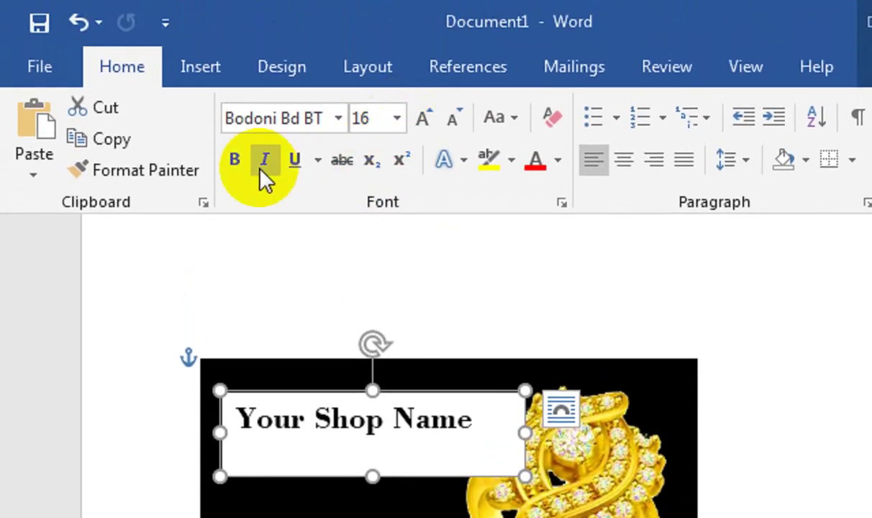
Step: Make the shop name 18-pt italic and remove its text box fill
left_click(276, 417)
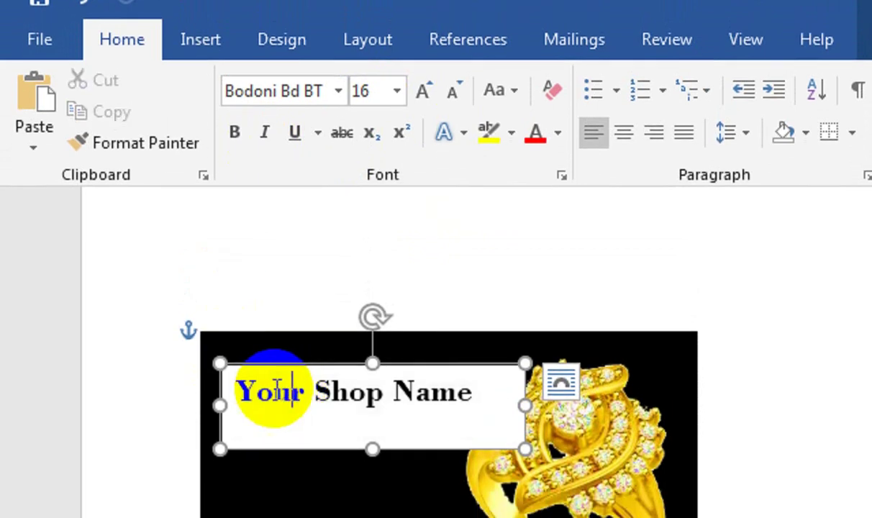
key("ctrl+a")
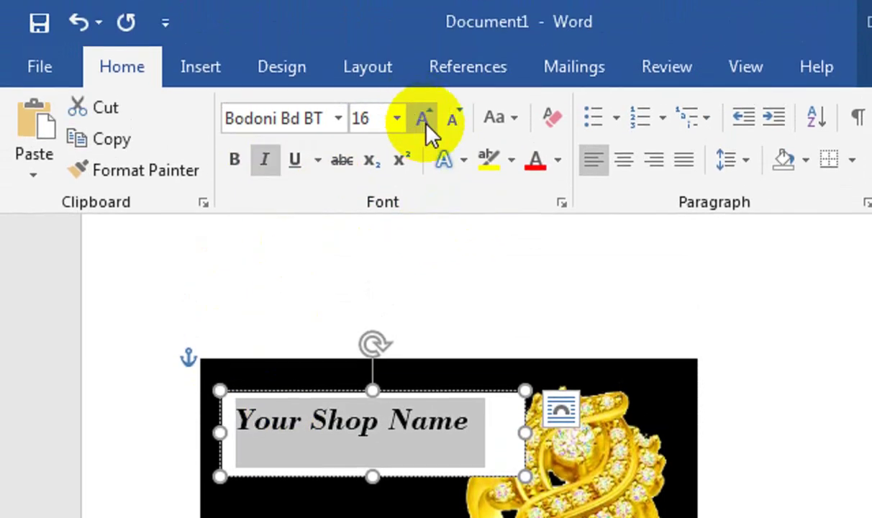
left_click(424, 118)
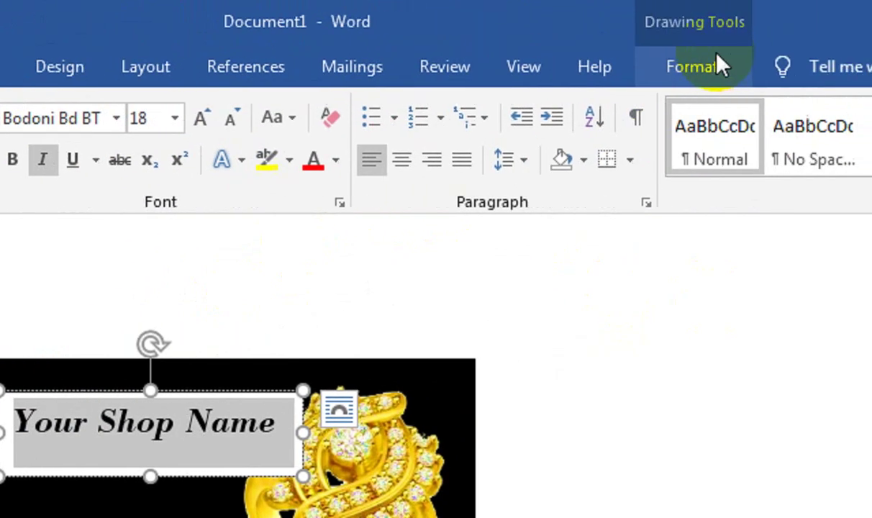
left_click(637, 66)
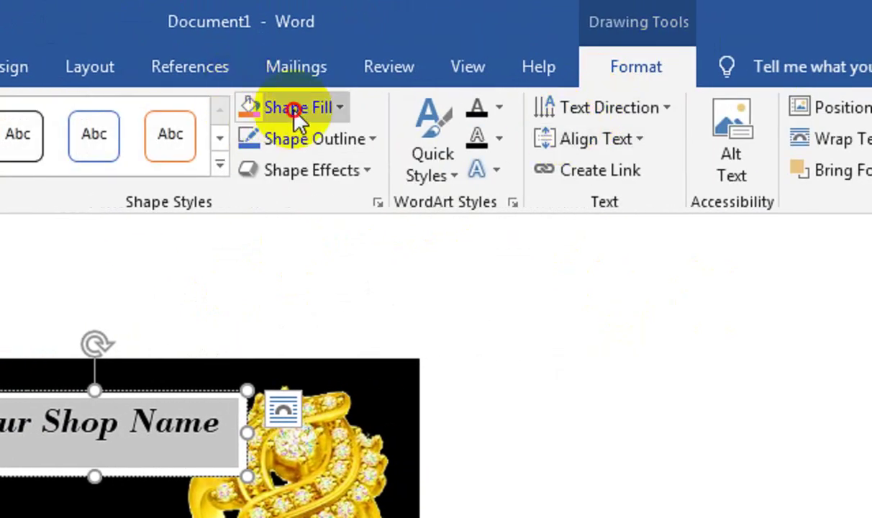
left_click(295, 108)
left_click(316, 353)
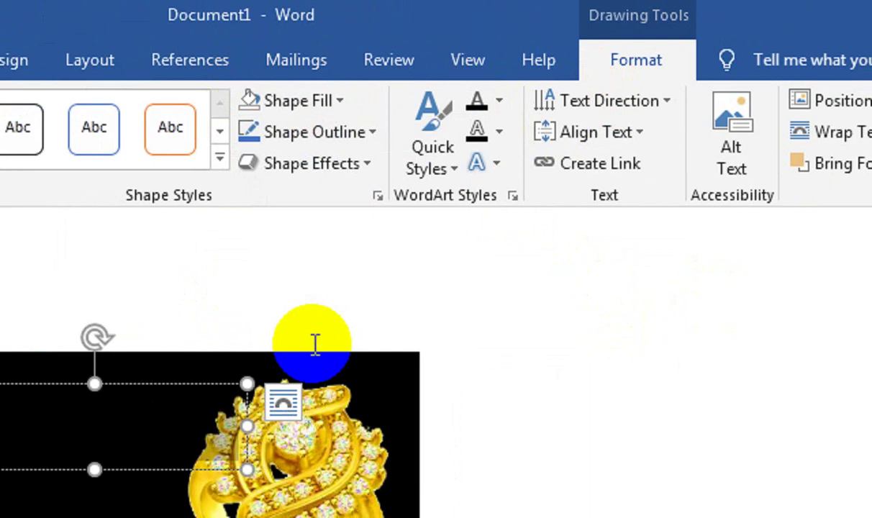
Step: Colour the shop name Gold, Accent 4, Lighter 40% and remove the box outline
left_click(122, 405)
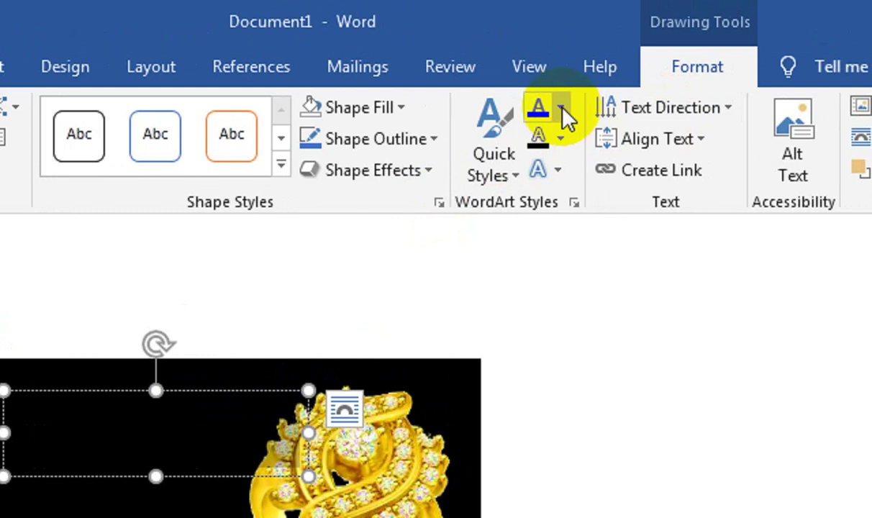
left_click(560, 108)
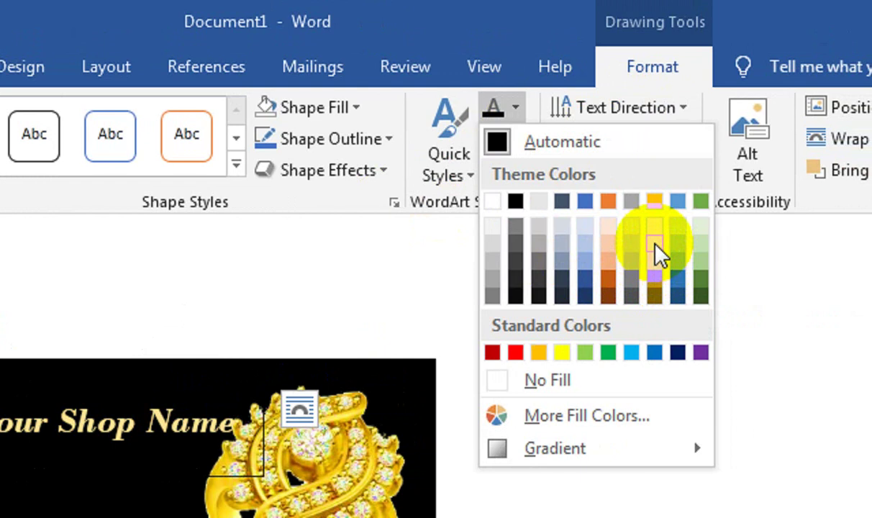
left_click(658, 251)
left_click(356, 136)
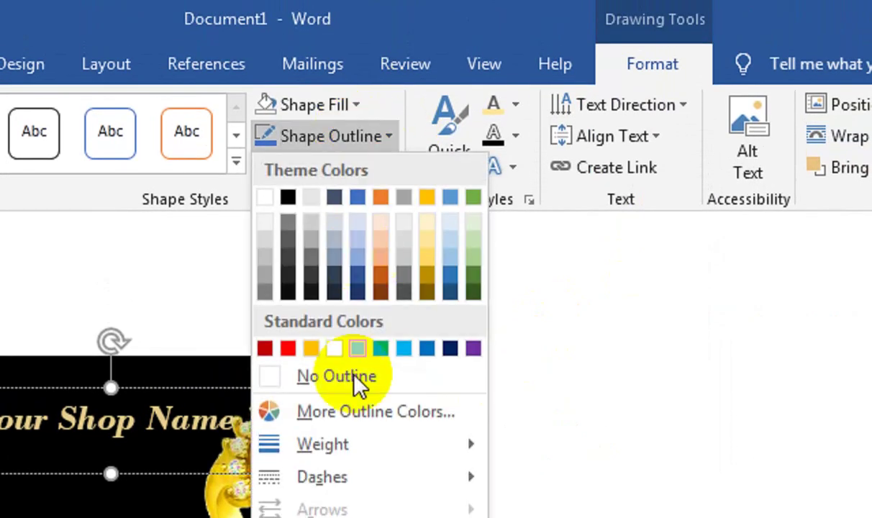
left_click(354, 376)
left_click(322, 389)
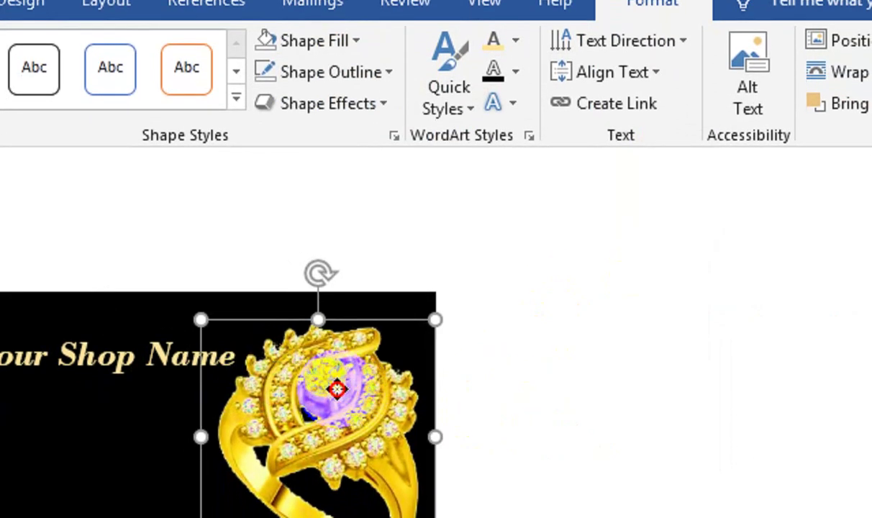
left_click(196, 325)
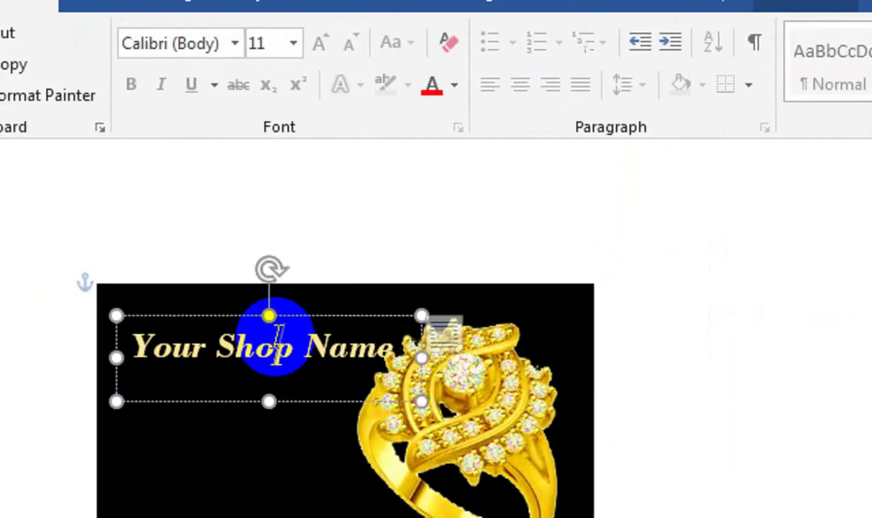
Step: Delete 'Your ' so the heading reads Shop Name, and grow it to 22 pt
left_click(282, 316)
left_click_drag(282, 316, 270, 316)
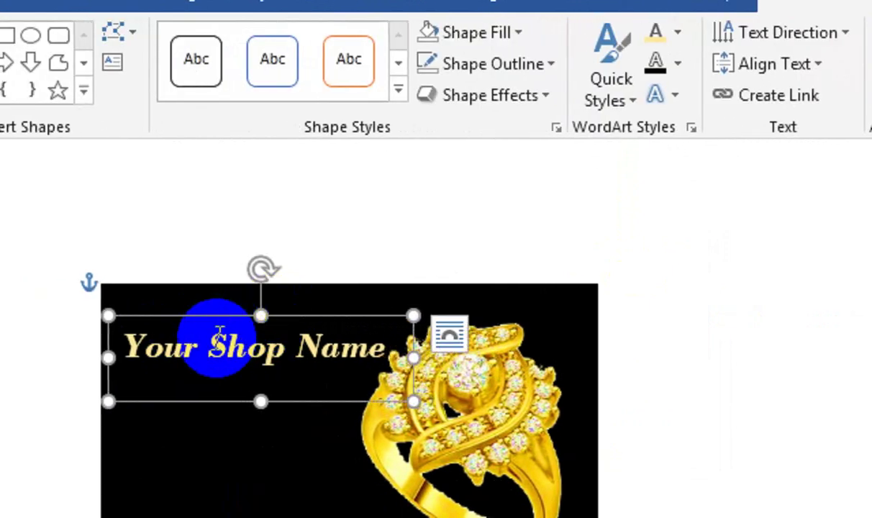
key("Delete")
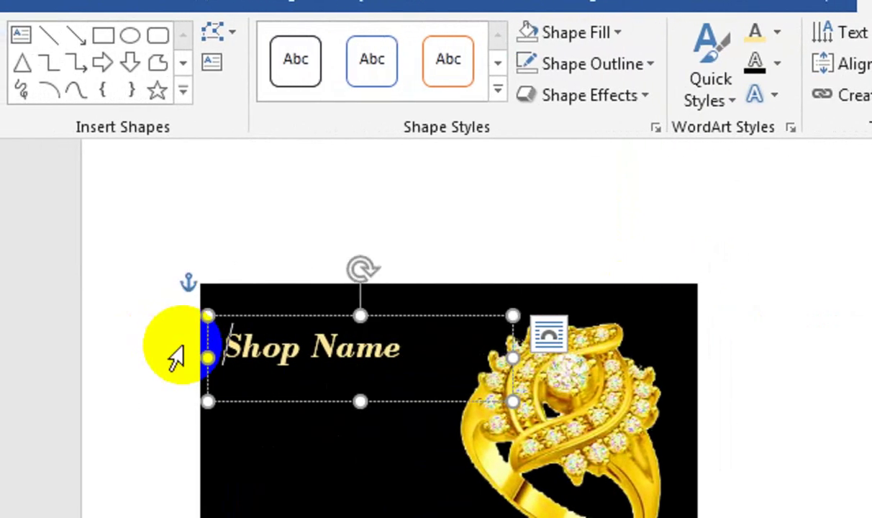
left_click(251, 317)
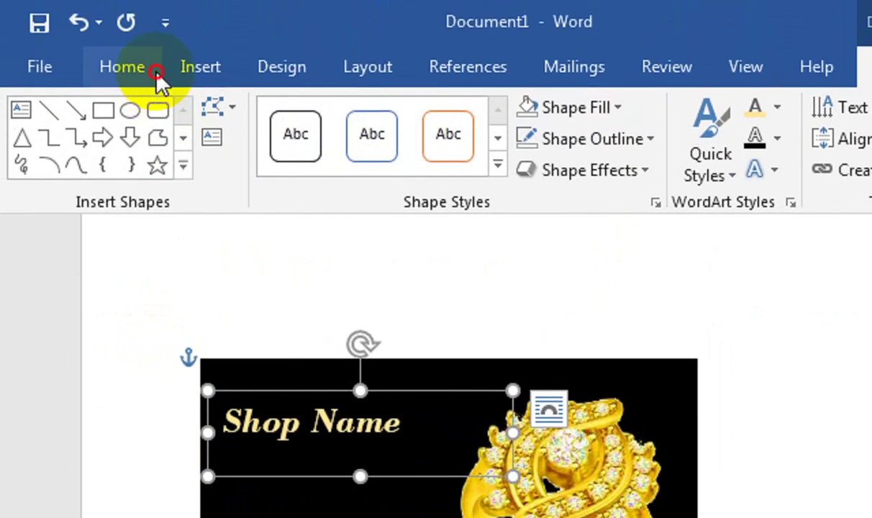
left_click(148, 69)
left_click(427, 123)
left_click(432, 133)
left_click(432, 133)
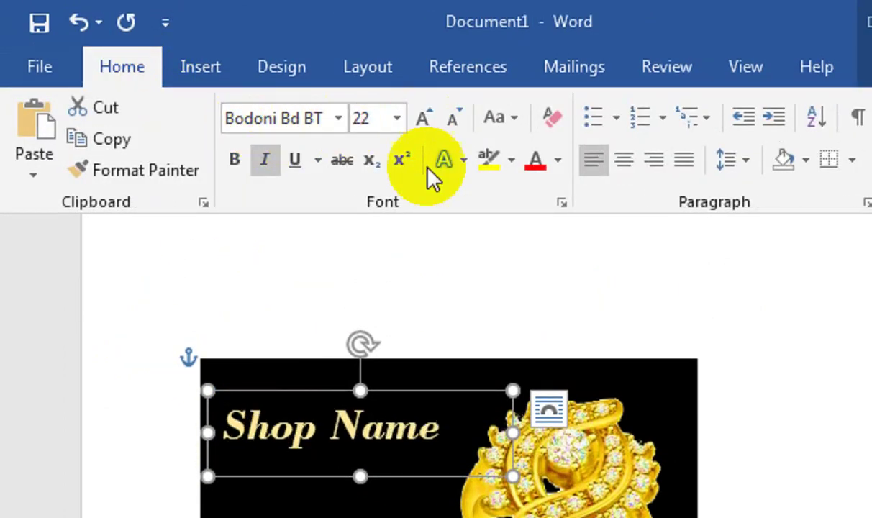
left_click_drag(317, 403, 282, 388)
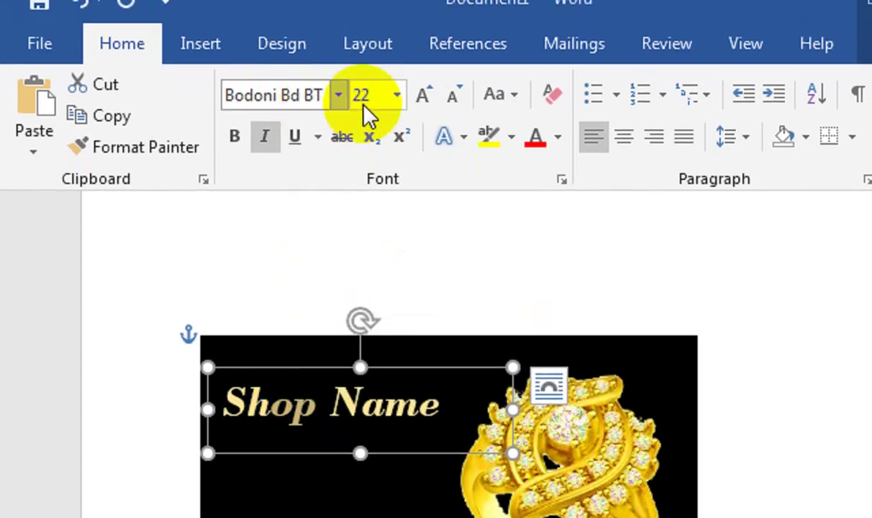
Step: Reapply a gold text colour to Shop Name, nudge its box up and right, and reselect its text
left_click(557, 107)
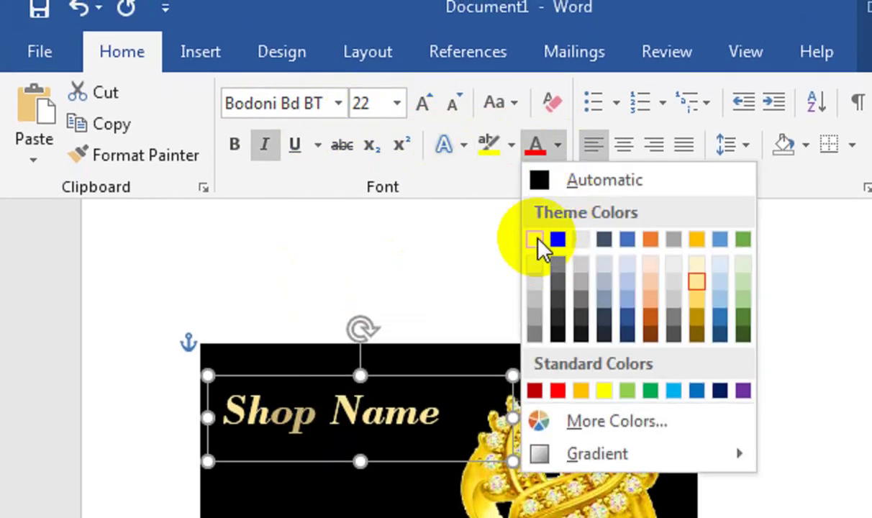
left_click(675, 323)
left_click(761, 302)
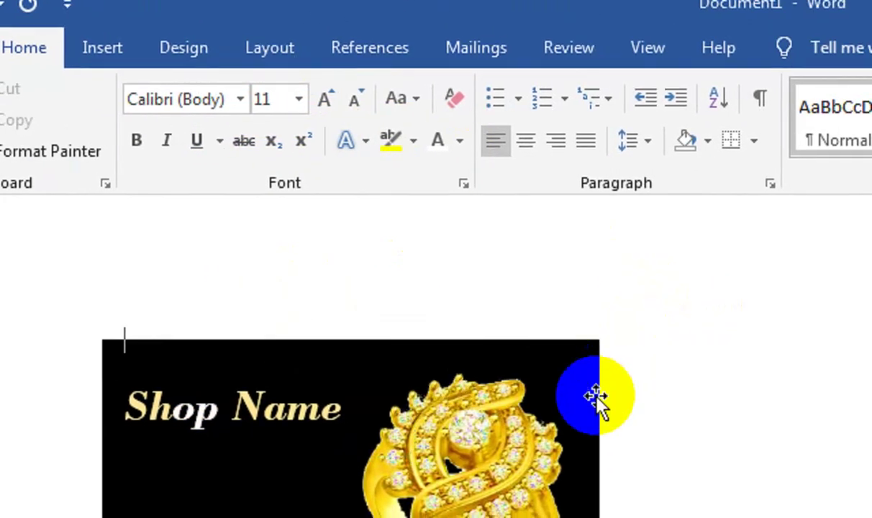
left_click(310, 408)
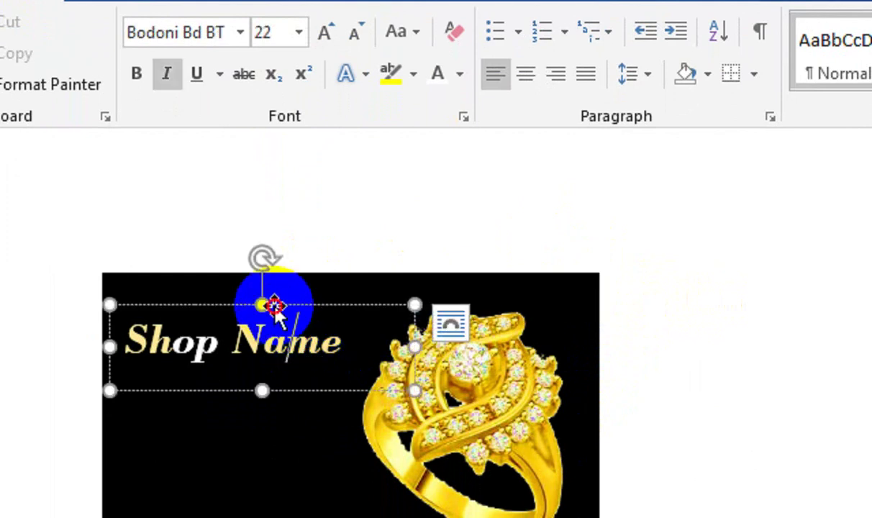
left_click_drag(274, 307, 284, 301)
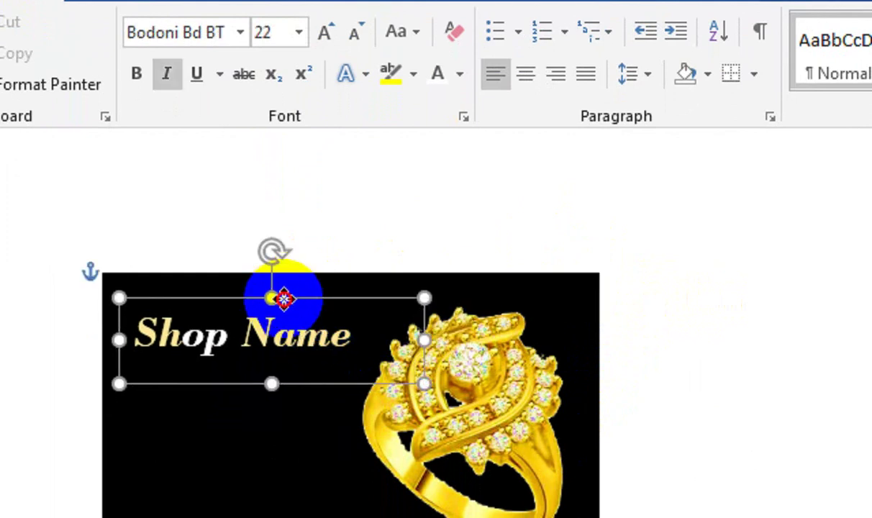
left_click(407, 206)
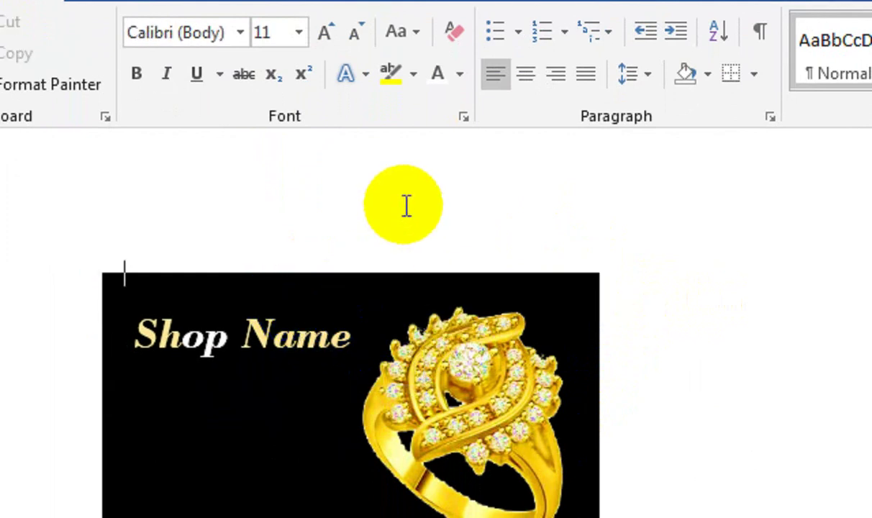
left_click_drag(344, 335, 138, 290)
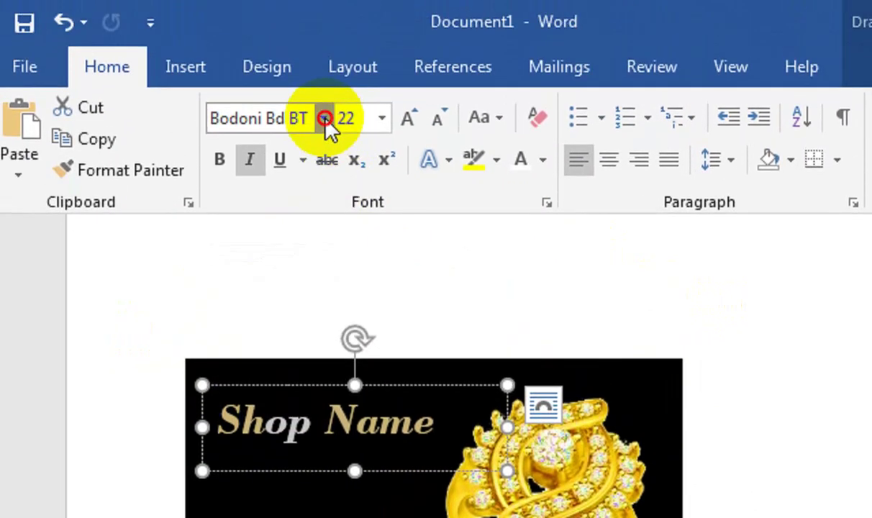
left_click(323, 33)
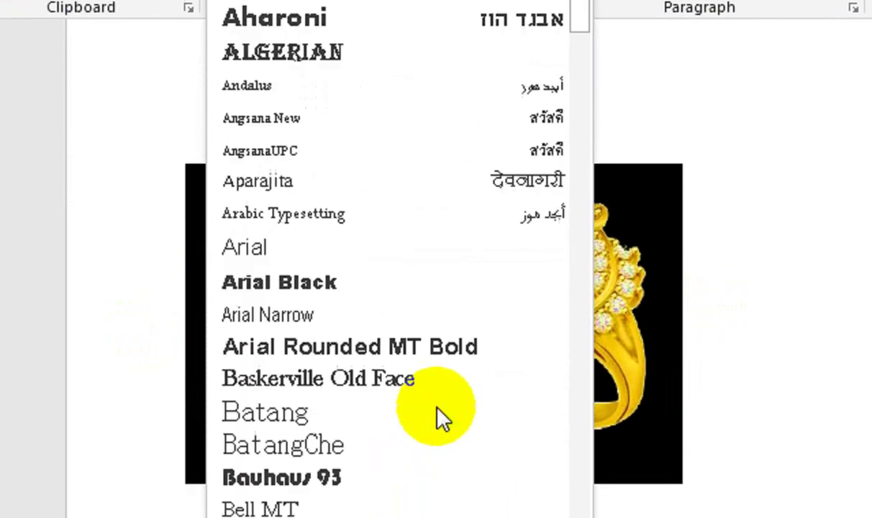
Step: Try Brush Script MT on Shop Name, then settle on the CentSchbkCyrill BT font
scroll(437, 411, "down", 2)
scroll(436, 396, "down", 5)
left_click(416, 419)
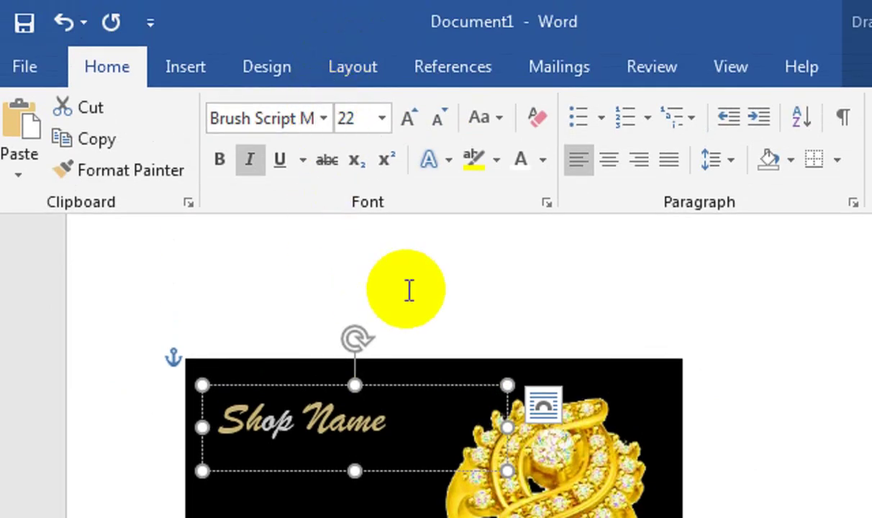
left_click(324, 119)
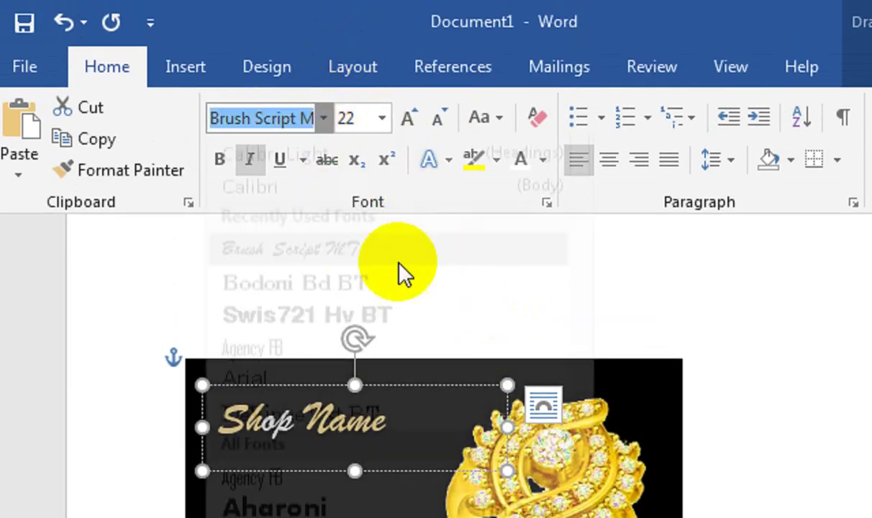
mouse_move(571, 184)
left_mouse_down()
mouse_move(586, 252)
mouse_move(587, 342)
left_mouse_up()
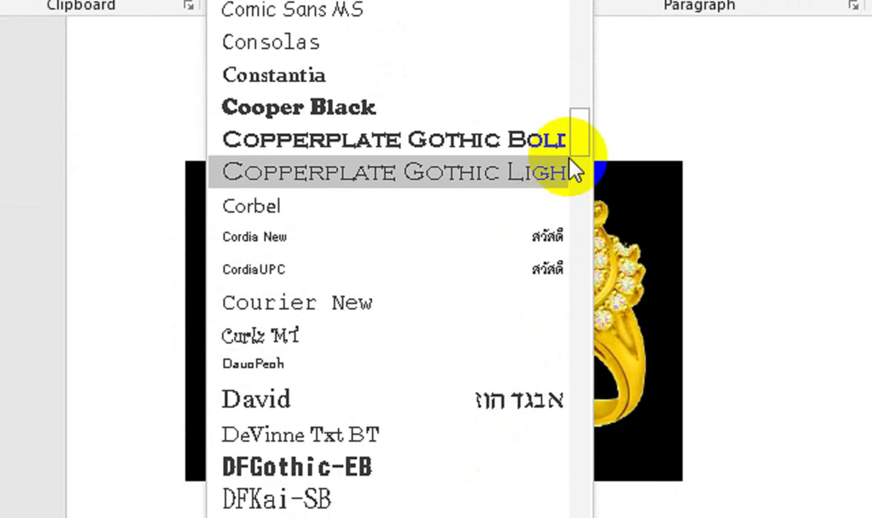
left_click_drag(579, 140, 587, 132)
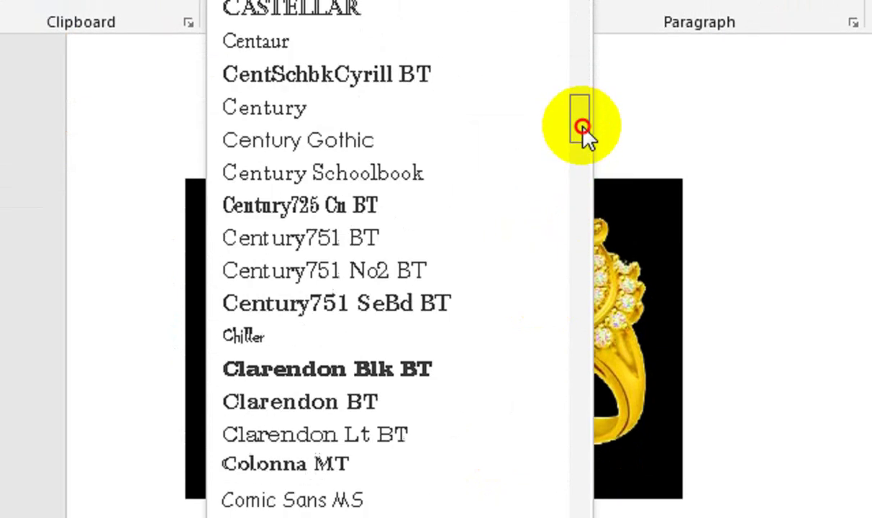
left_click(504, 173)
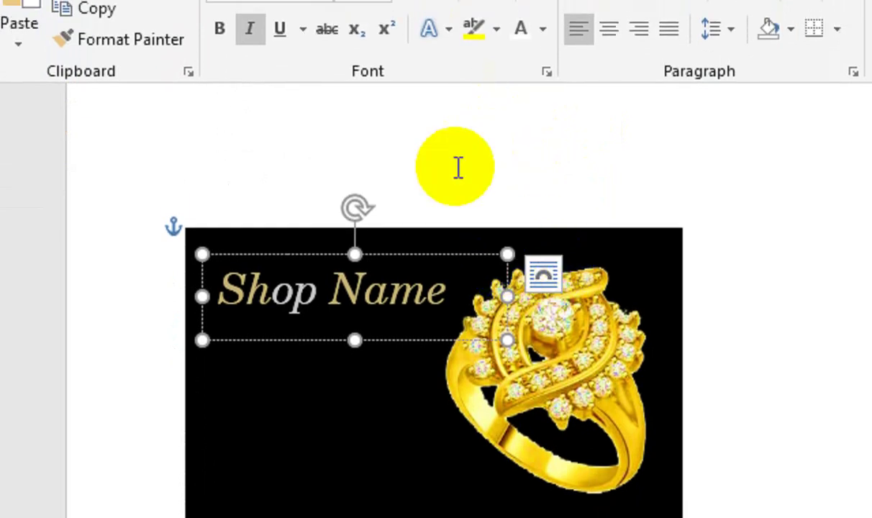
left_click(328, 326)
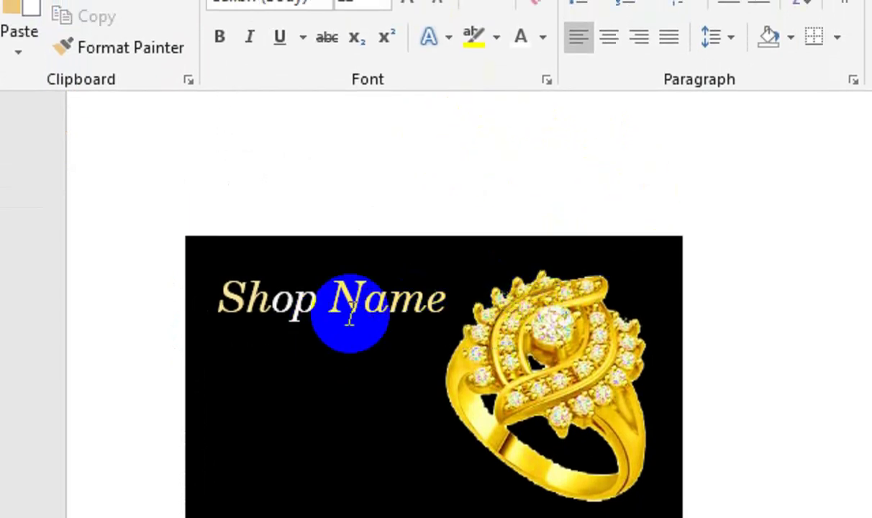
left_click(367, 294)
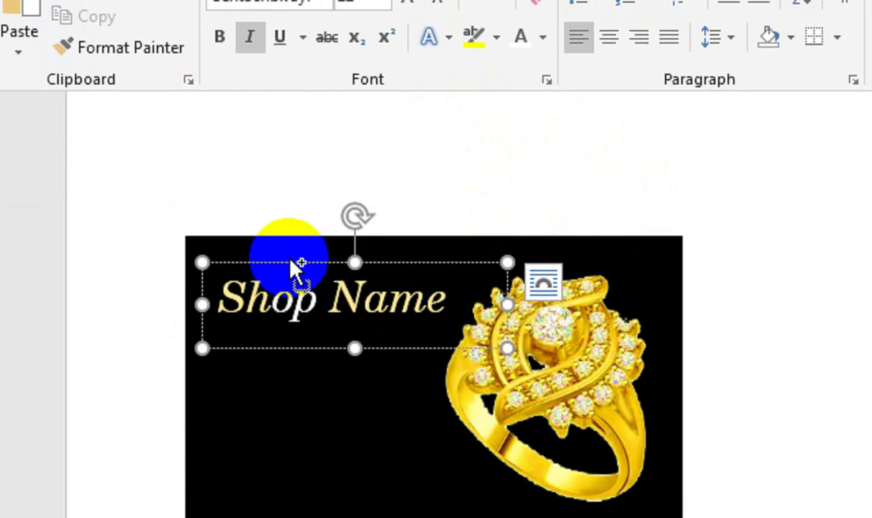
Step: Ctrl-drag a copy of the Shop Name box lower on the card and shorten the ring picture slightly
left_click_drag(295, 265, 283, 379)
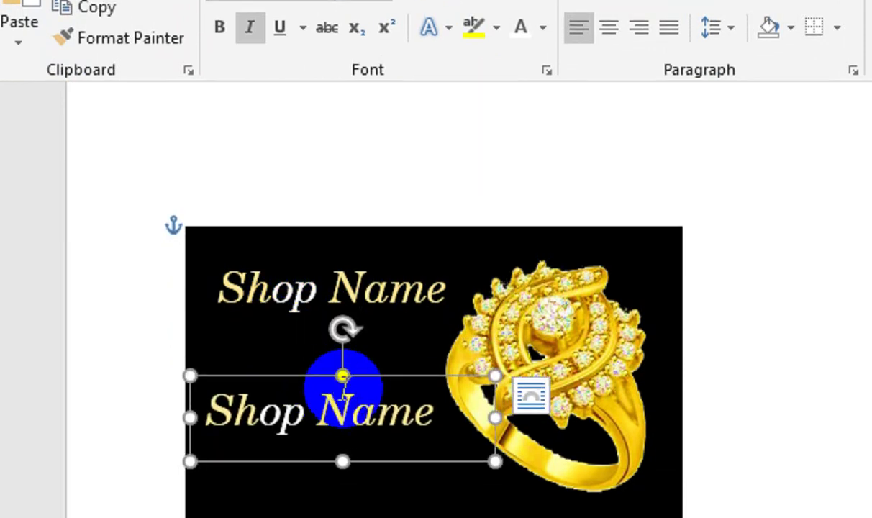
left_click_drag(435, 414, 216, 433)
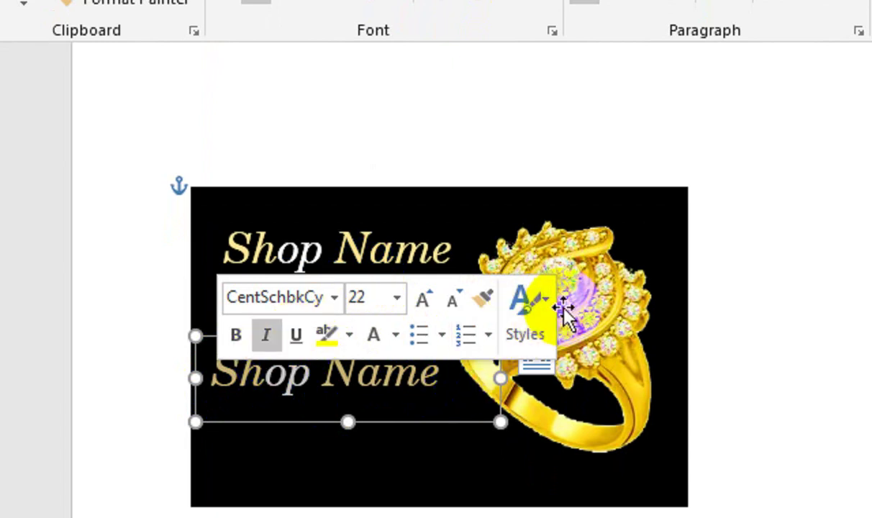
left_click(560, 277)
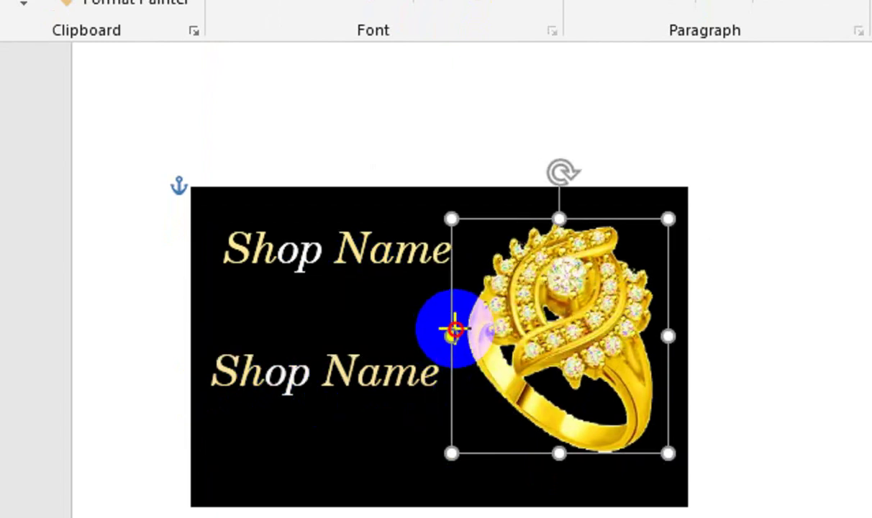
left_click(570, 409)
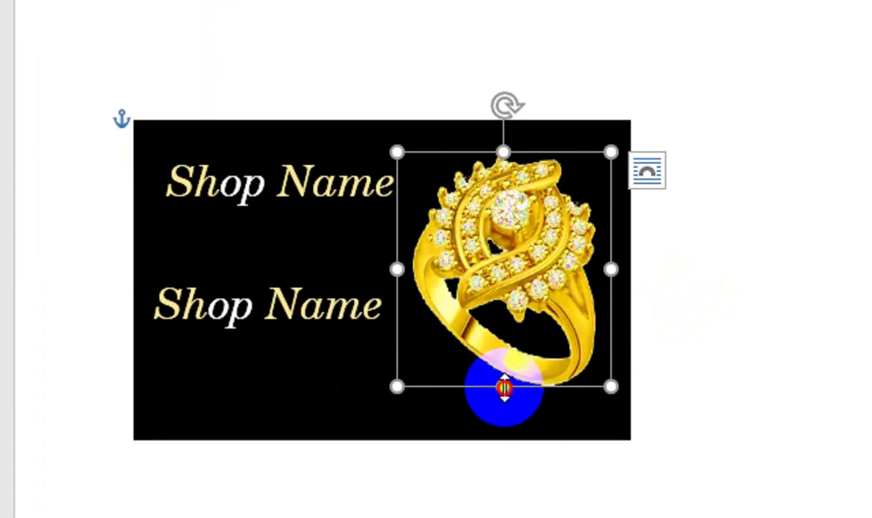
left_click_drag(503, 387, 510, 374)
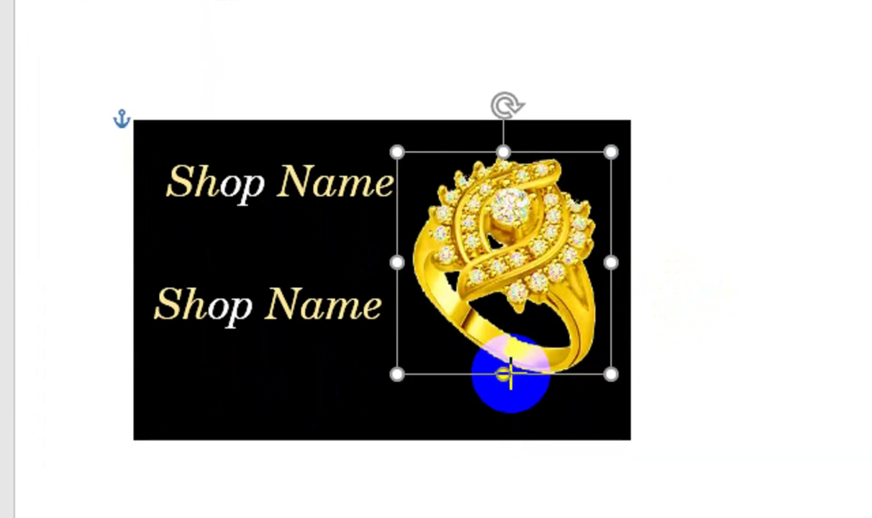
left_click(737, 257)
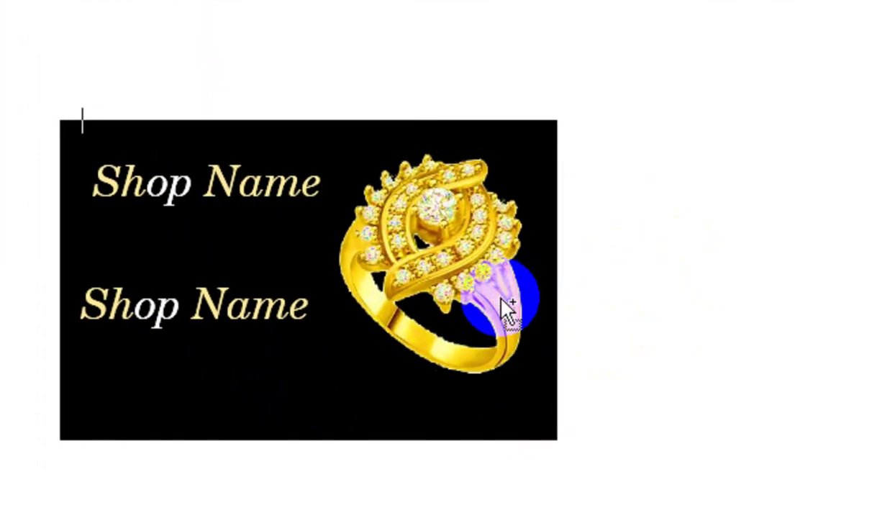
triple_click(115, 309)
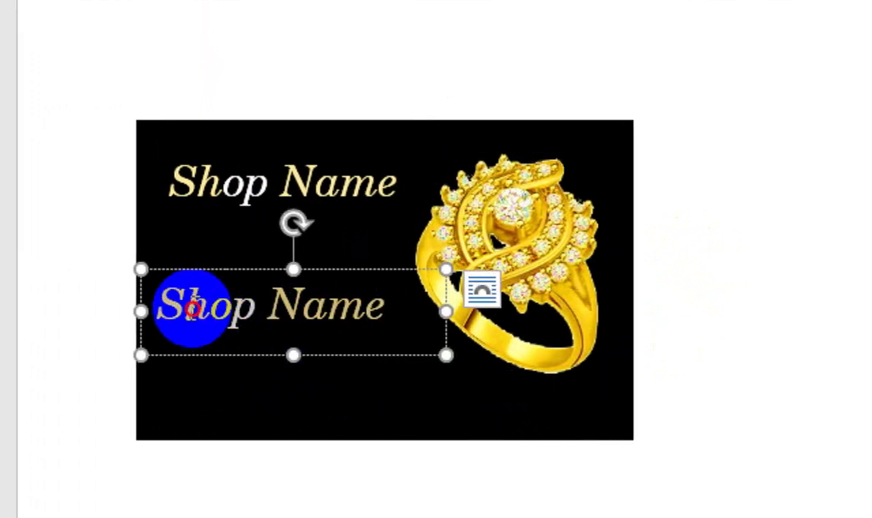
Step: Retype the copied heading as Centram Plaza in bold, non-italic 12-pt type and position it
type("Cetn")
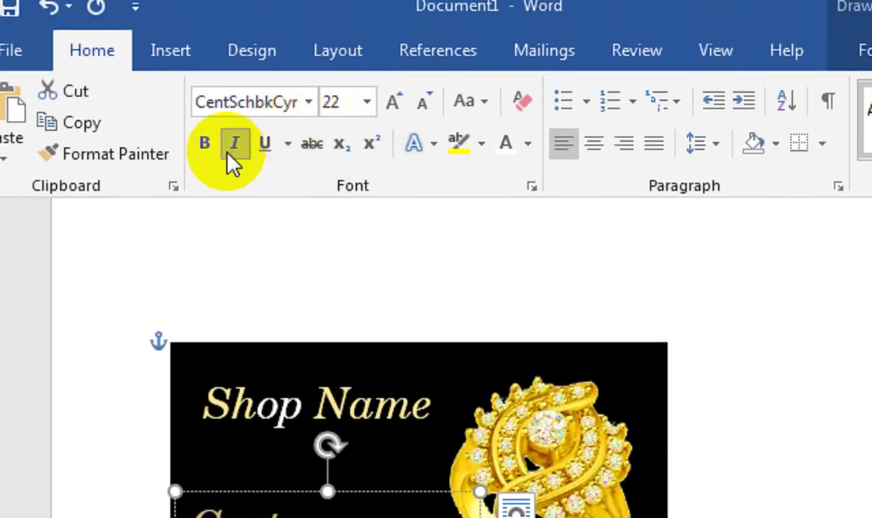
left_click(227, 153)
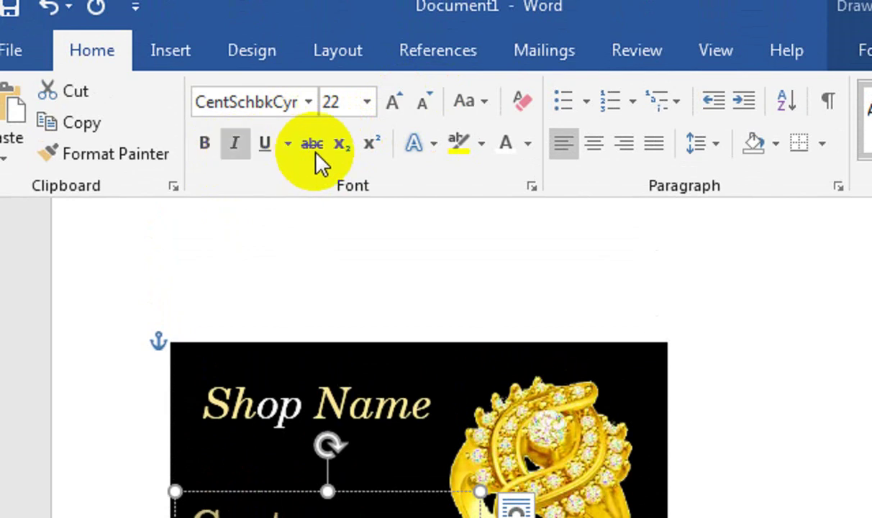
left_click(426, 120)
left_click(426, 119)
left_click(426, 119)
left_click(425, 120)
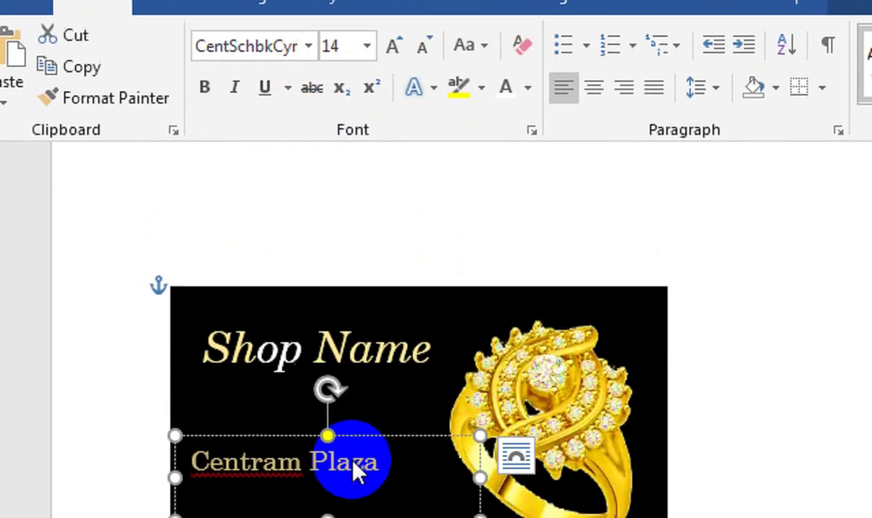
left_click_drag(361, 380, 363, 358)
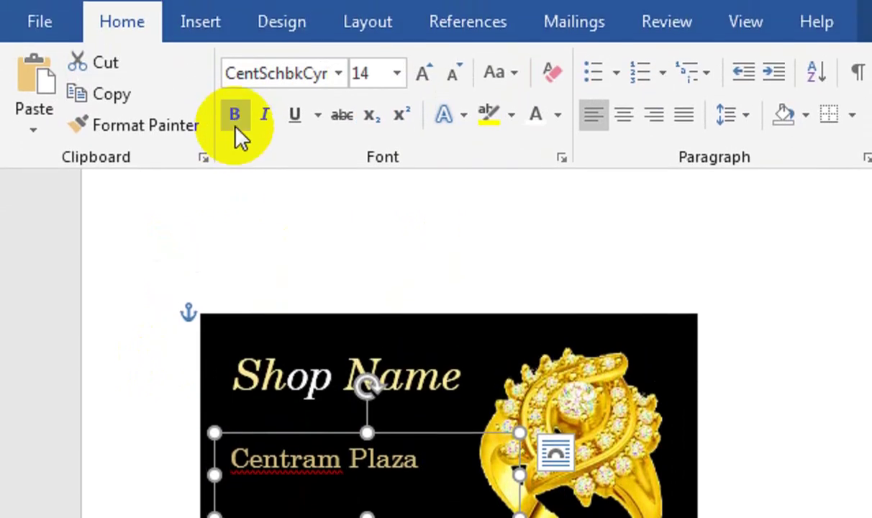
left_click(235, 115)
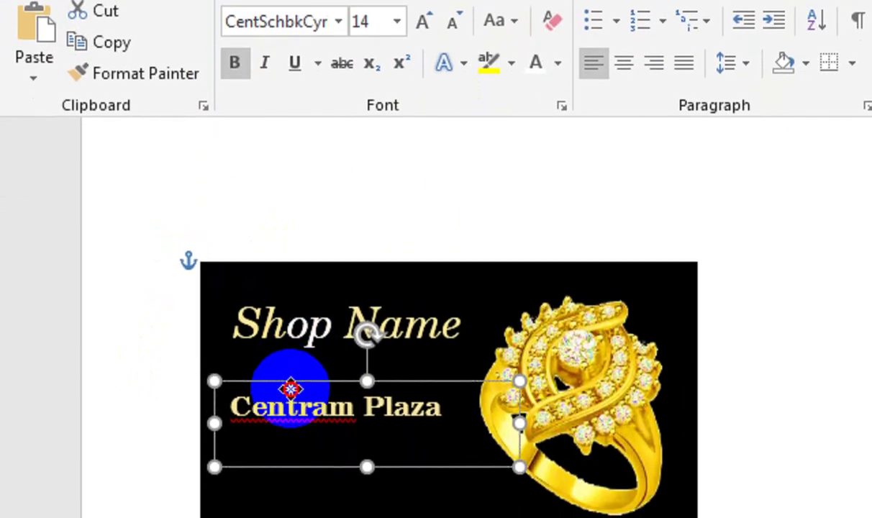
left_click_drag(294, 382, 287, 388)
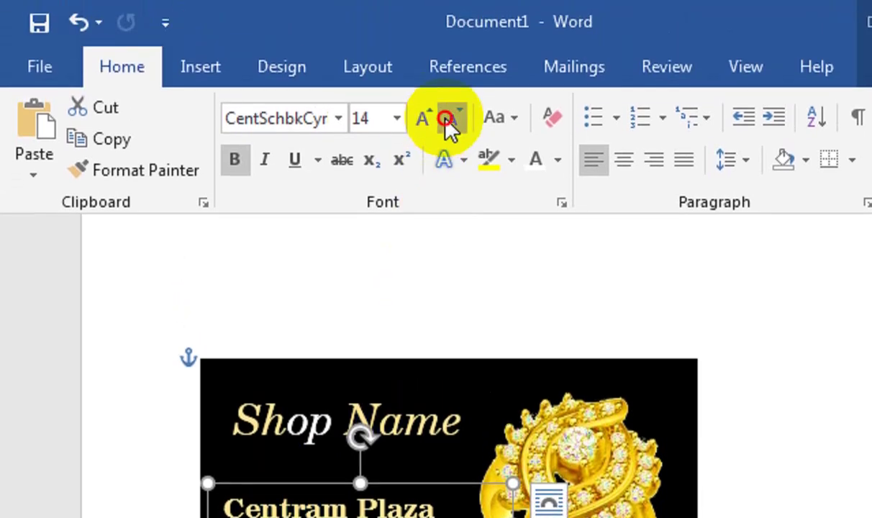
left_click(452, 17)
mouse_move(317, 401)
left_mouse_down()
mouse_move(323, 354)
mouse_move(315, 350)
left_mouse_up()
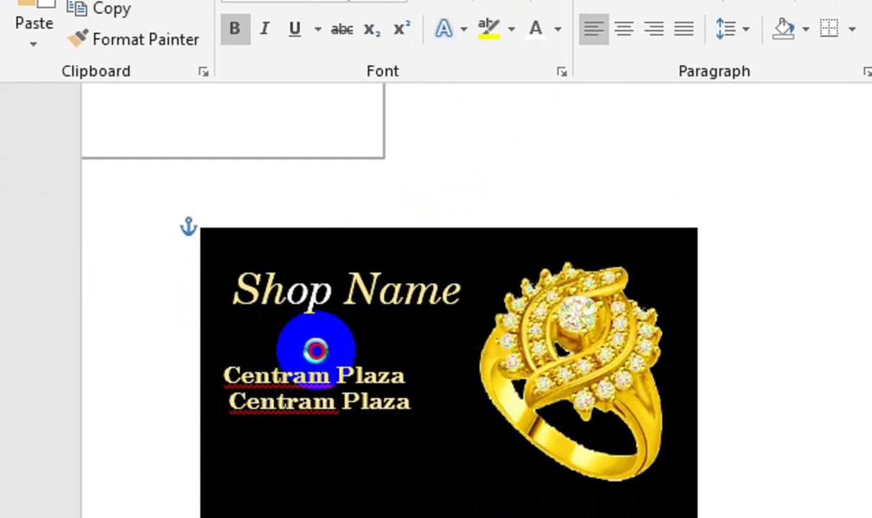
Step: Retype the duplicated address box as Karimabad
left_click_drag(314, 351, 320, 350)
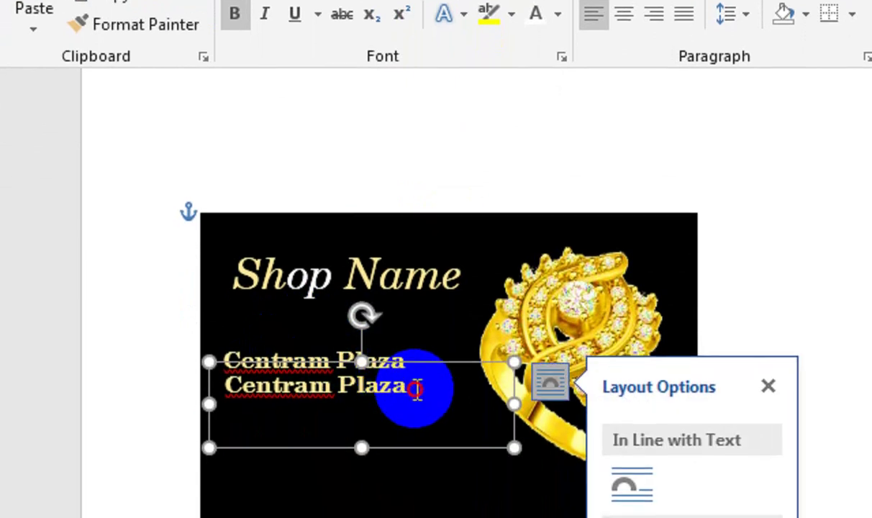
left_click(234, 400)
type("Karimabad Karachi")
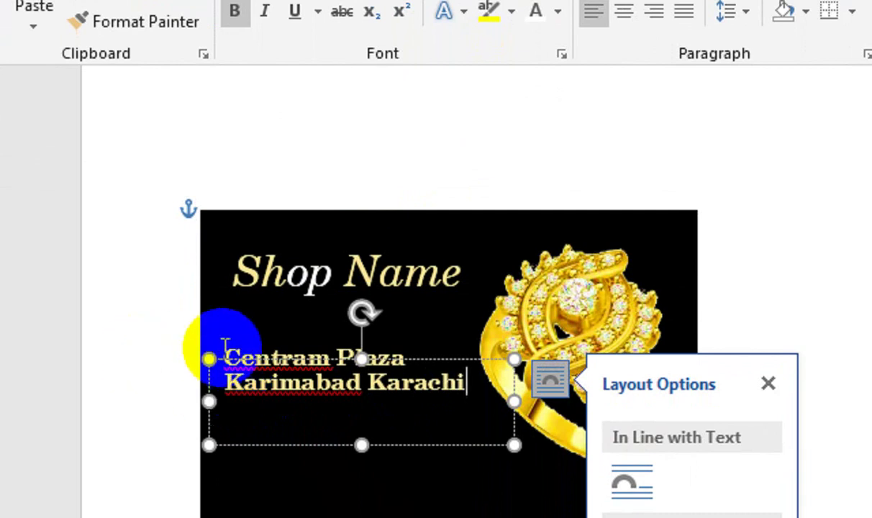
scroll(287, 374, "down", 1)
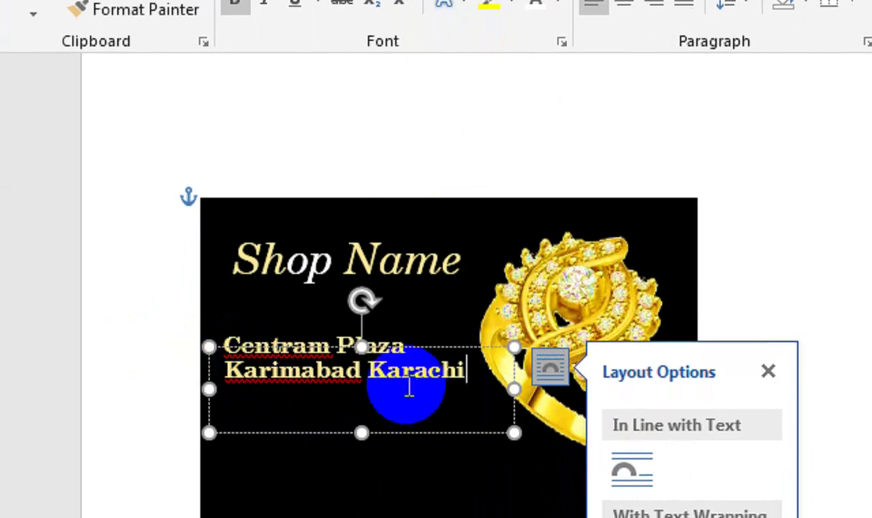
Step: Put Karachi on its own line by pasting it over the second Karimabad, then duplicate it
left_click(373, 374)
key("Return")
key("Return")
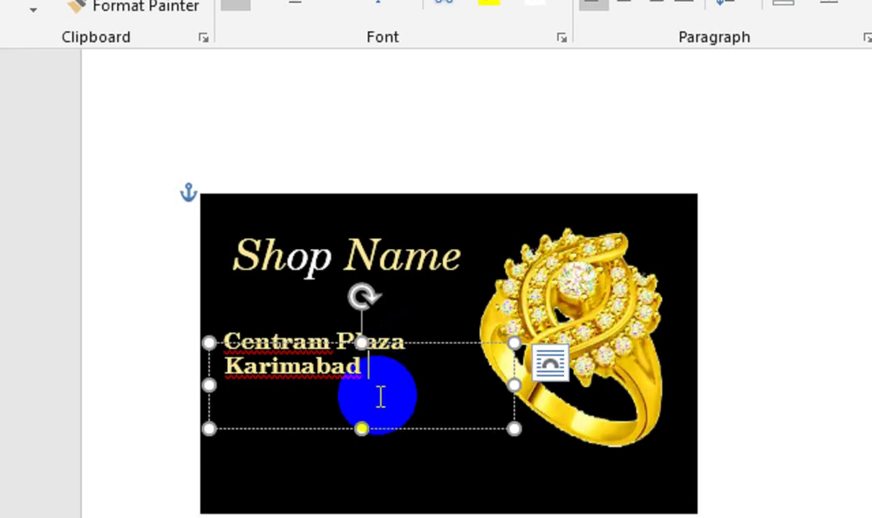
left_click(416, 354)
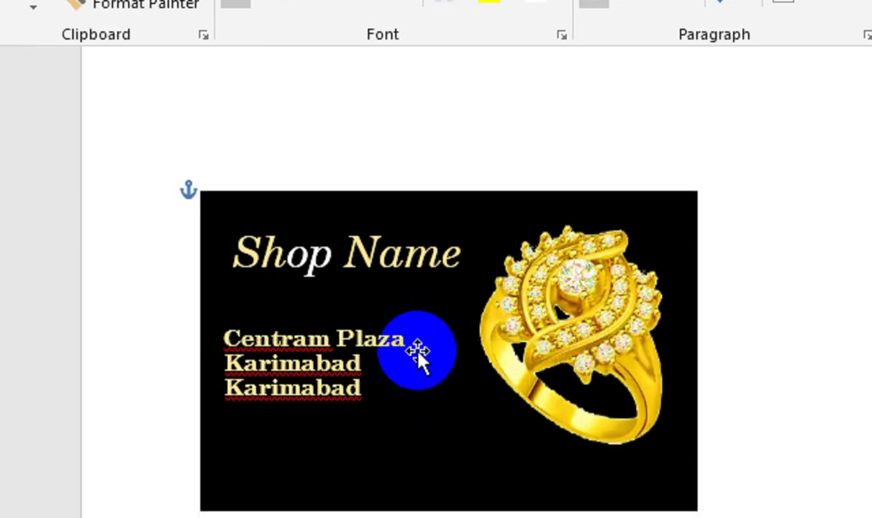
left_click(350, 386)
left_click(221, 385)
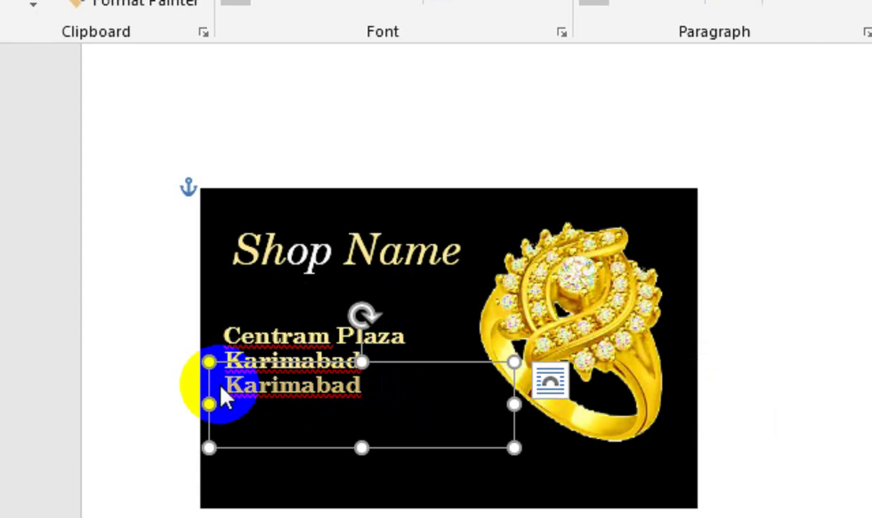
double_click(224, 394)
type("Karachi")
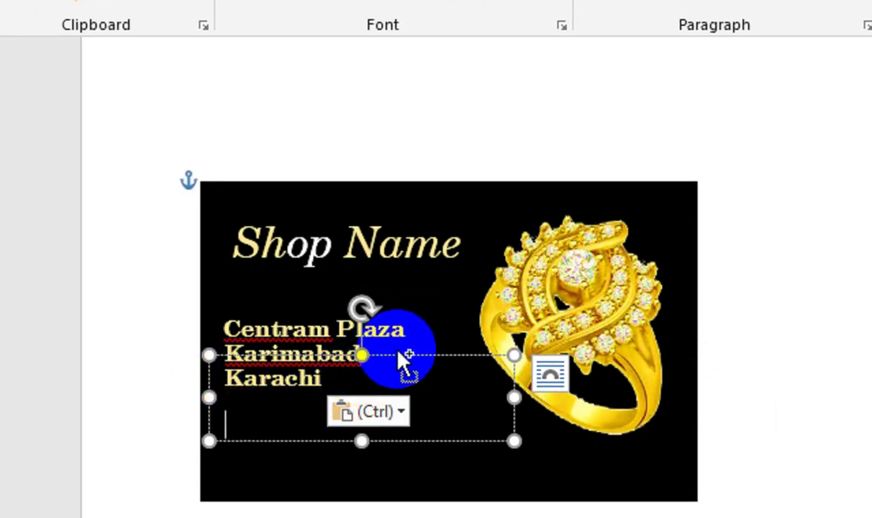
left_click_drag(405, 356, 389, 383)
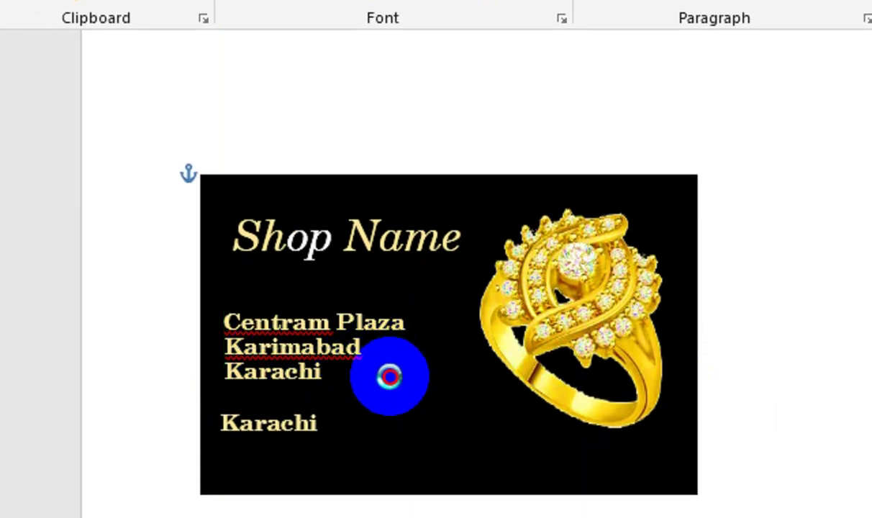
Step: Retype the spare Karachi line as the email, then duplicate it and enter the phone number
left_click_drag(339, 391, 230, 392)
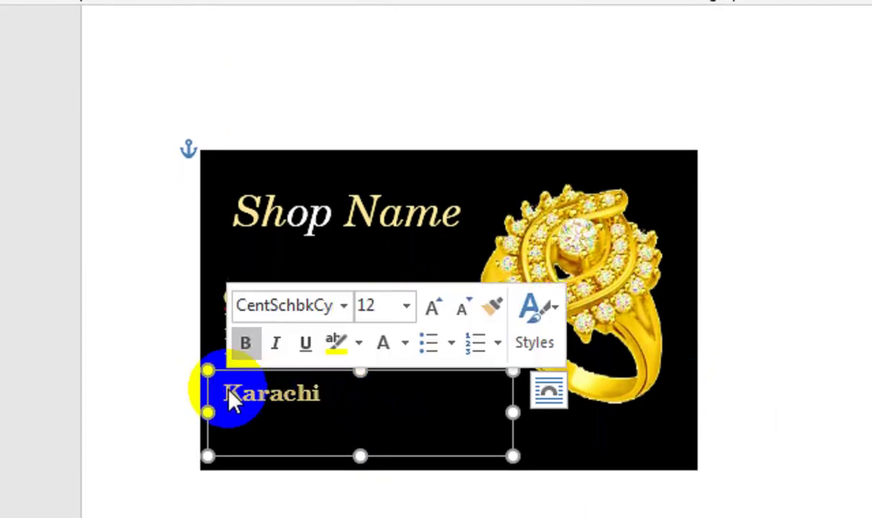
type("Em,ai: abc@gmail.com")
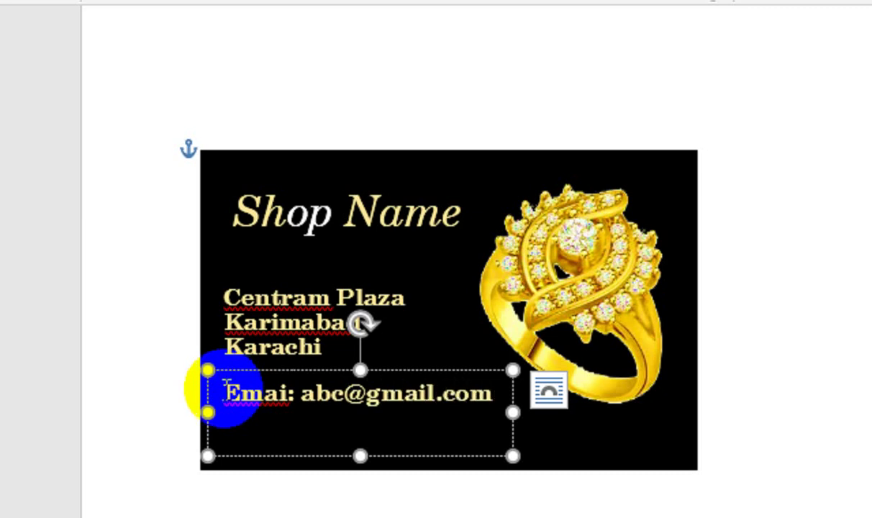
left_click_drag(225, 388, 279, 386)
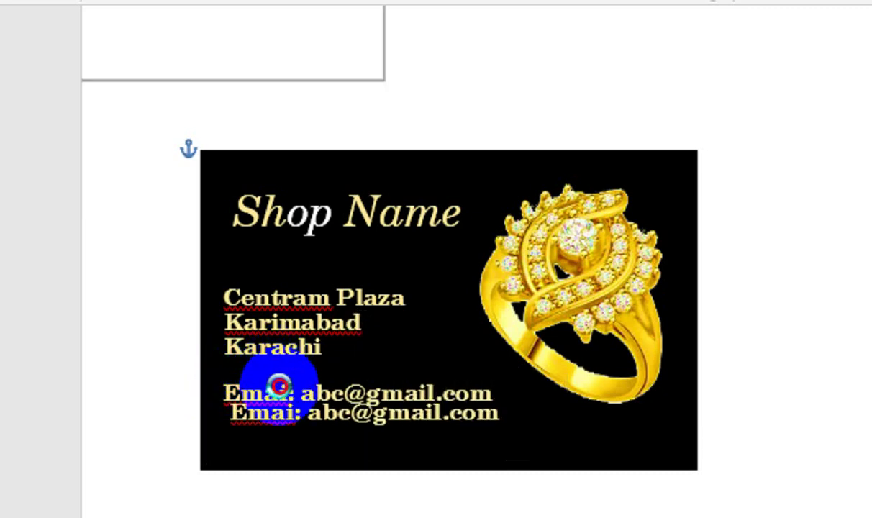
left_click(381, 381)
scroll(381, 381, "down", 1)
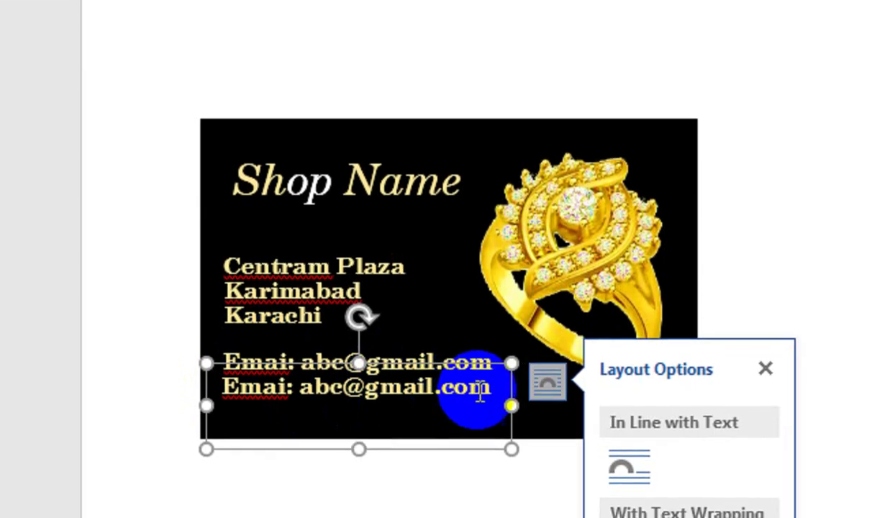
left_click_drag(475, 389, 241, 384)
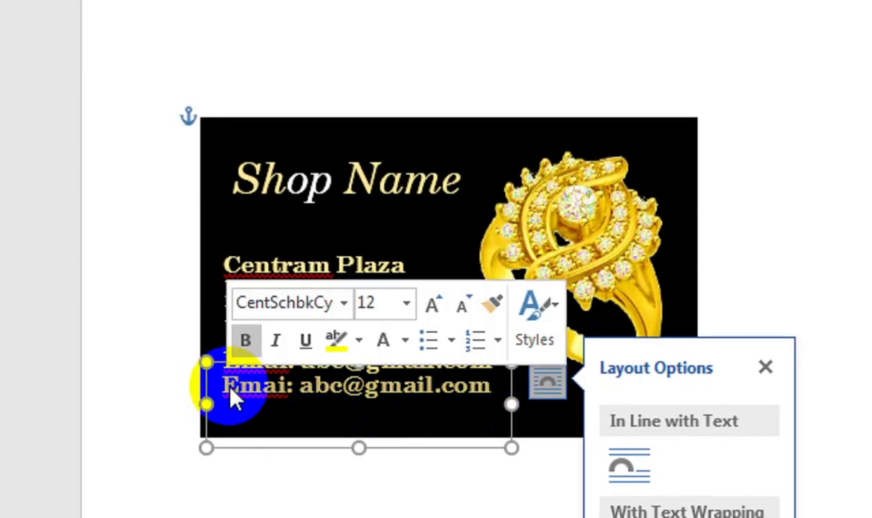
type("Phone: 000000000000")
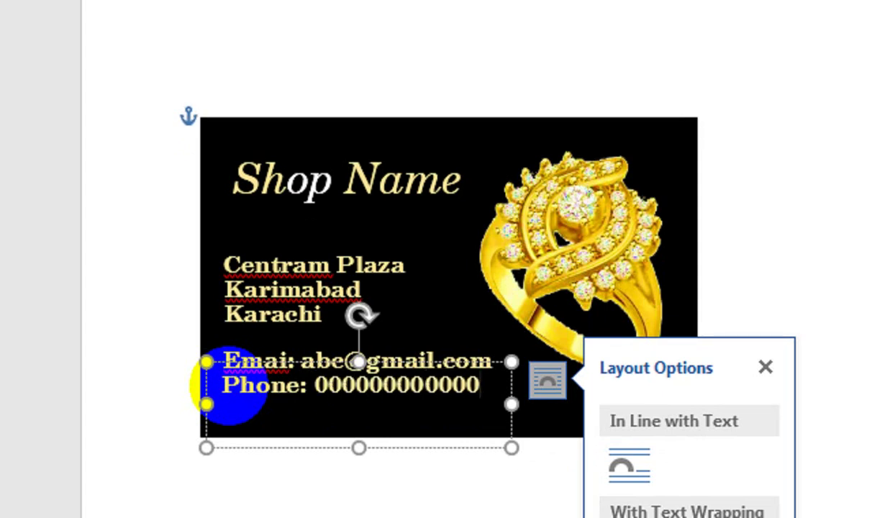
left_click(210, 387)
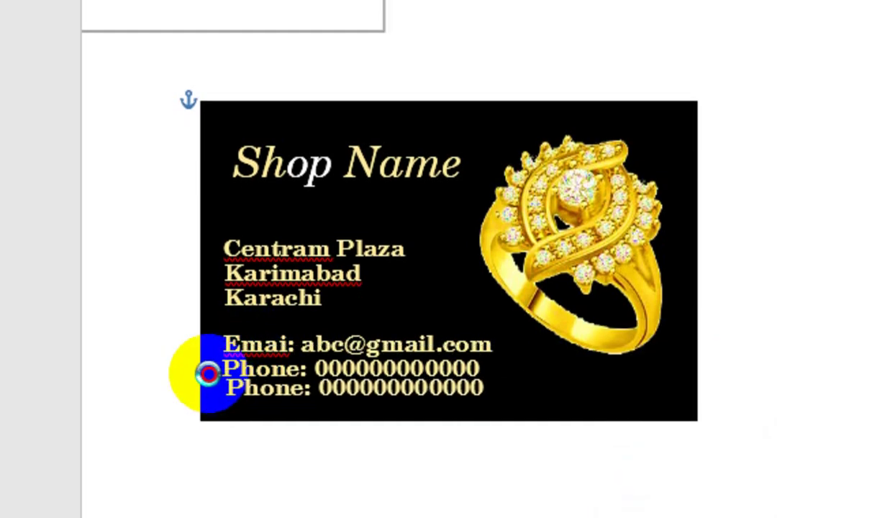
Step: Replace the duplicate phone line with 'Facebook Social Media' and widen its box to fit one line
left_click(205, 374)
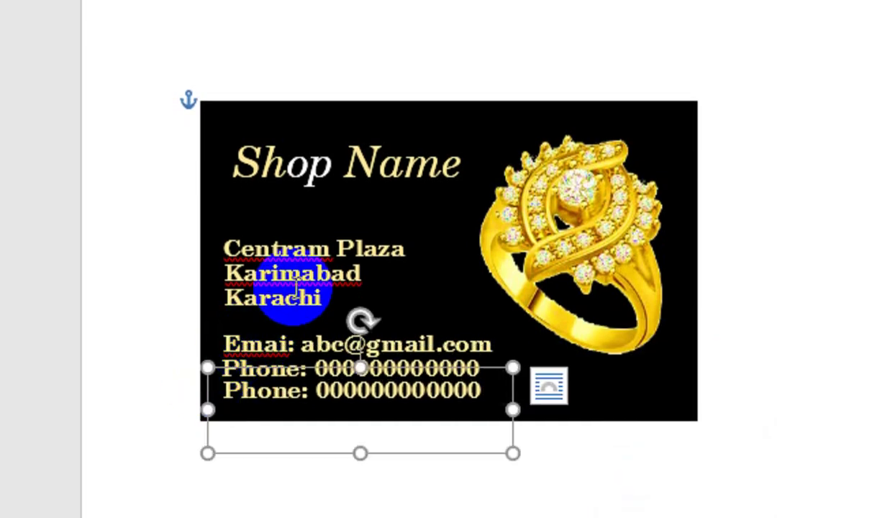
left_click(548, 386)
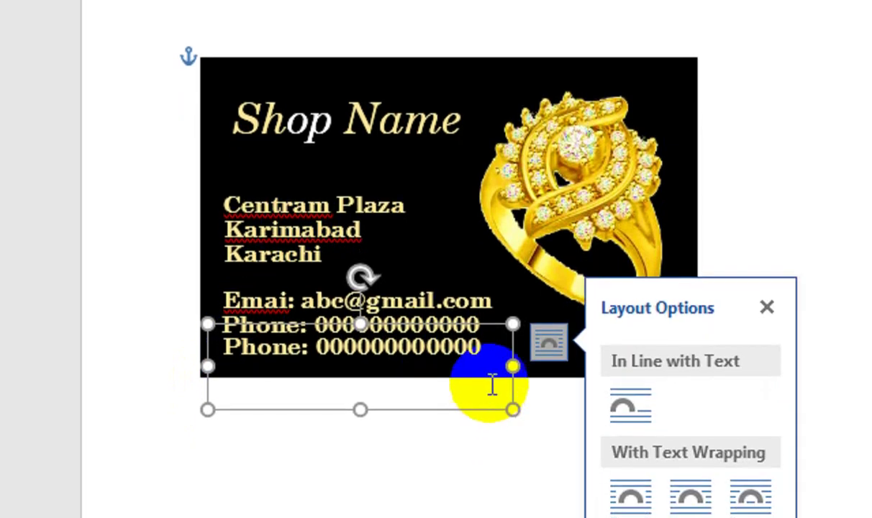
left_click(200, 346)
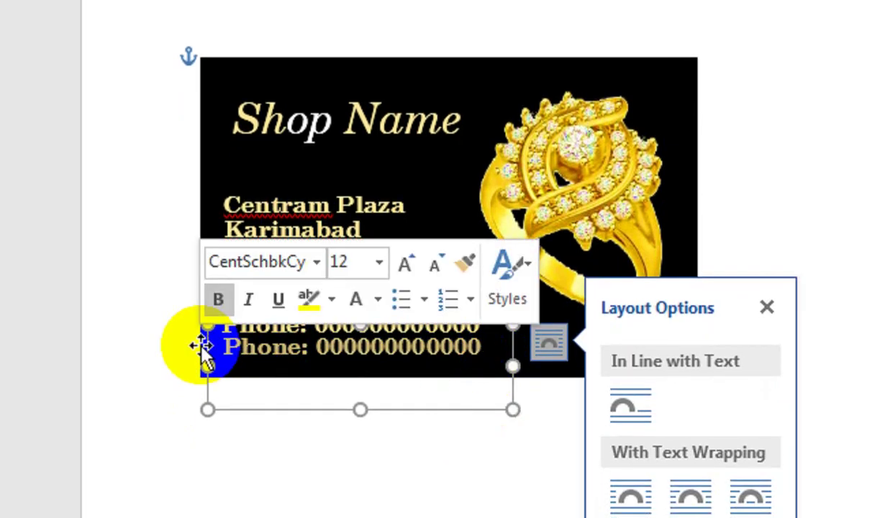
type("Facebook Social Media")
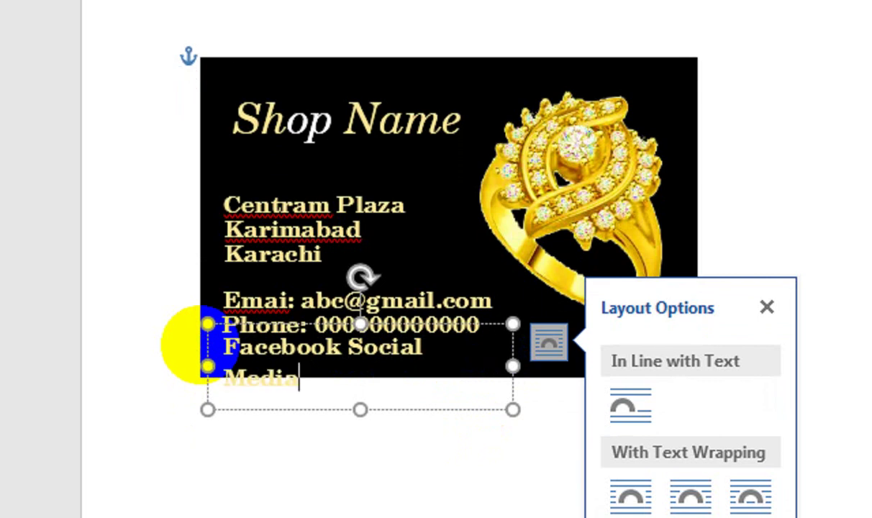
left_click_drag(512, 362, 544, 358)
left_click(656, 234)
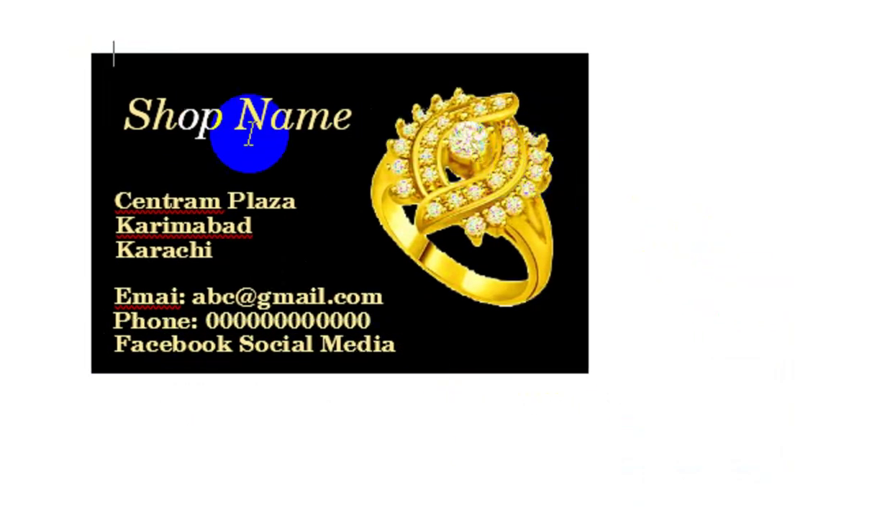
Step: Try moving the contact details box lower, checking its placement against the ring picture
left_click(424, 185)
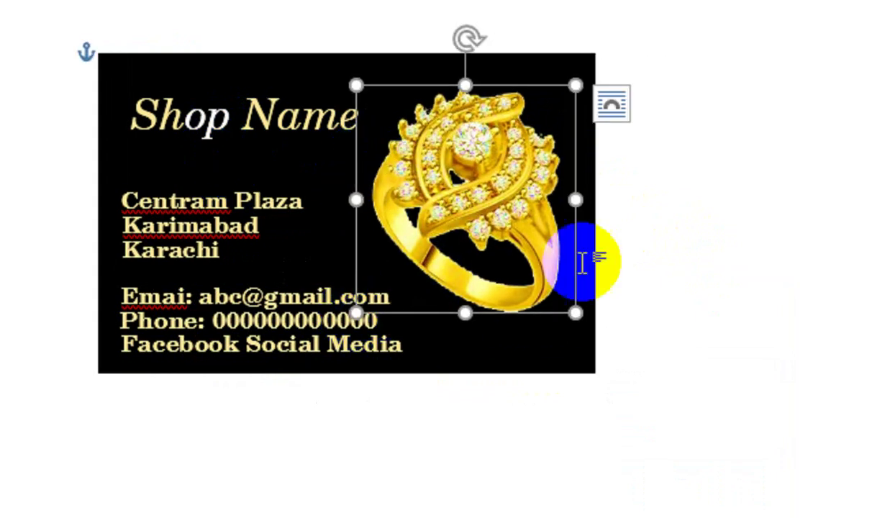
left_click(644, 229)
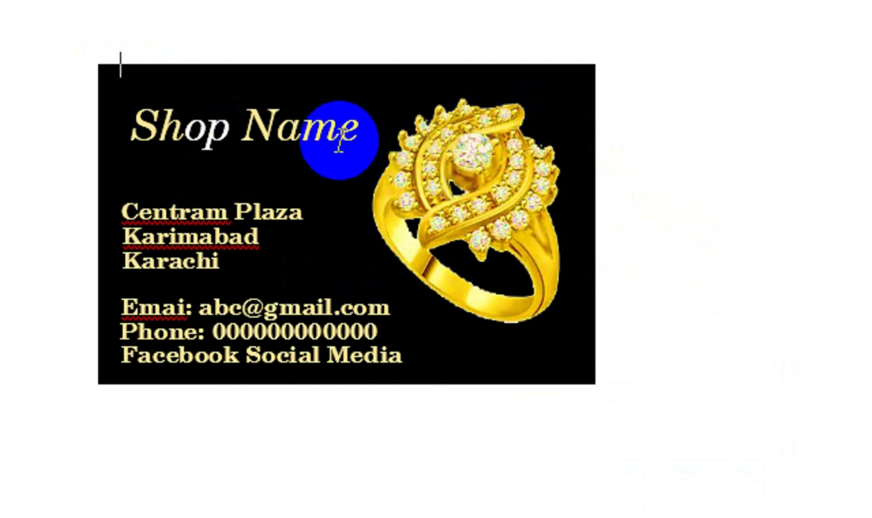
left_click(214, 306)
mouse_move(220, 334)
left_mouse_down()
mouse_move(228, 352)
mouse_move(477, 316)
mouse_move(515, 370)
left_mouse_up()
left_click(441, 329)
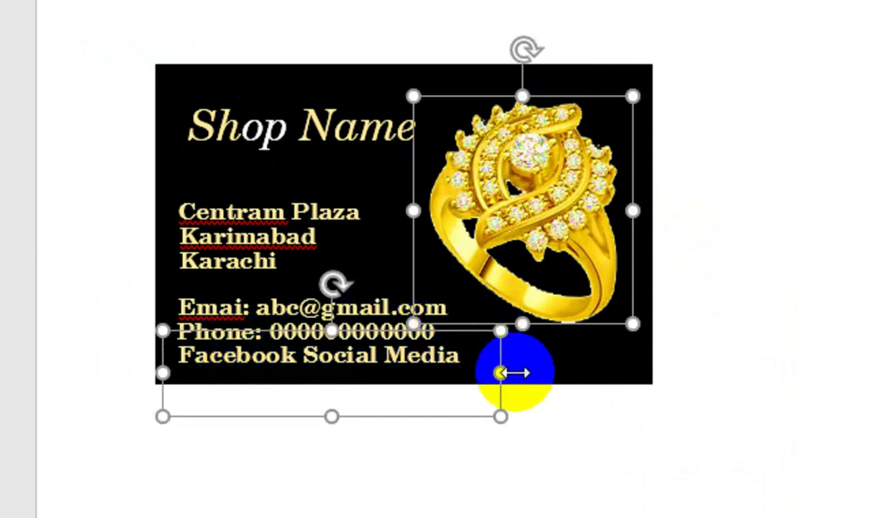
left_click(672, 277)
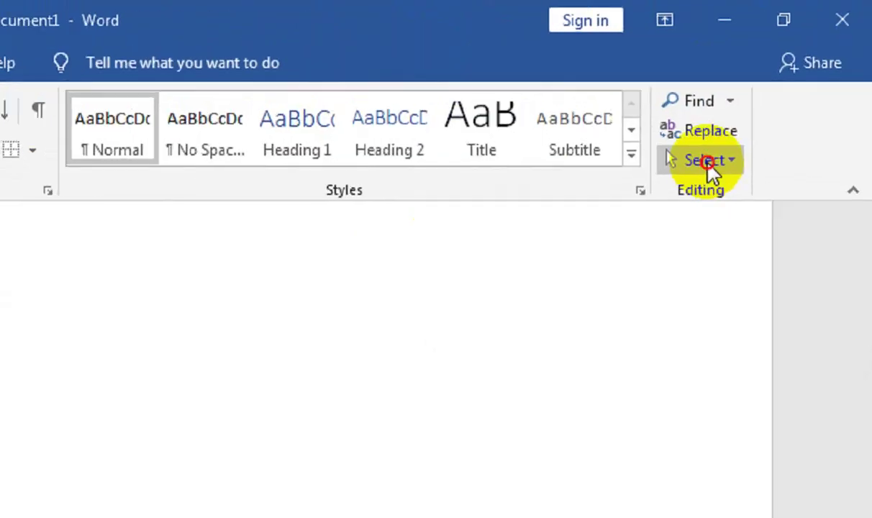
left_click(782, 85)
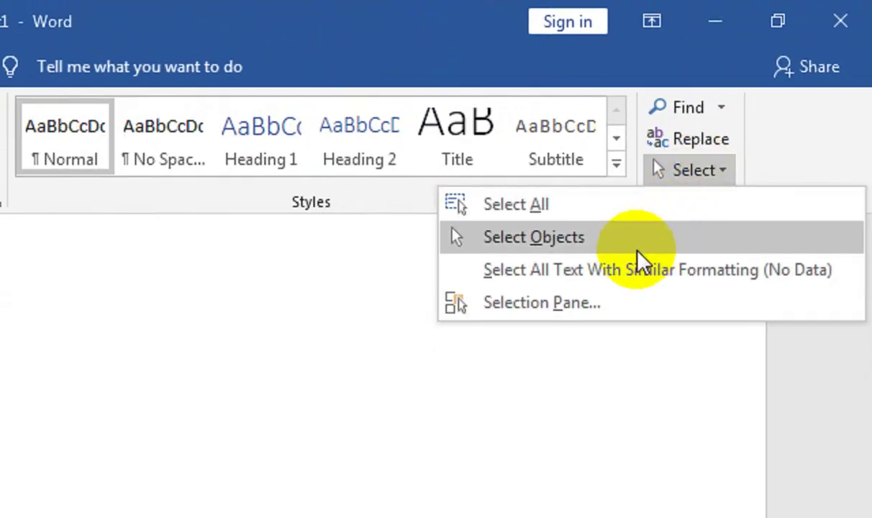
Step: Copy the card to the right as the back side, undoing an accidental front card move
left_click(745, 135)
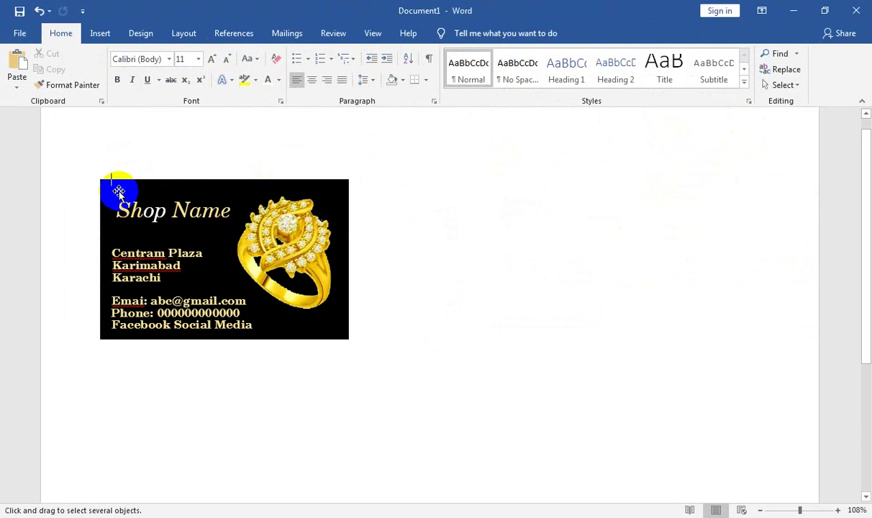
left_click(289, 186)
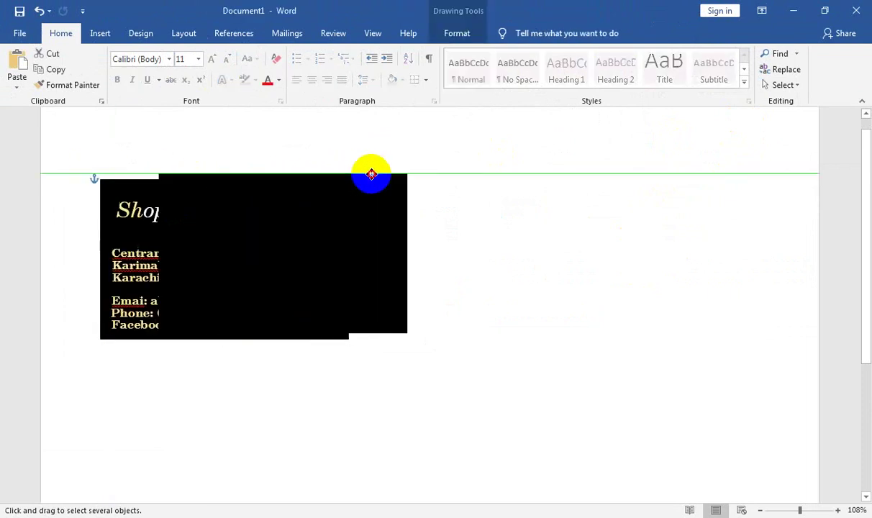
left_click_drag(288, 185, 602, 177)
left_click(780, 85)
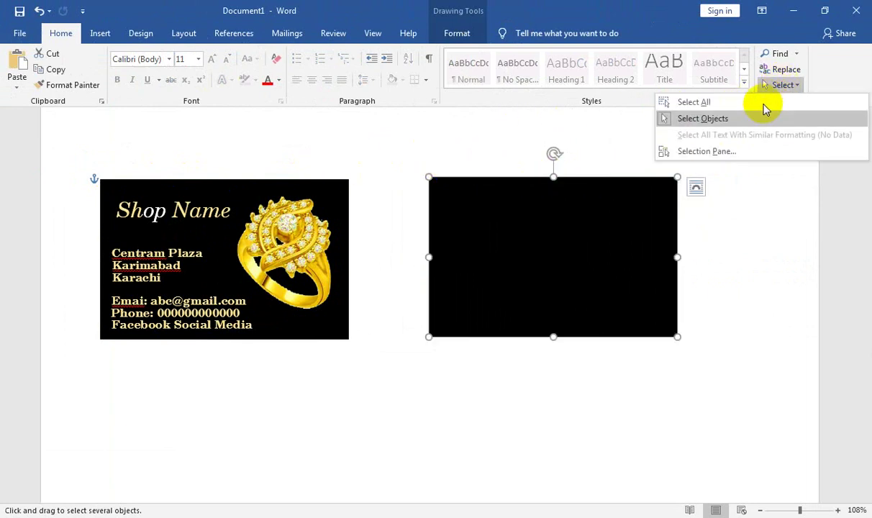
left_click(58, 146)
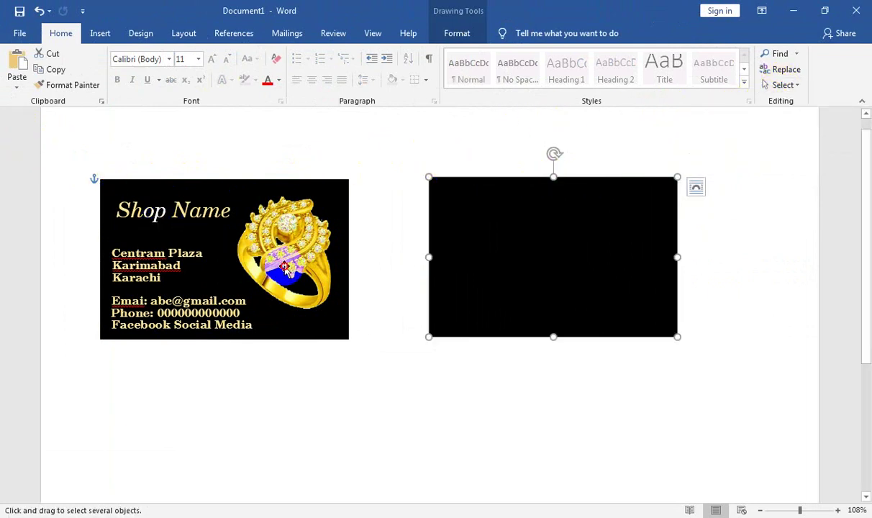
left_click_drag(331, 174, 333, 173)
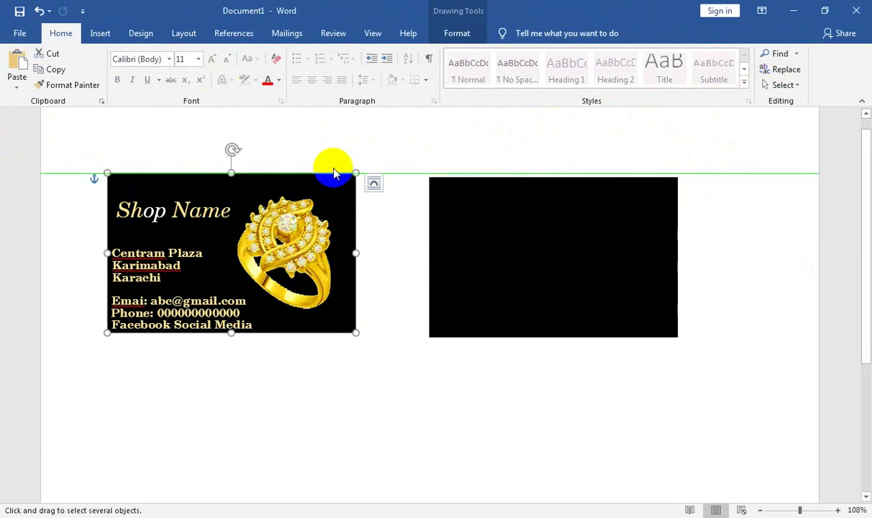
key("ctrl+z")
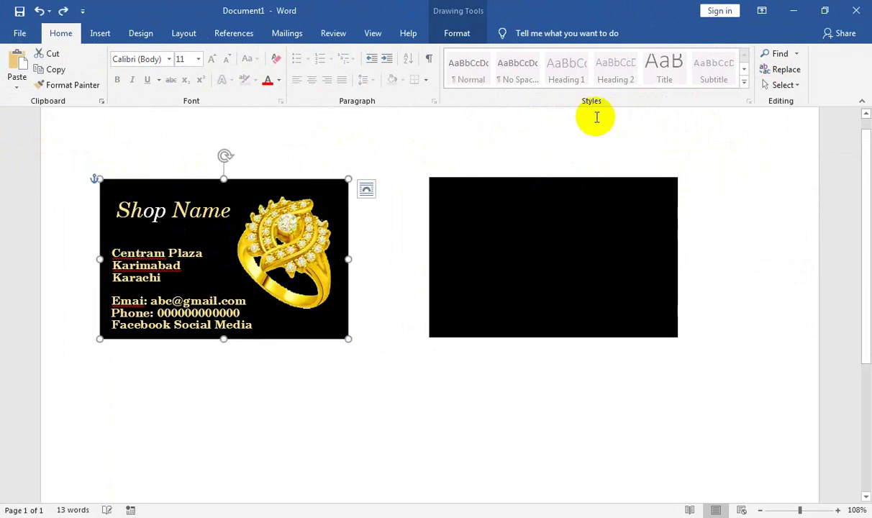
Step: Marquee-select every object on the front card and group them into one object
left_click(780, 85)
left_click(701, 119)
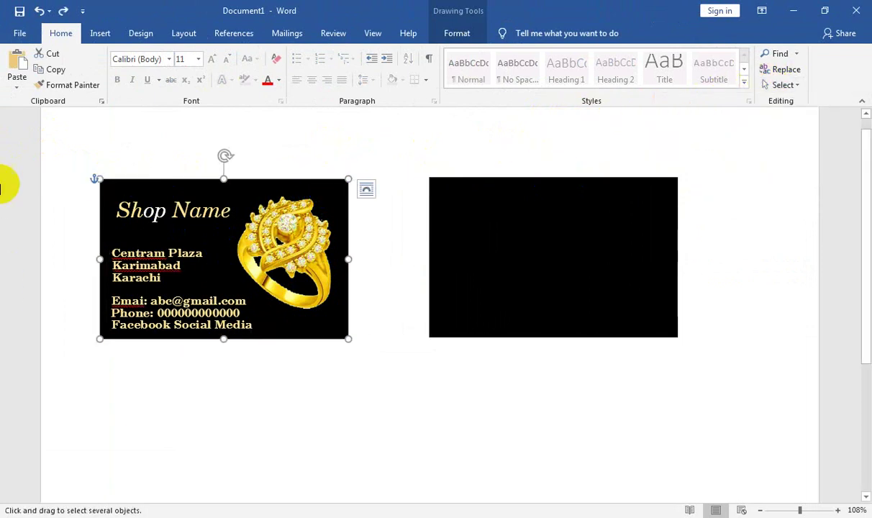
left_click_drag(68, 150, 387, 362)
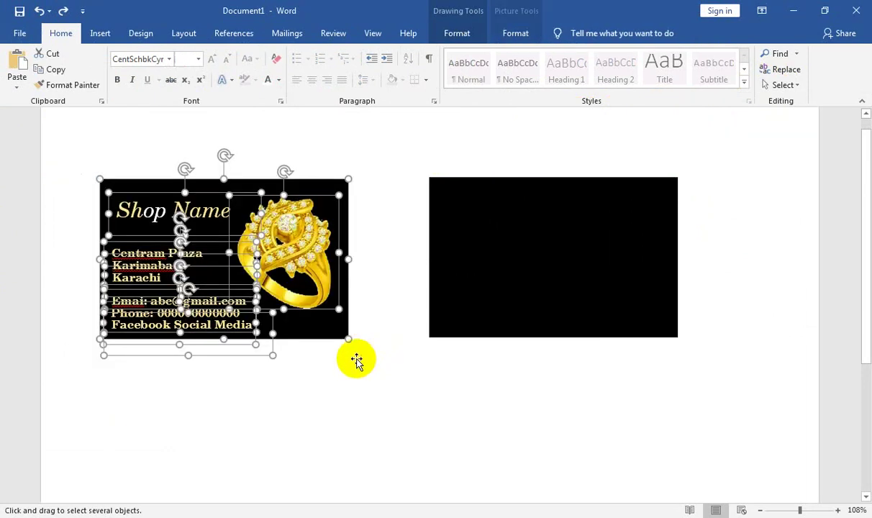
right_click(346, 305)
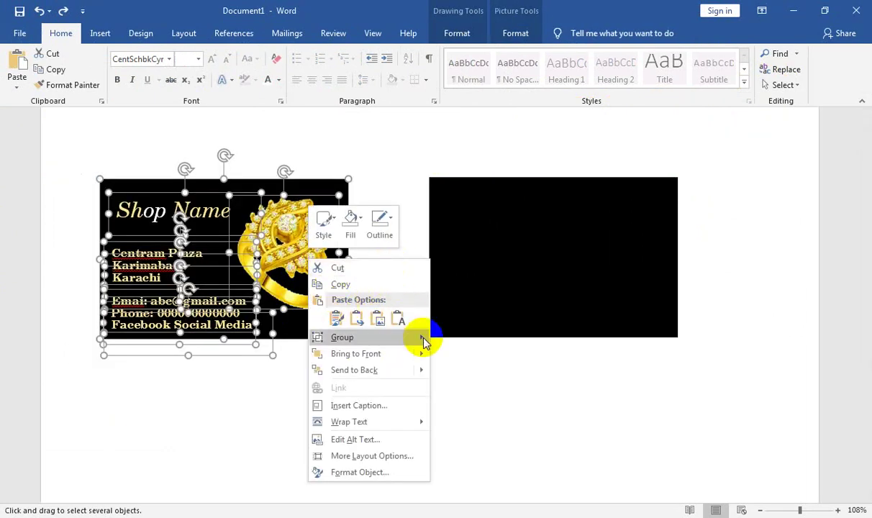
mouse_move(423, 337)
left_click(462, 265)
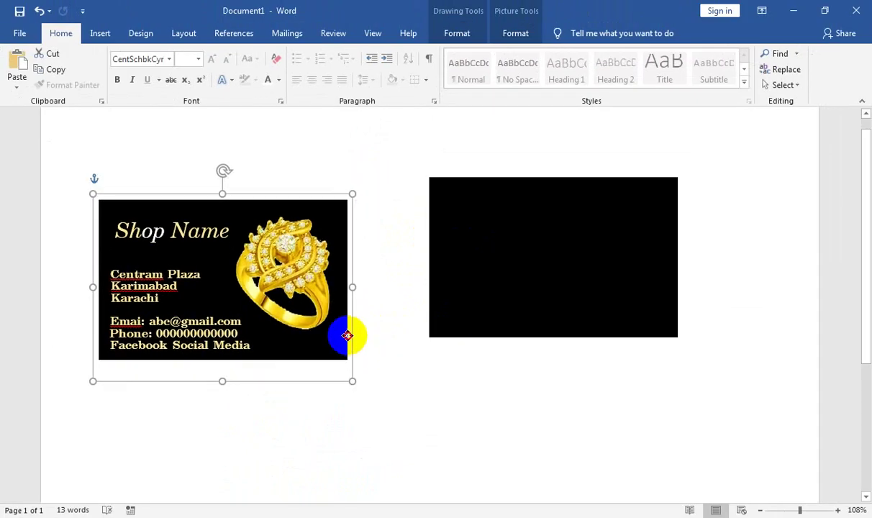
Step: Drag and Ctrl+Down-nudge the grouped front card until its top aligns with the black back card
left_click_drag(350, 347, 333, 317)
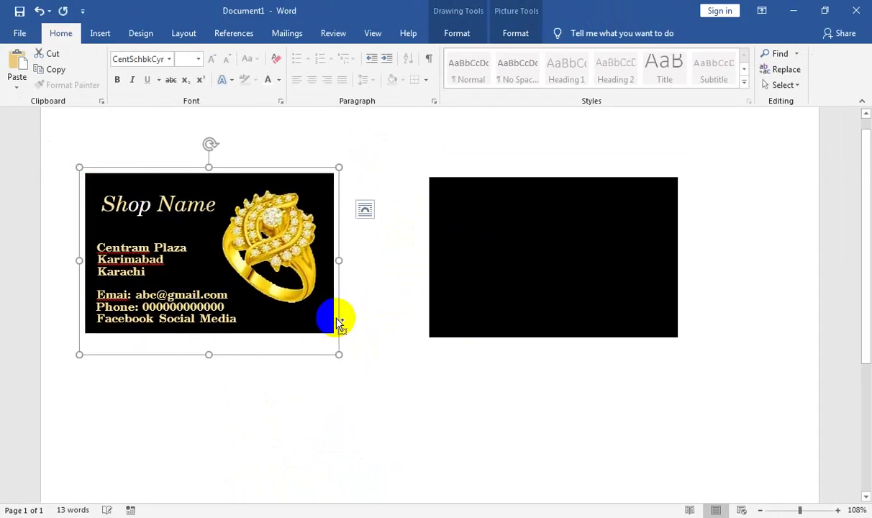
left_click_drag(336, 319, 350, 345)
left_click(365, 271)
left_click(342, 278)
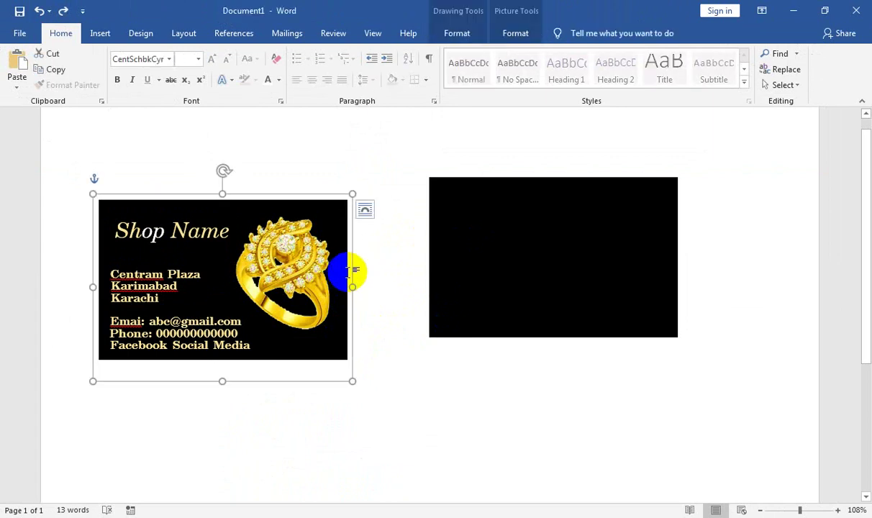
mouse_move(350, 257)
left_mouse_down()
mouse_move(369, 232)
mouse_move(361, 227)
left_mouse_up()
key("ctrl+Down")
key("ctrl+Down")
key("ctrl+Down")
key("ctrl+Down")
key("ctrl+Down")
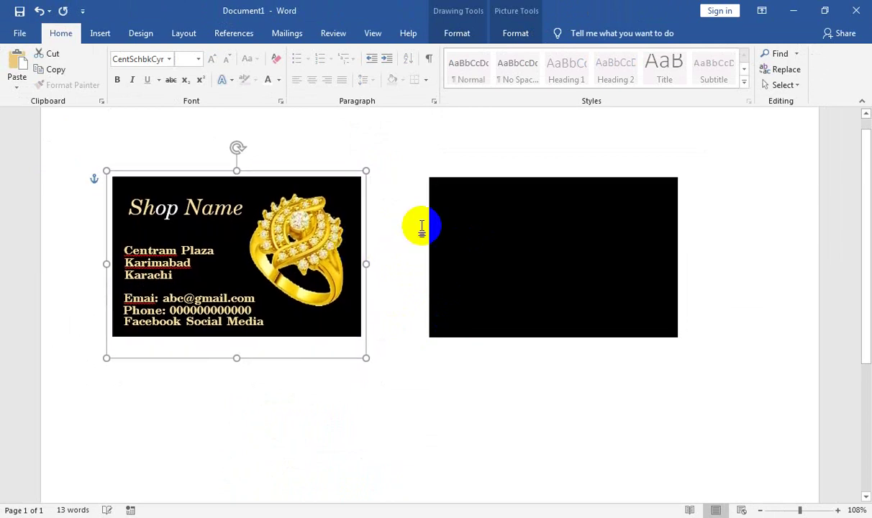
key("ctrl+Down")
left_click(504, 253)
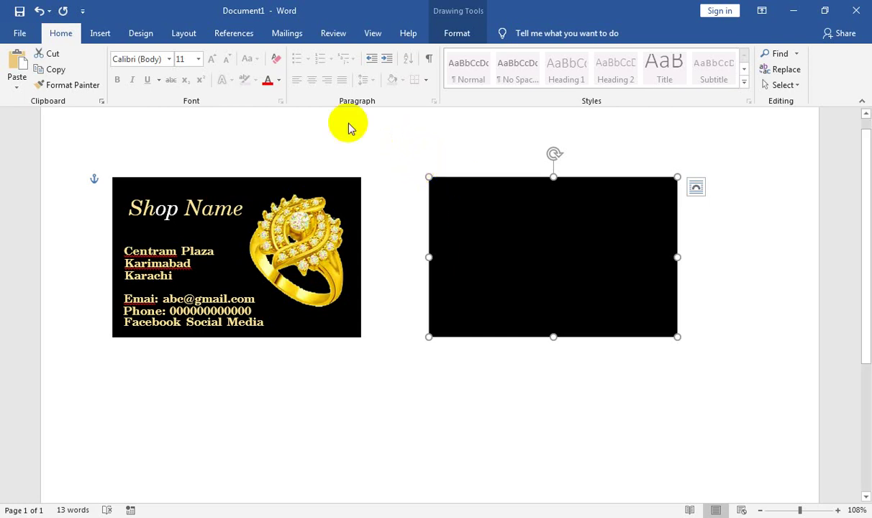
Step: Draw a text box across the top of the black back card
left_click(87, 36)
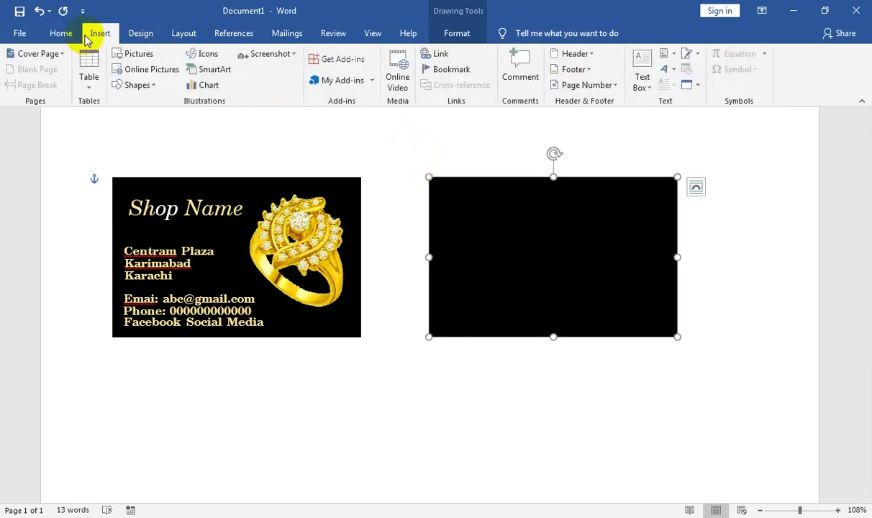
left_click(144, 85)
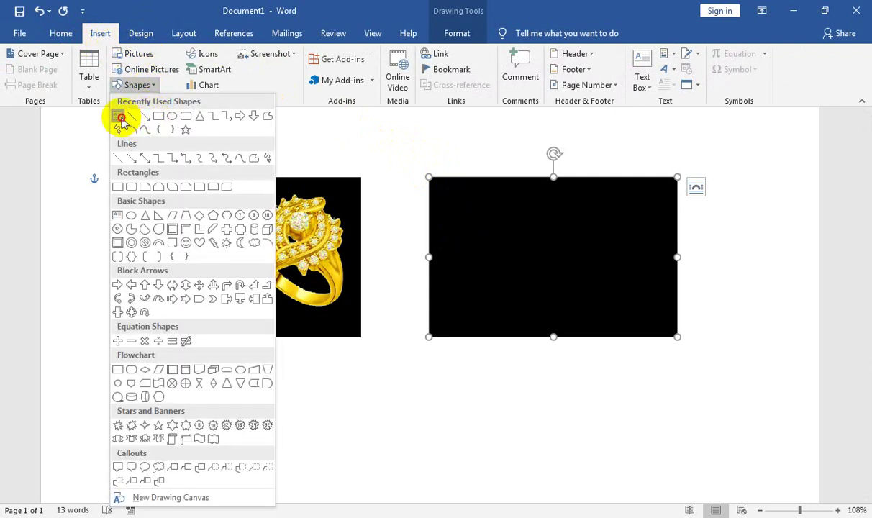
left_click(118, 116)
left_click_drag(438, 180, 672, 208)
type("Name:")
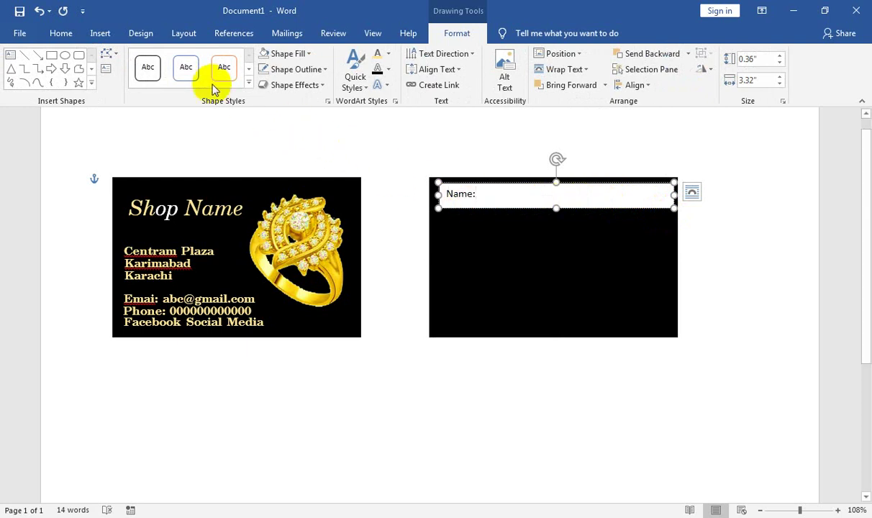
Step: Give the 'Name:' label a light text colour
double_click(475, 195)
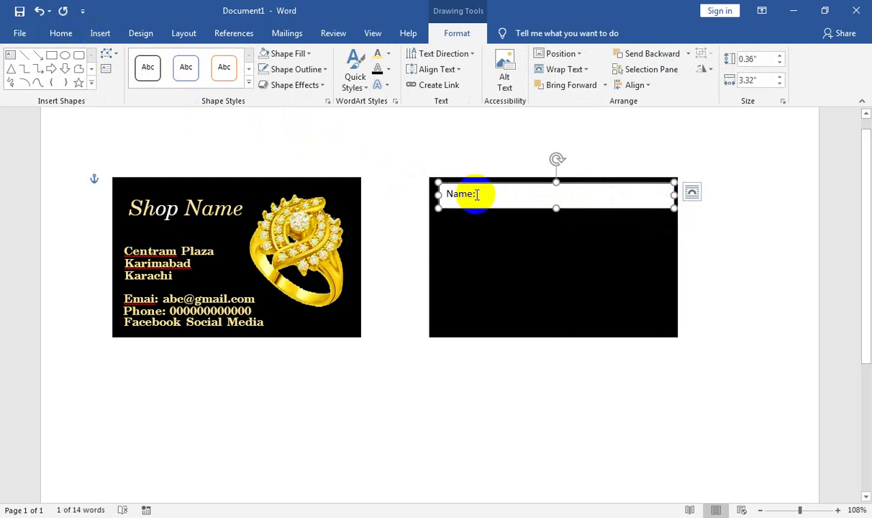
left_click_drag(476, 194, 437, 193)
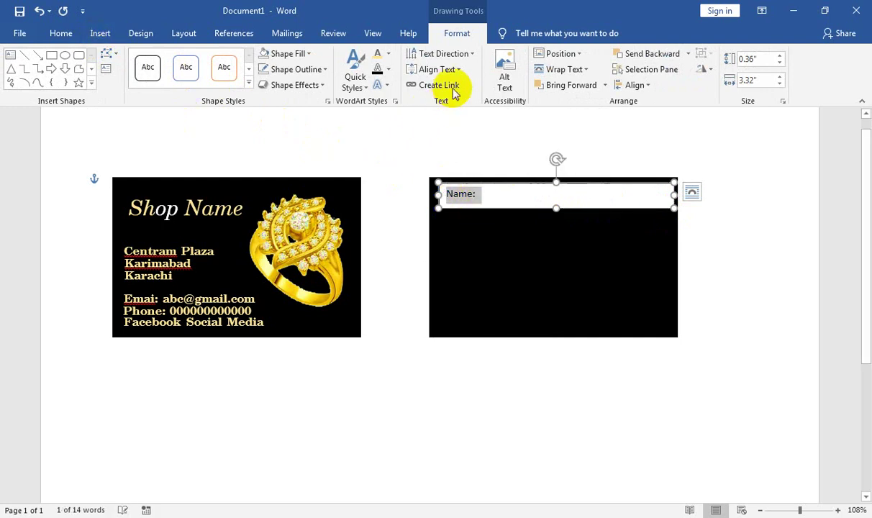
left_click(387, 54)
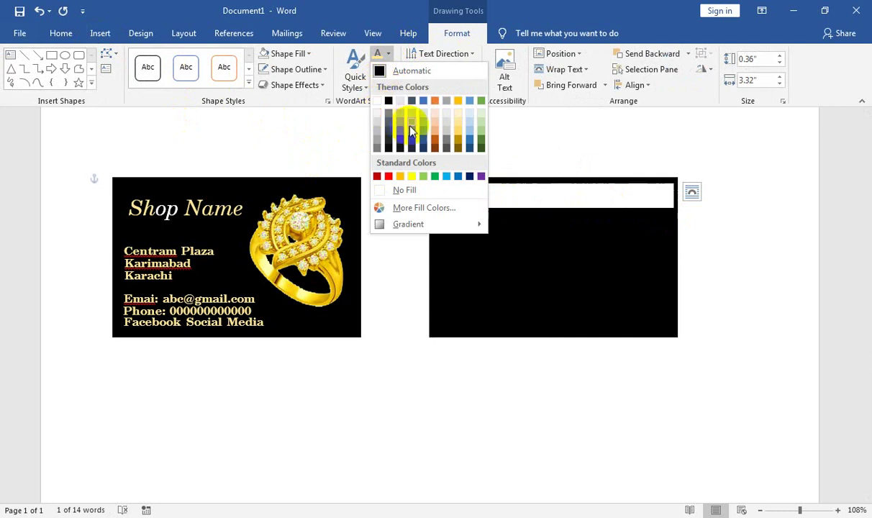
left_click(457, 118)
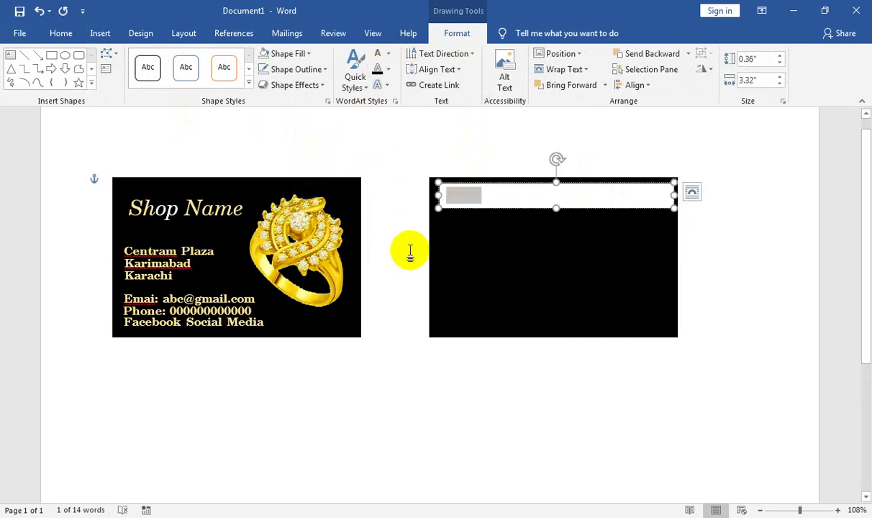
Step: Set the text box to No Fill and No Outline
left_click(492, 209)
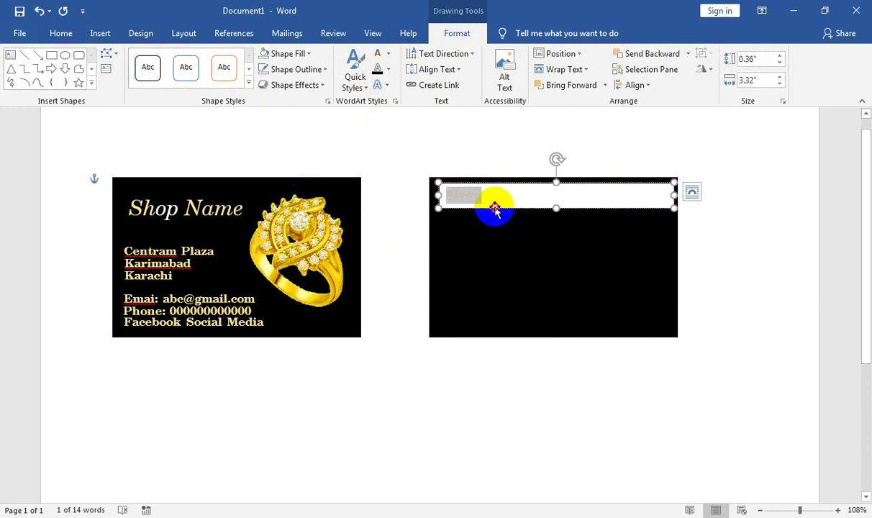
left_click(298, 53)
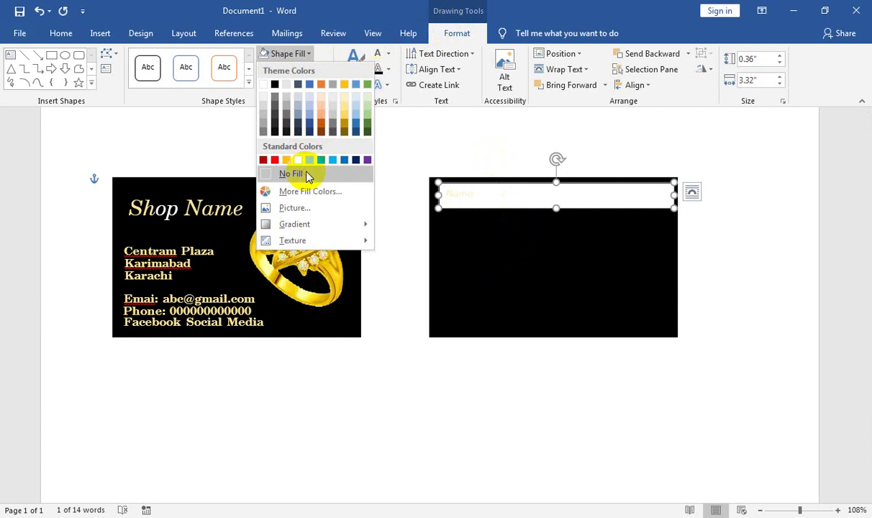
left_click(302, 175)
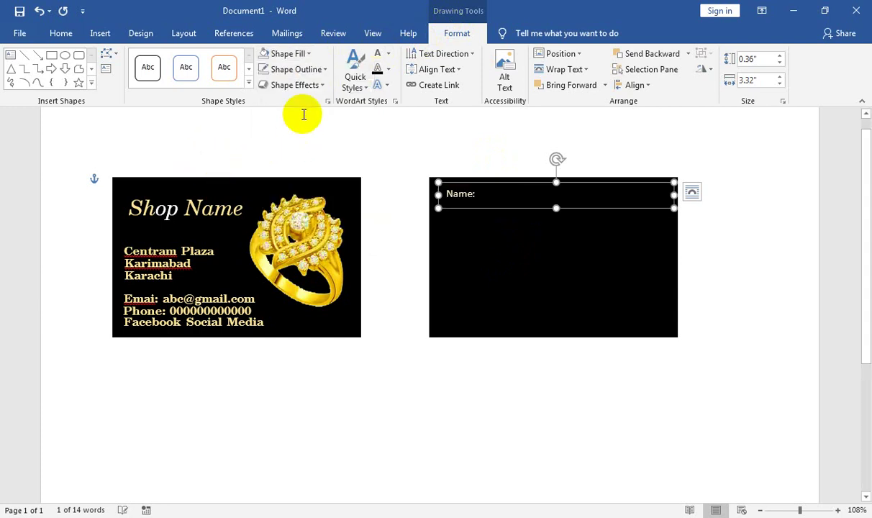
left_click(306, 69)
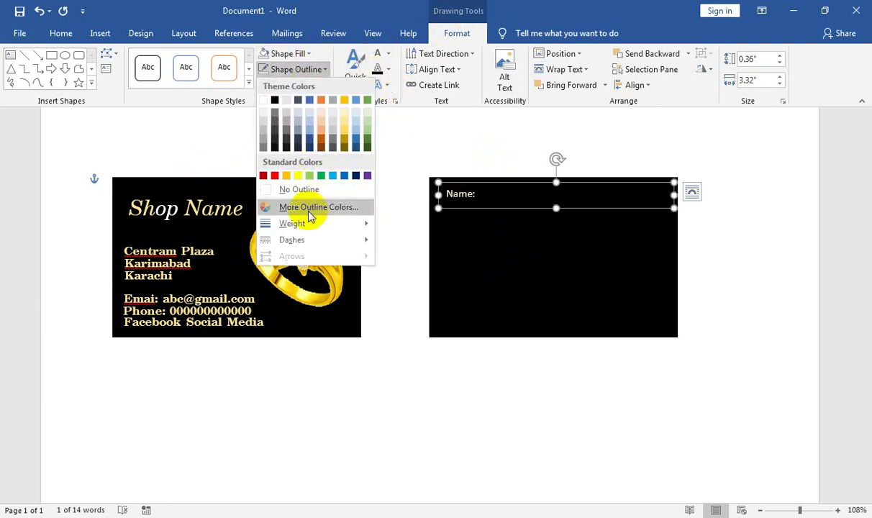
left_click(316, 190)
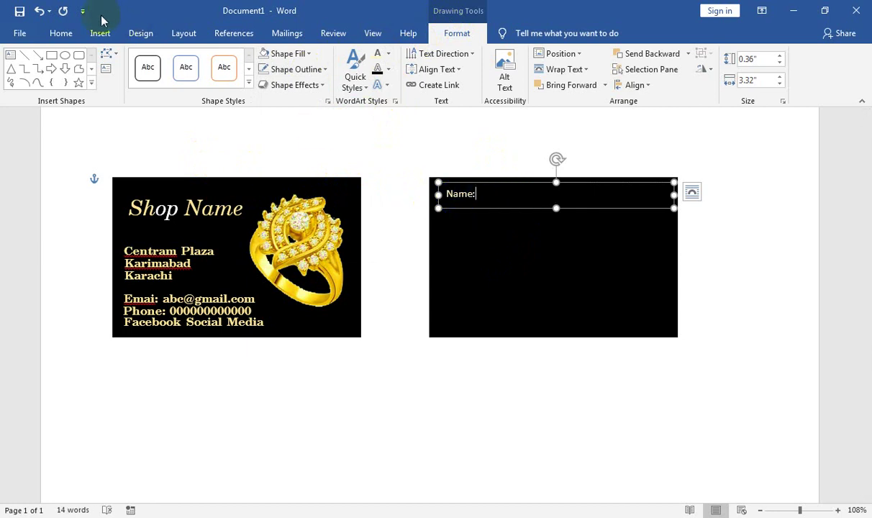
left_click(29, 61)
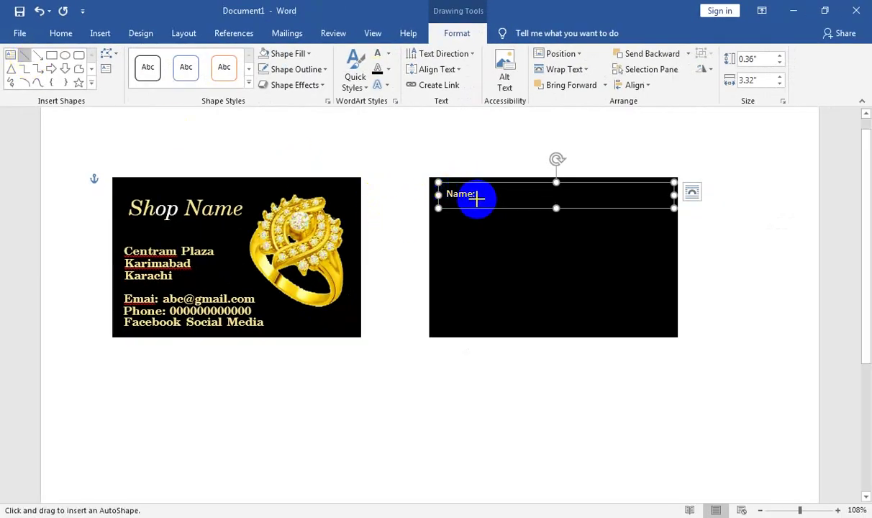
Step: Draw a white 2¼ pt line after 'Name:' and put the cursor there to add 'Date:'
left_click_drag(477, 199, 590, 192)
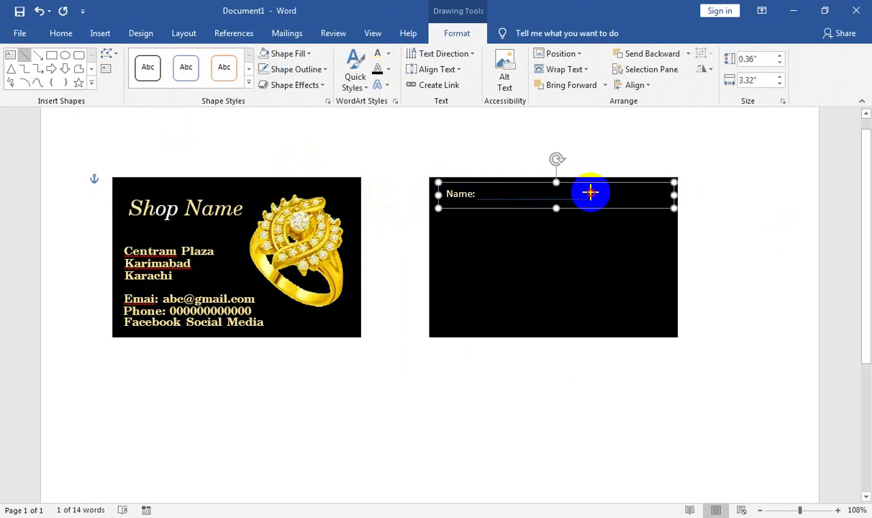
mouse_move(590, 192)
left_mouse_down()
mouse_move(604, 195)
mouse_move(560, 199)
left_mouse_up()
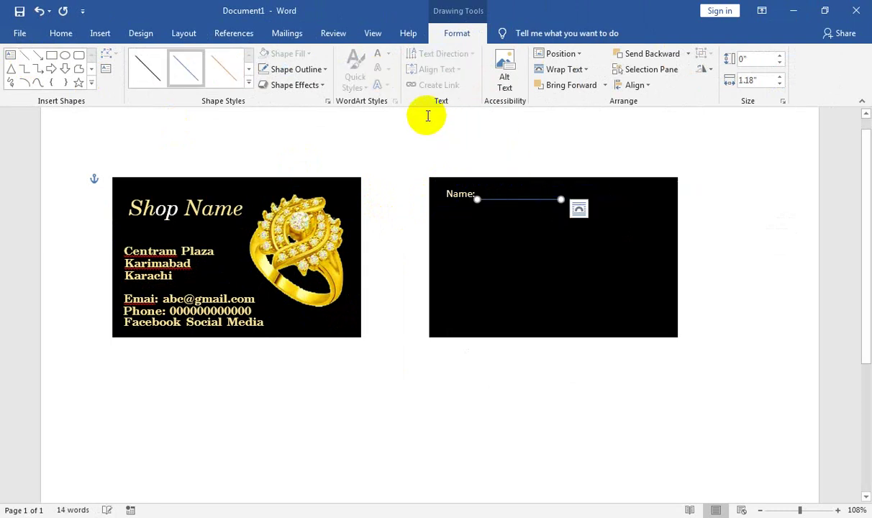
left_click(296, 69)
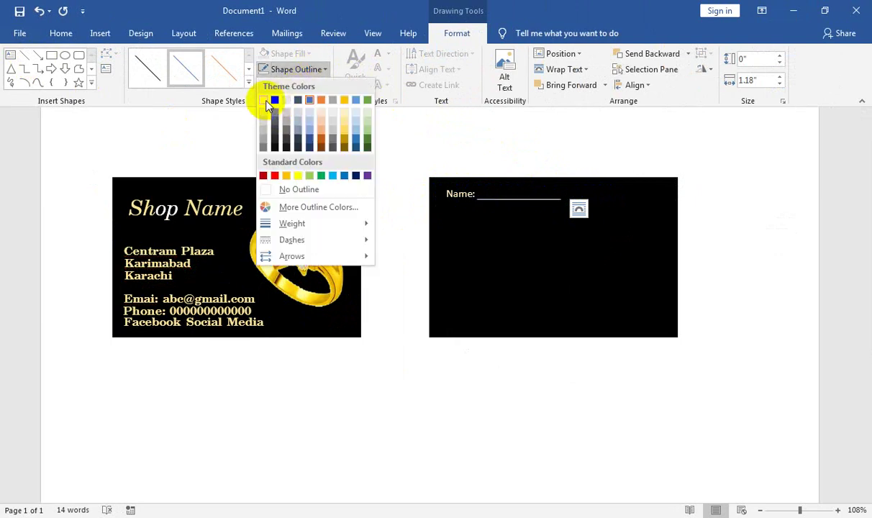
left_click(264, 100)
left_click(302, 69)
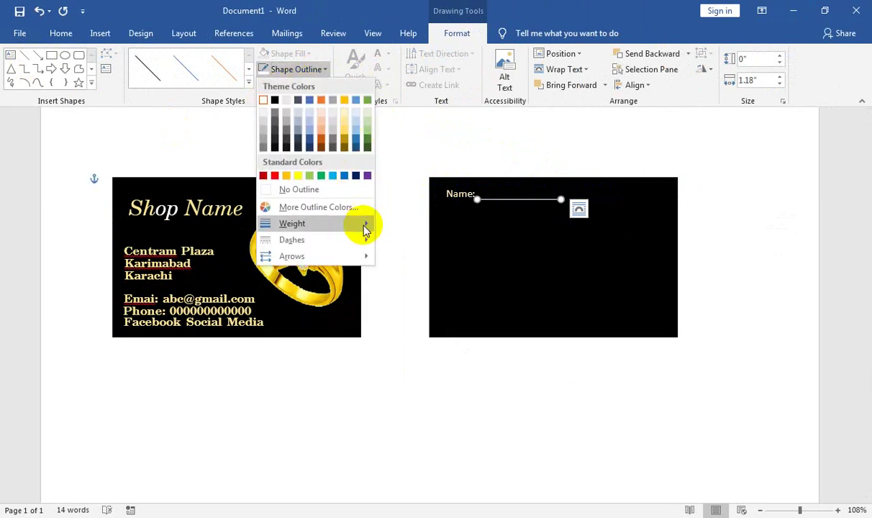
mouse_move(366, 229)
left_click(415, 296)
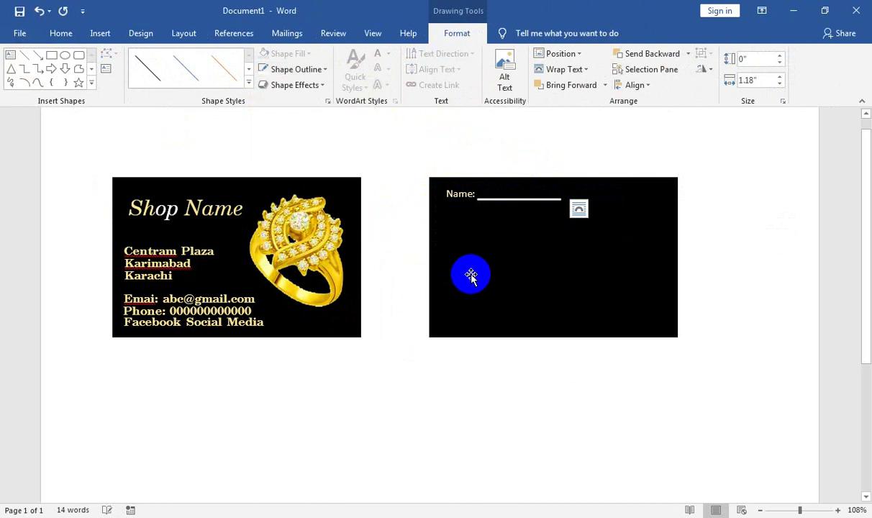
left_click(560, 199)
left_click(573, 194)
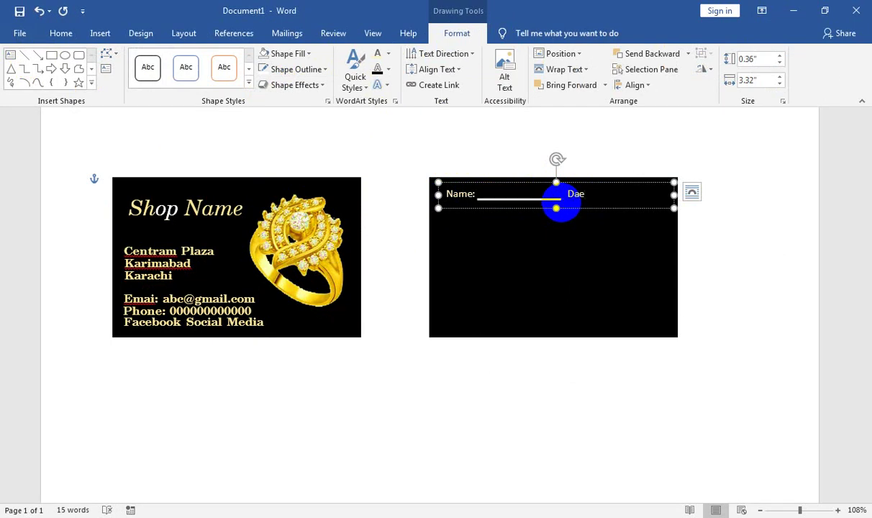
Step: Copy the white Name line to sit after 'Date:', undoing an accidental duplicate first
left_click(547, 200)
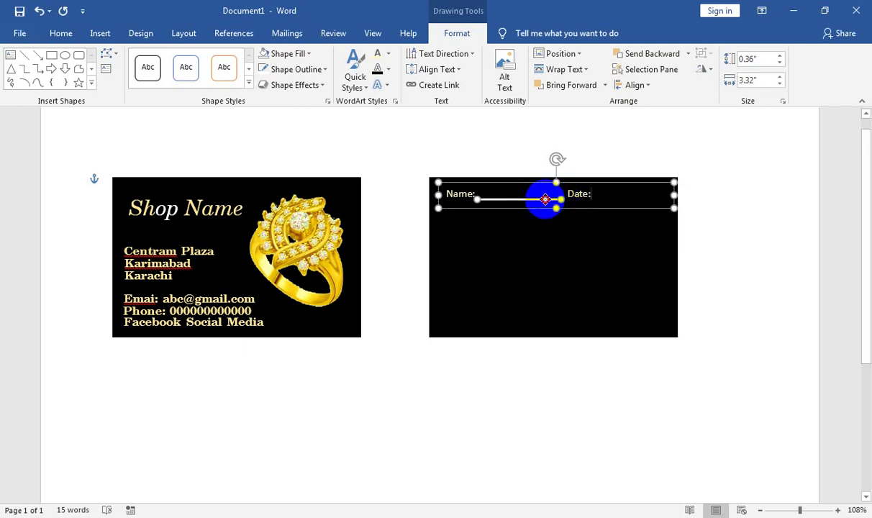
left_click_drag(550, 204, 613, 204)
key("ctrl+z")
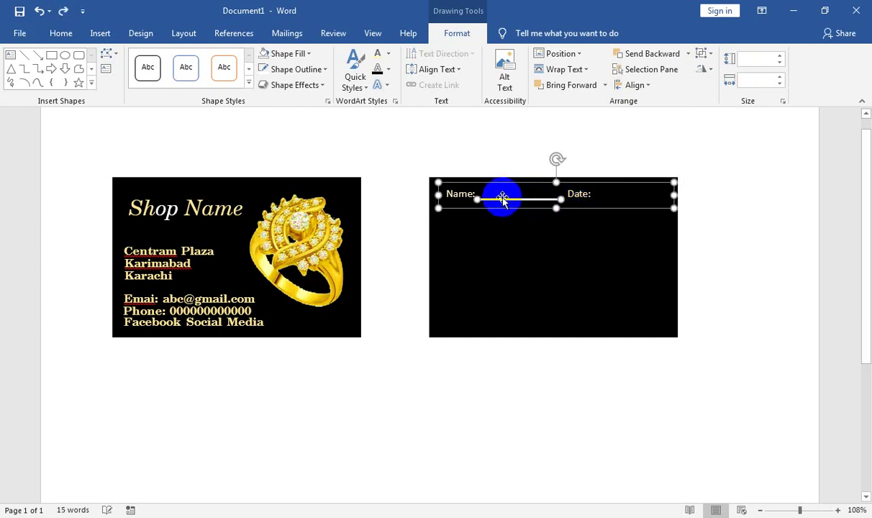
key("Escape")
left_click_drag(530, 199, 623, 203)
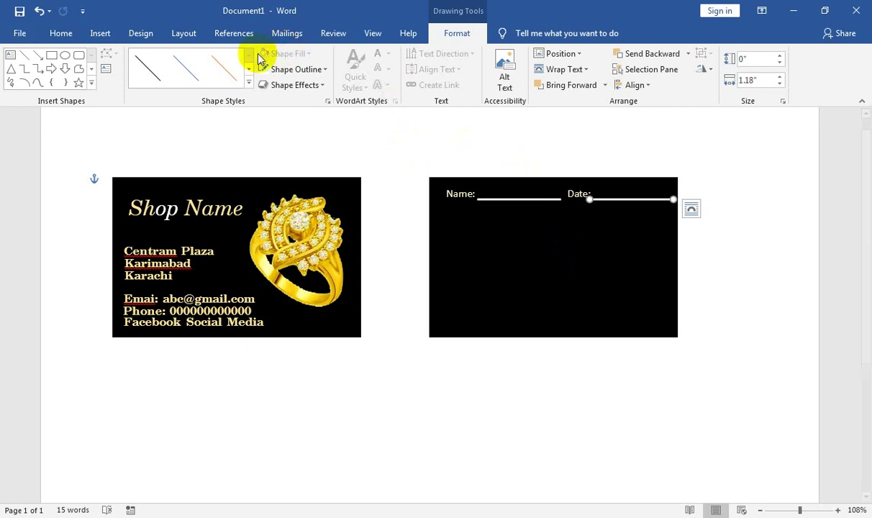
Step: Draw a new text box over the lower black card and widen it slightly to the left
left_click(10, 56)
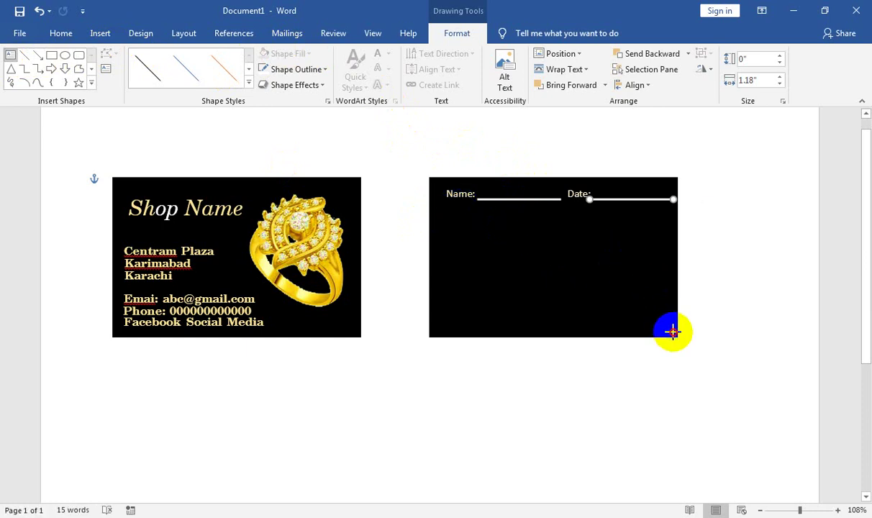
left_click_drag(661, 310, 673, 332)
mouse_move(441, 267)
left_mouse_down()
mouse_move(433, 268)
mouse_move(445, 268)
left_mouse_up()
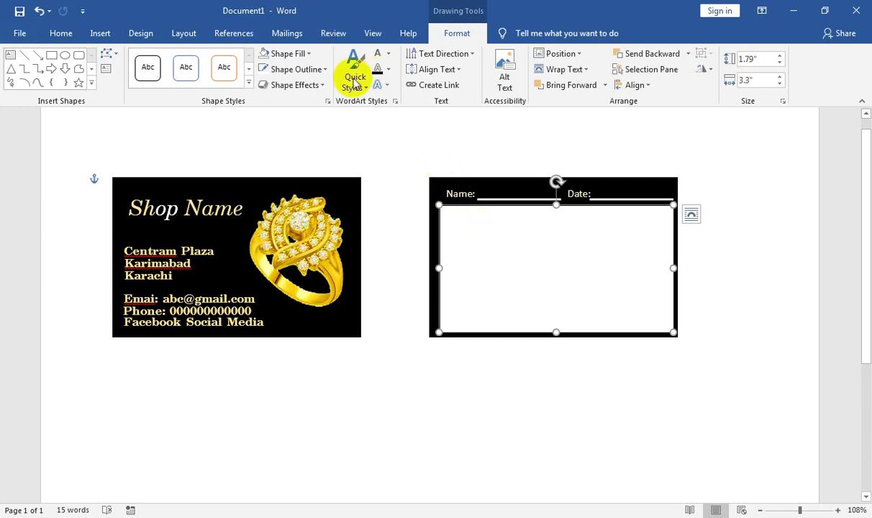
left_click(95, 36)
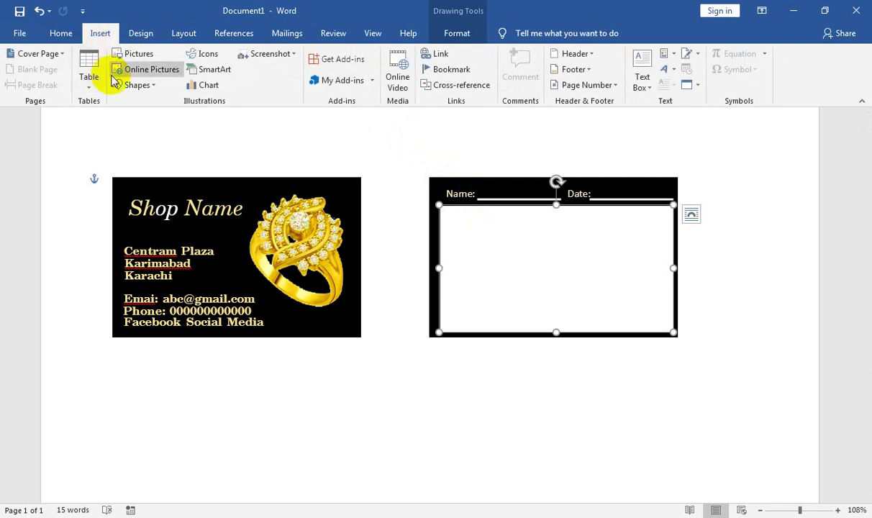
Step: Insert a 4-column, 3-row table in the white box and make the middle row tall
left_click(89, 70)
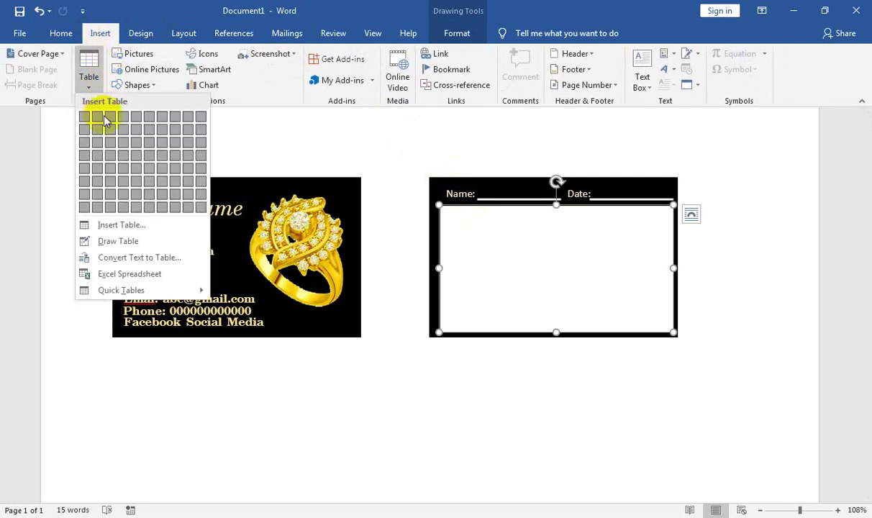
left_click(475, 230)
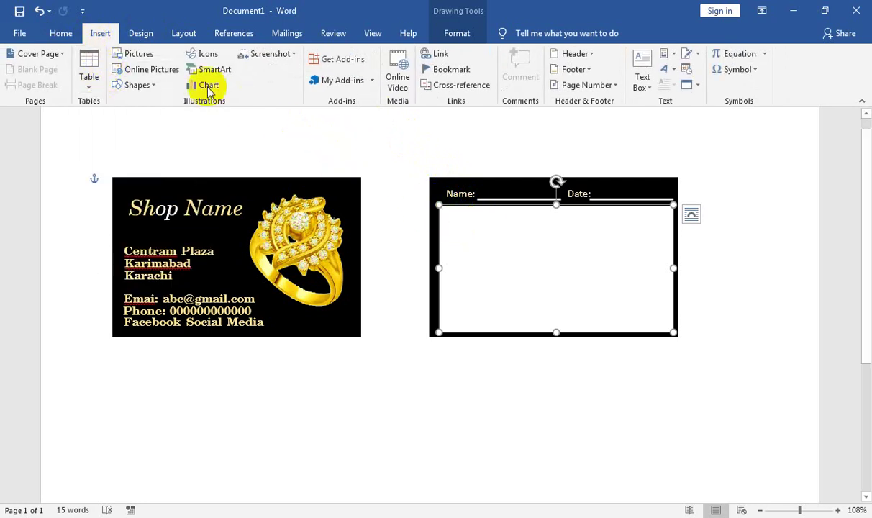
left_click(92, 89)
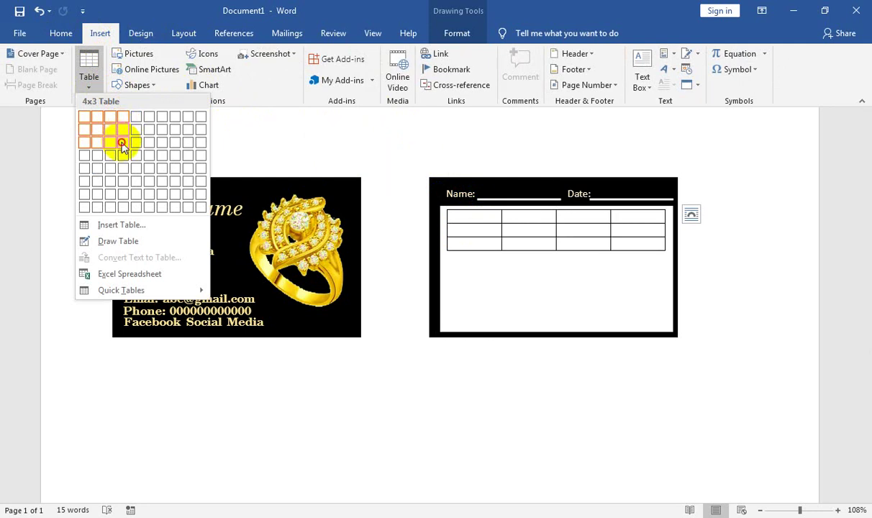
left_click(122, 146)
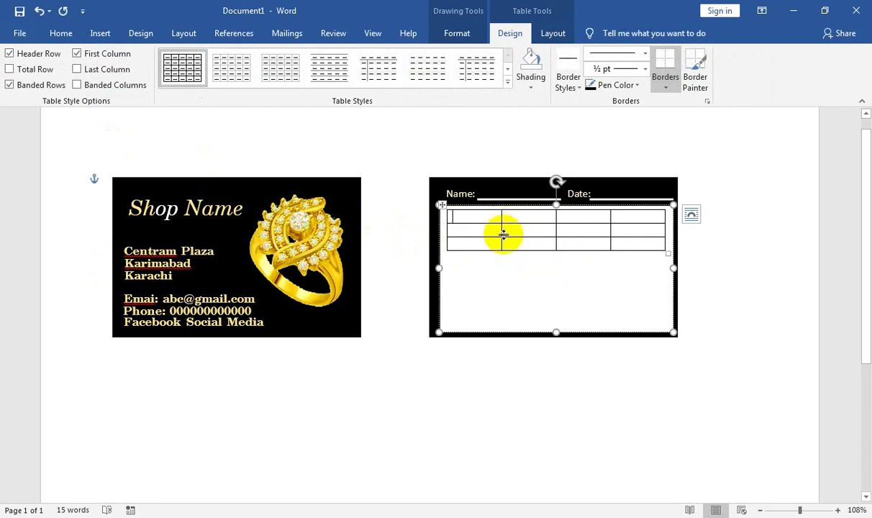
left_click_drag(507, 238, 512, 311)
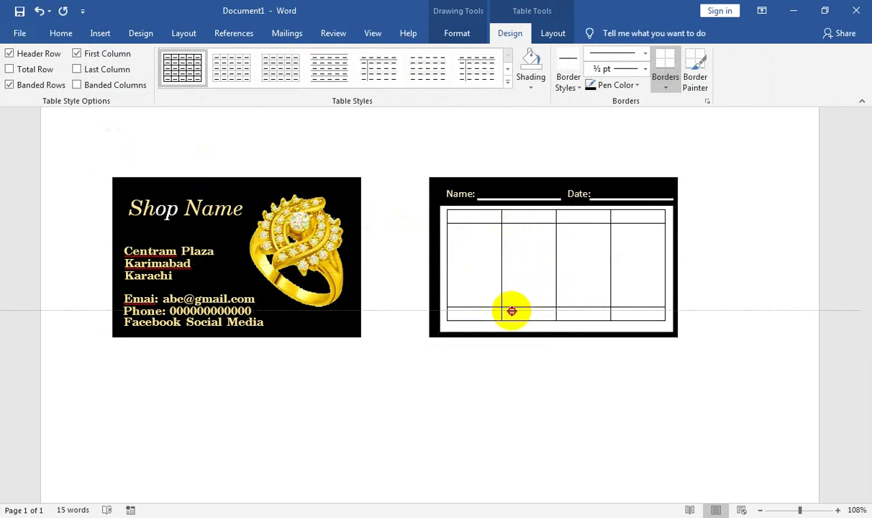
left_click_drag(511, 310, 513, 305)
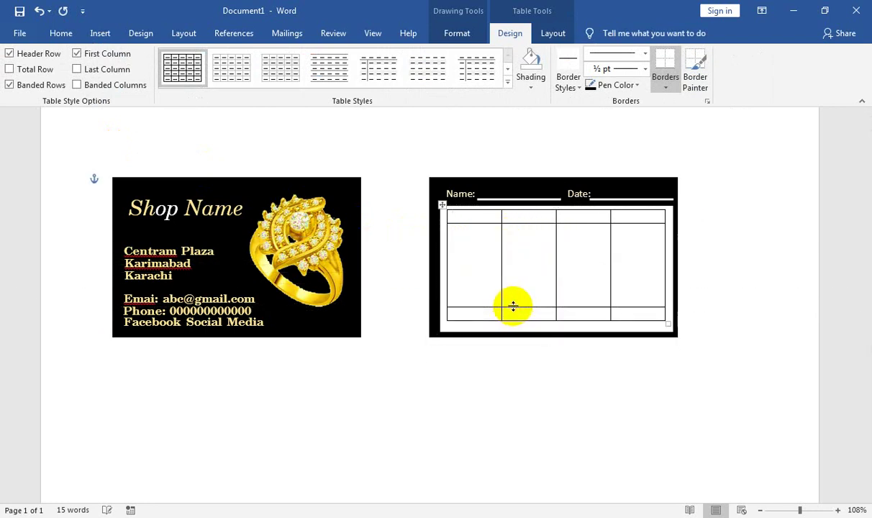
Step: Paint the table's top border in a chosen border colour, then return to the first header cell
left_click(443, 206)
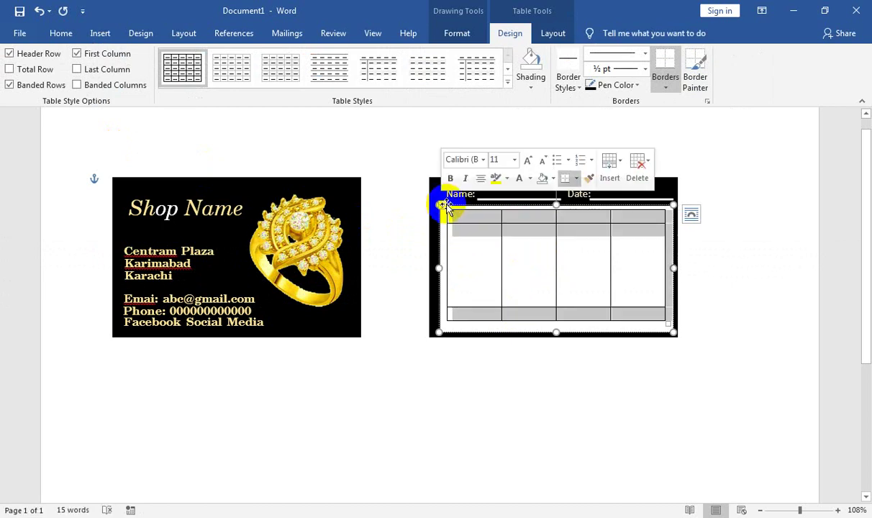
left_click(635, 88)
left_click(593, 134)
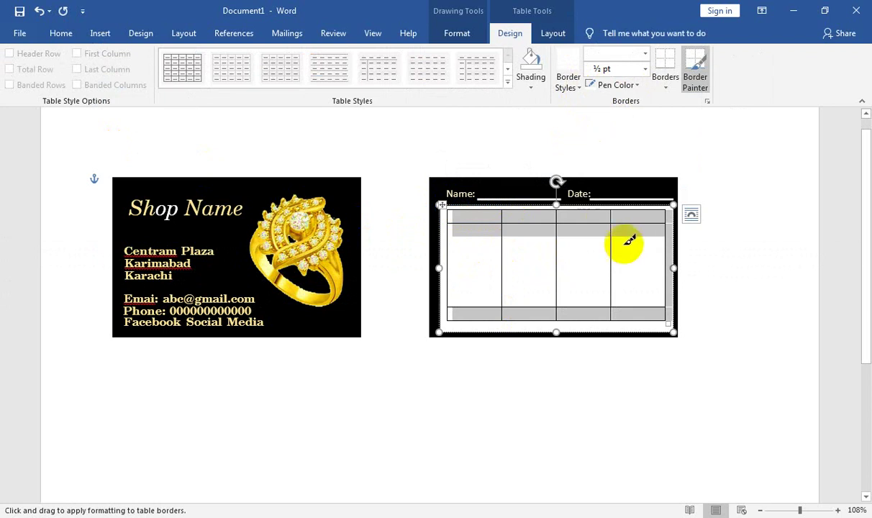
left_click(464, 209)
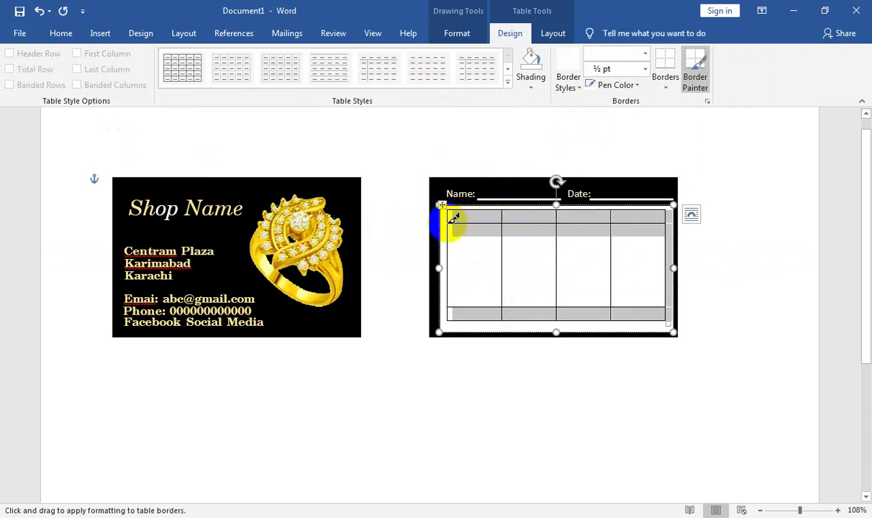
left_click(448, 195)
left_click(512, 224)
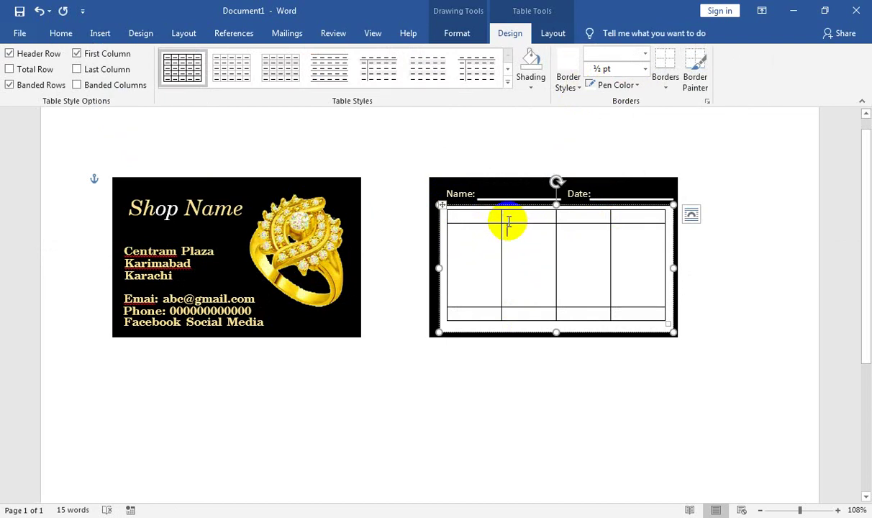
left_click(464, 217)
Step: Type the headings QTY, PARTICULAR, RATE and AMOUNT in the header cells
type("QTY")
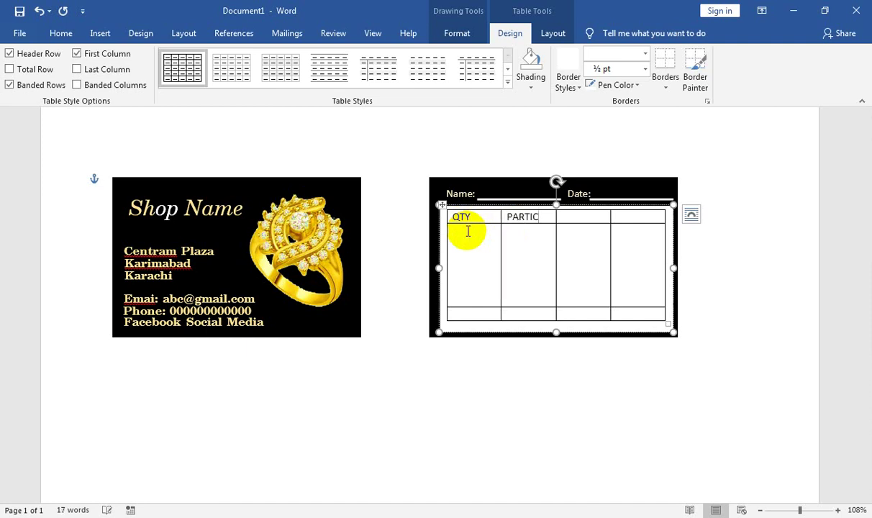
type("AR")
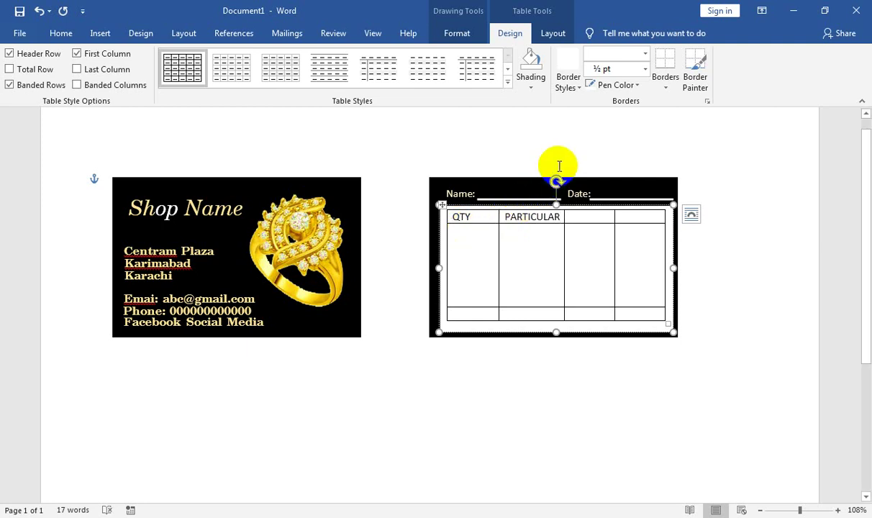
mouse_move(629, 206)
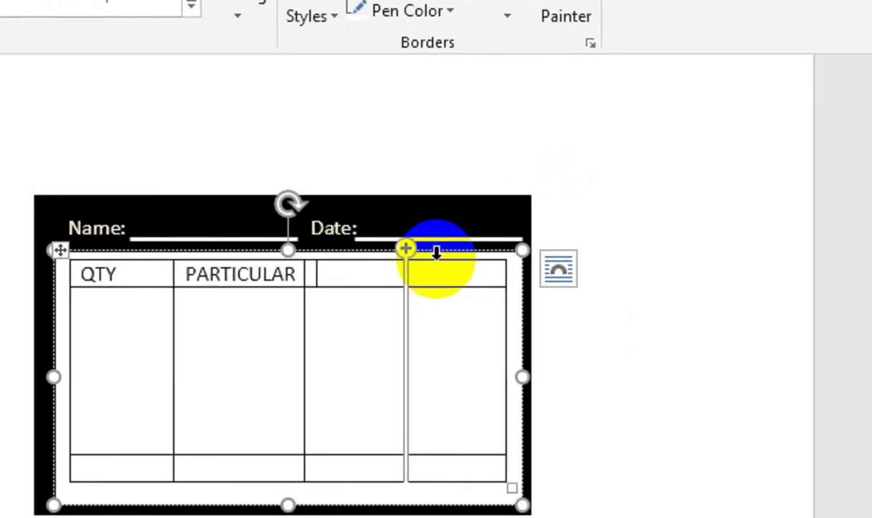
type("RATE")
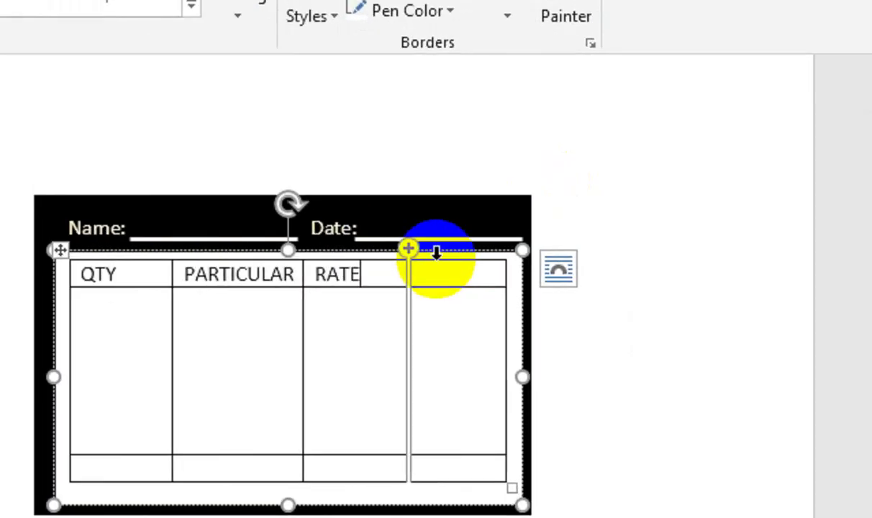
type("AMOUNT")
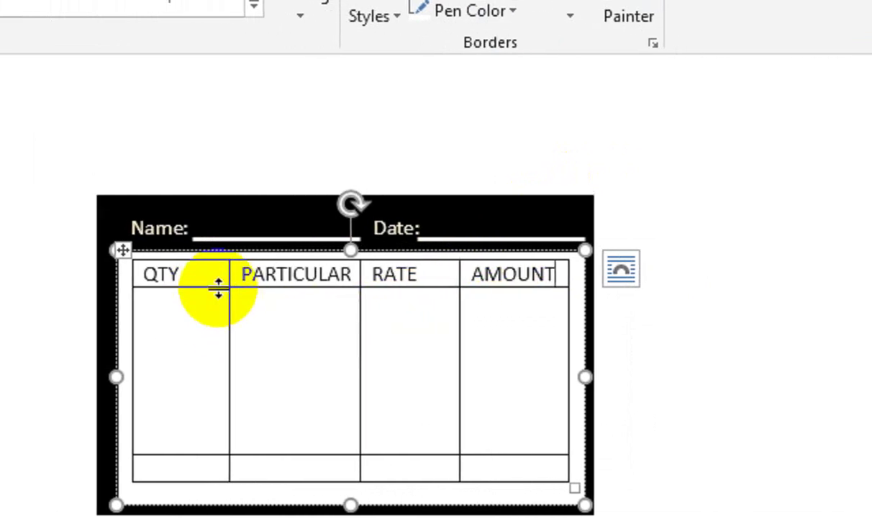
Step: Make the header row slightly taller and centre the headings in their cells
mouse_move(218, 288)
left_mouse_down()
mouse_move(217, 295)
mouse_move(541, 274)
left_mouse_up()
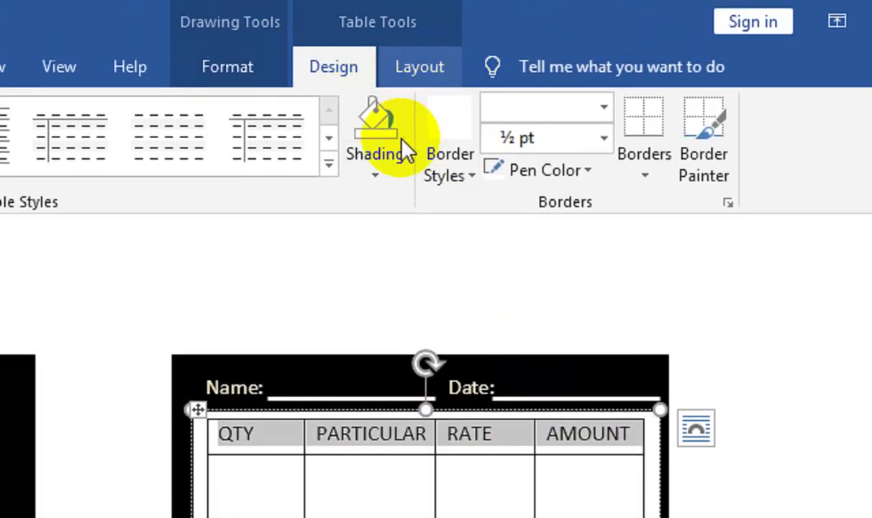
left_click(419, 10)
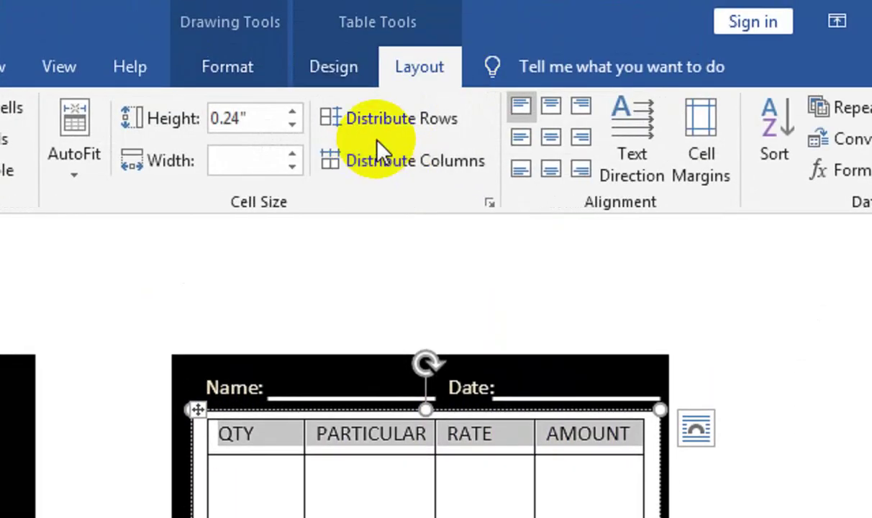
left_click(551, 137)
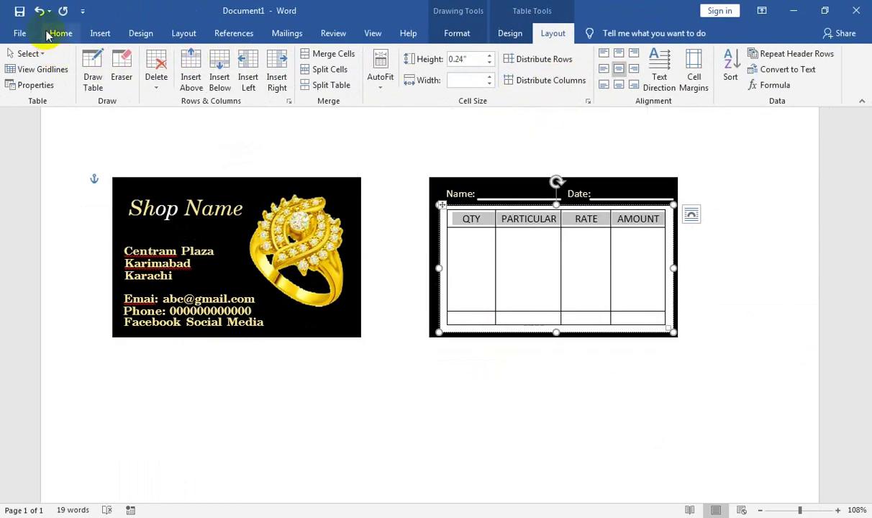
left_click(19, 35)
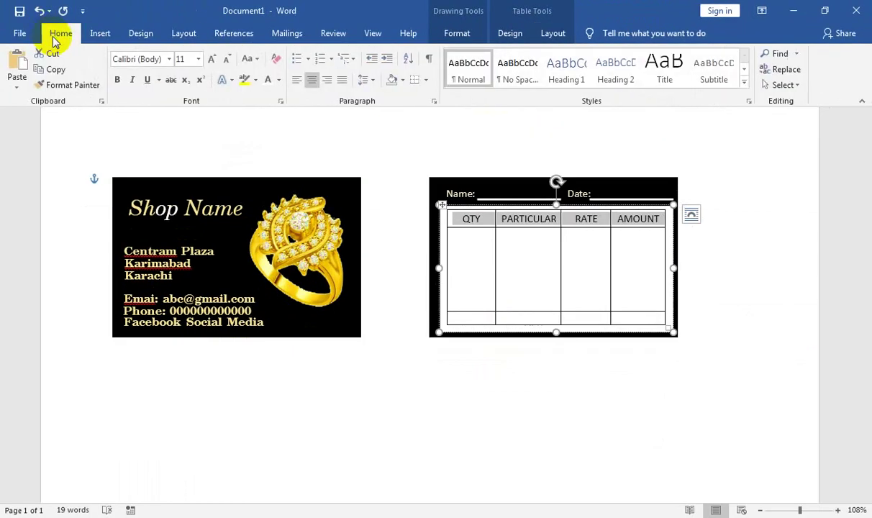
Step: Bold the header row and drag the last and middle row borders up to shorten them
left_click(117, 80)
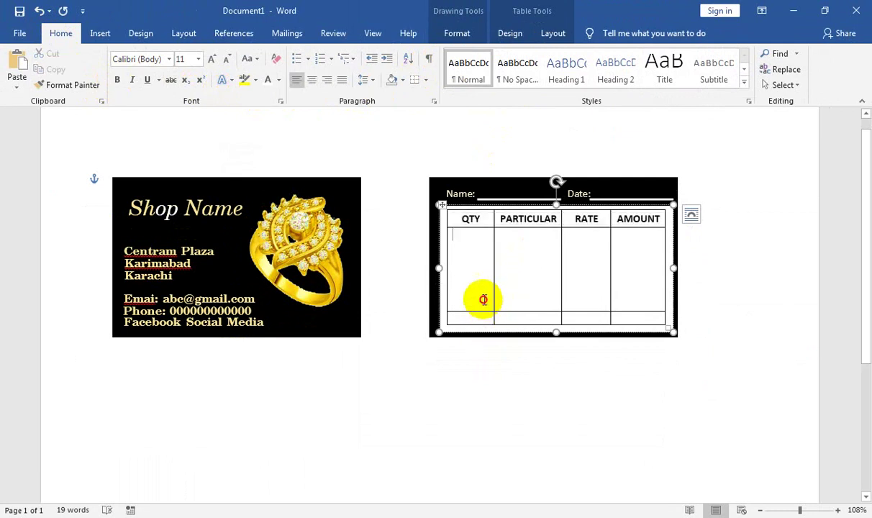
left_click_drag(476, 311, 476, 303)
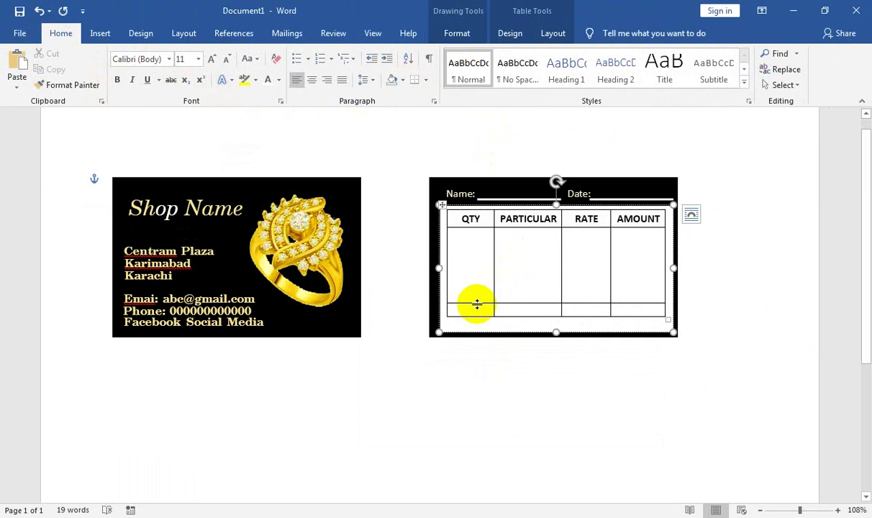
left_click_drag(476, 302, 476, 293)
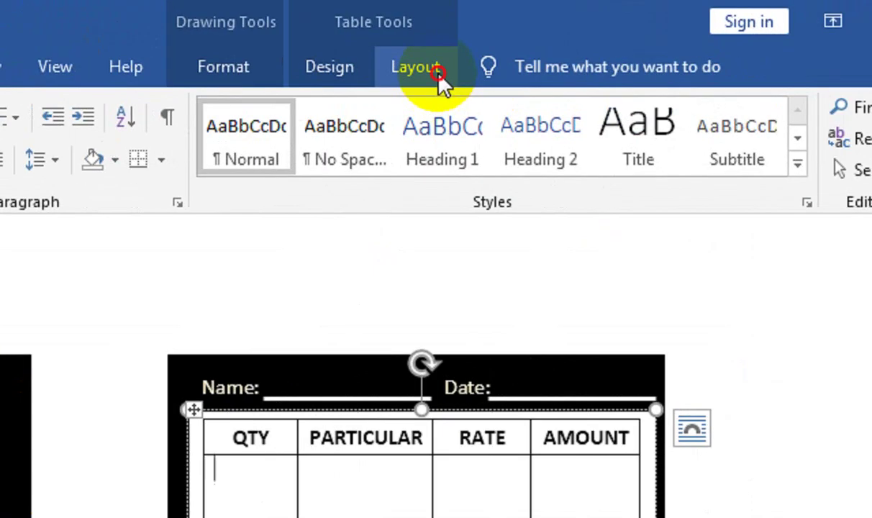
Step: Erase the bottom-row dividers under QTY and PARTICULAR, then type TOTAL under RATE
left_click(438, 74)
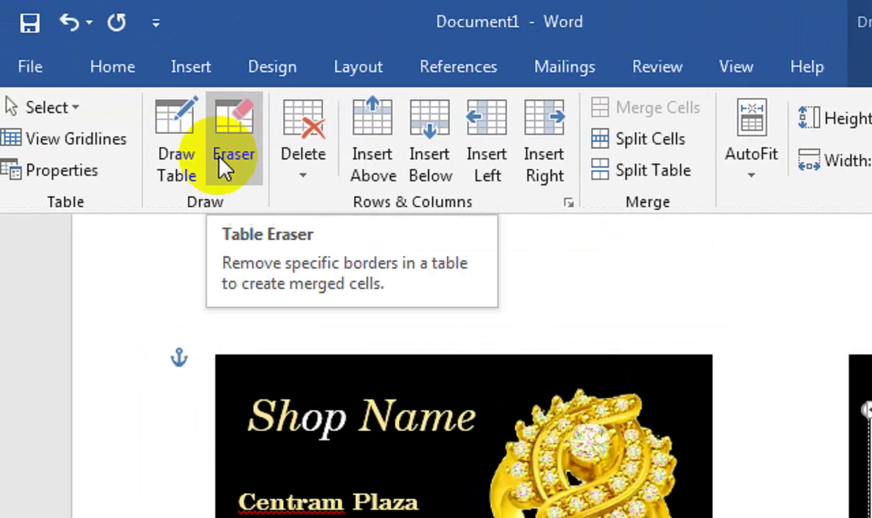
left_click(224, 168)
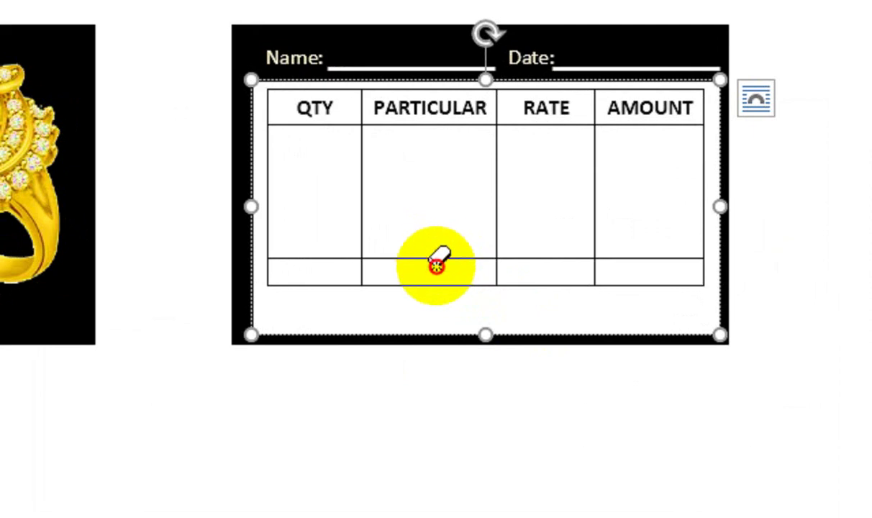
left_click(433, 259)
left_click(305, 255)
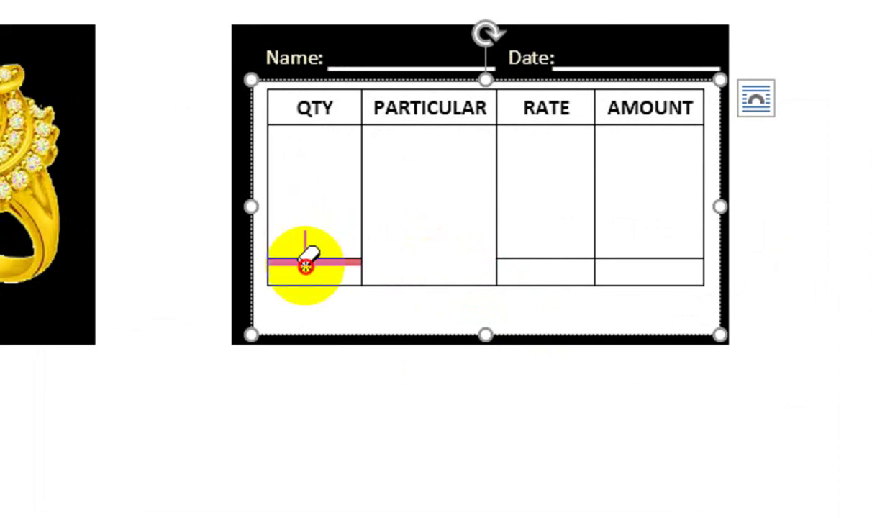
left_click(268, 191)
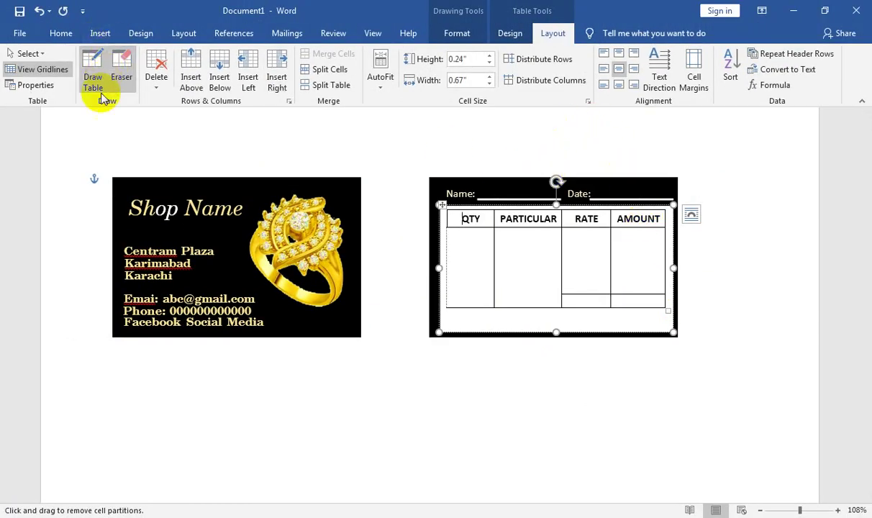
left_click(121, 72)
type("TOTAL")
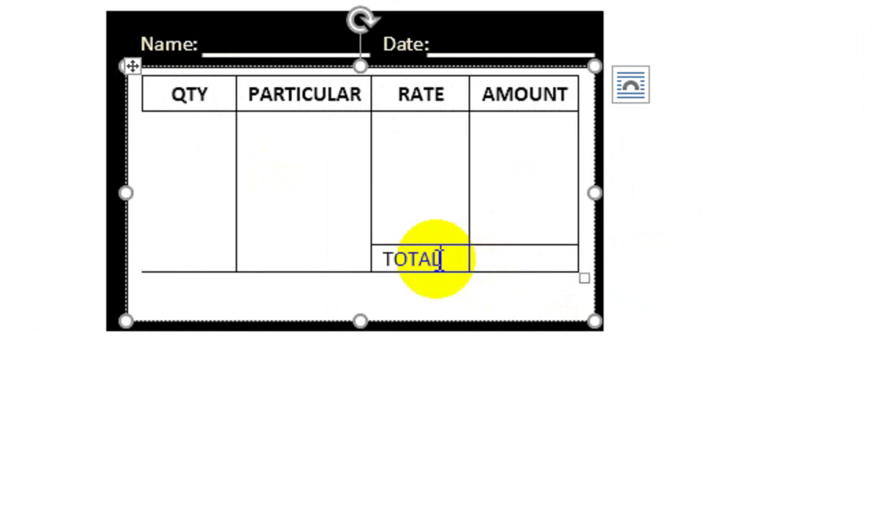
left_click(440, 263)
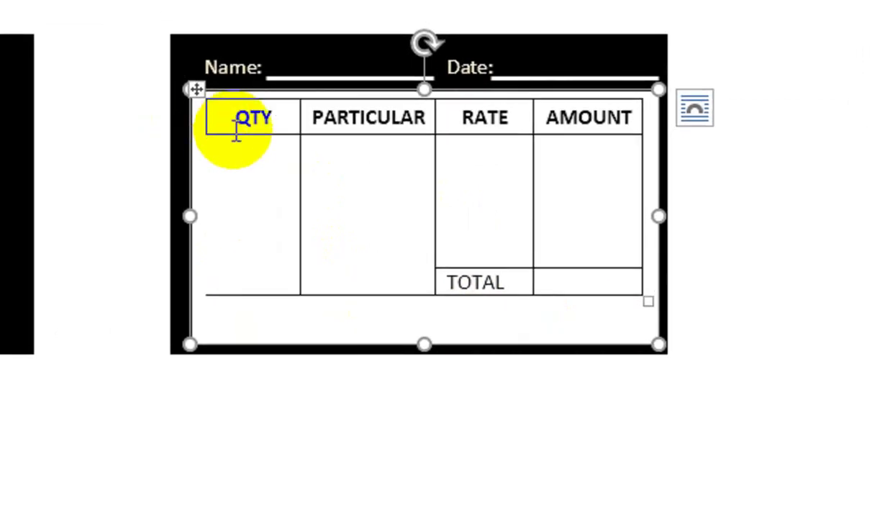
Step: Set the border pen to light cream at 3 pt and paint a line under the header row
left_click(216, 131)
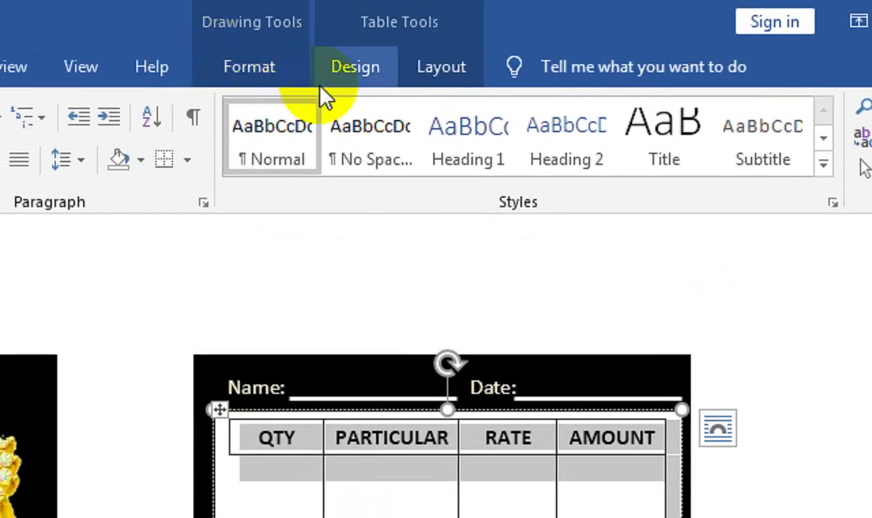
left_click(345, 72)
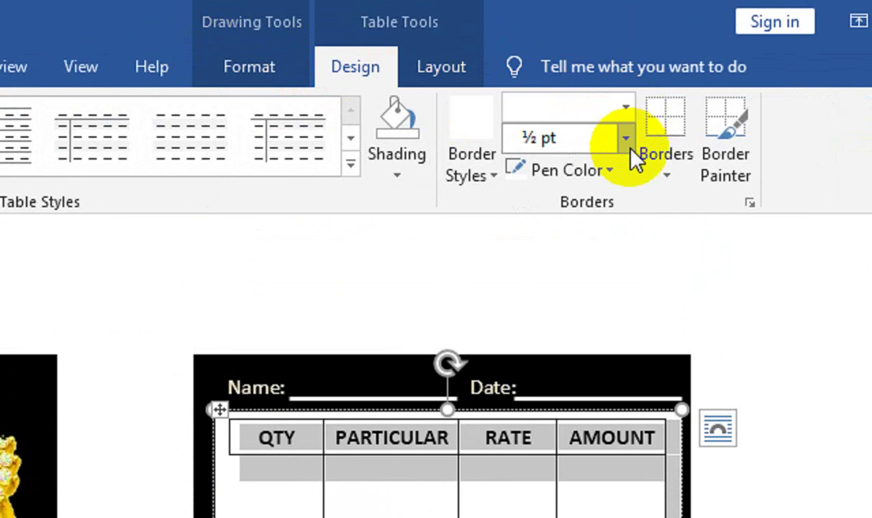
left_click(619, 178)
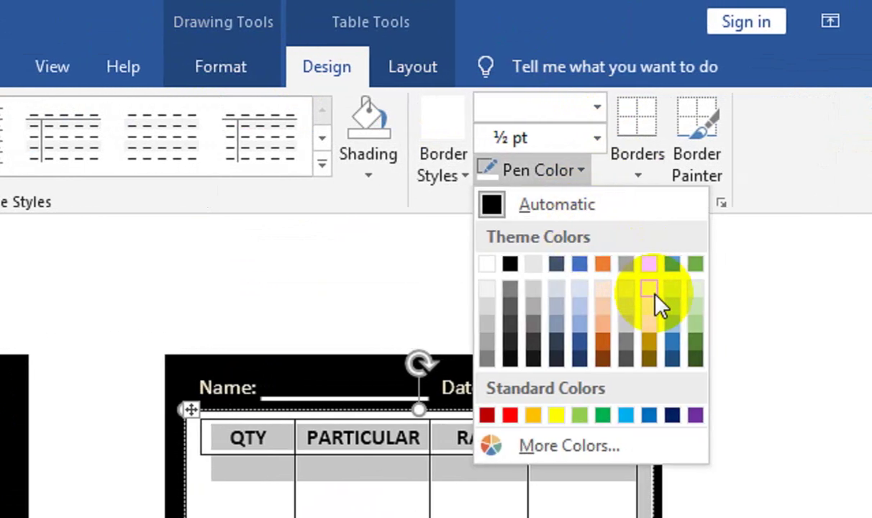
left_click(649, 291)
left_click(596, 138)
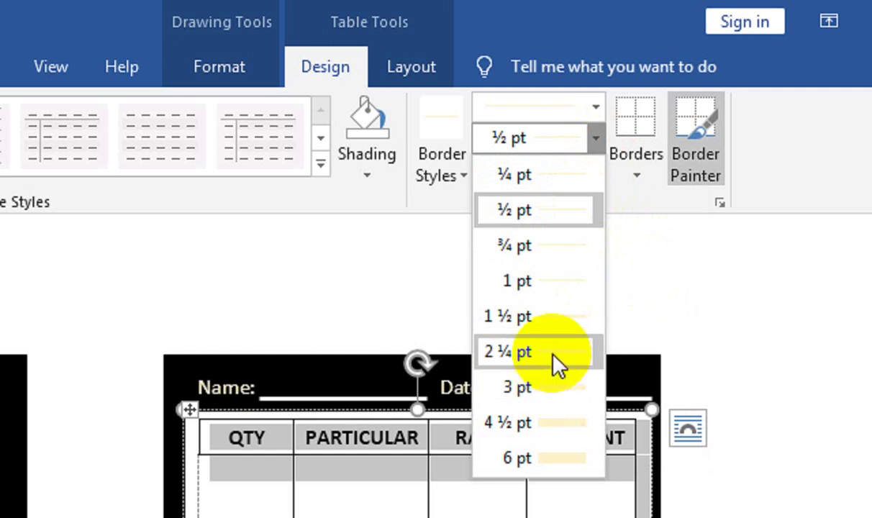
left_click(552, 387)
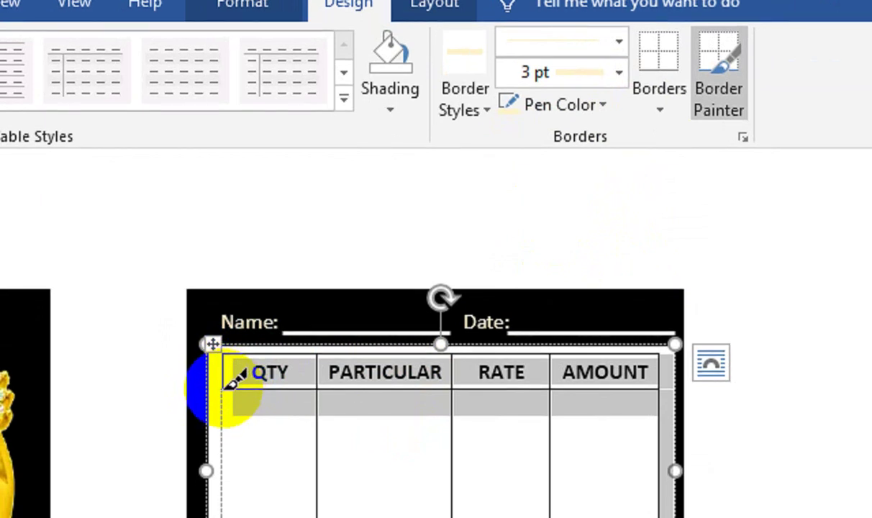
left_click_drag(227, 381, 623, 374)
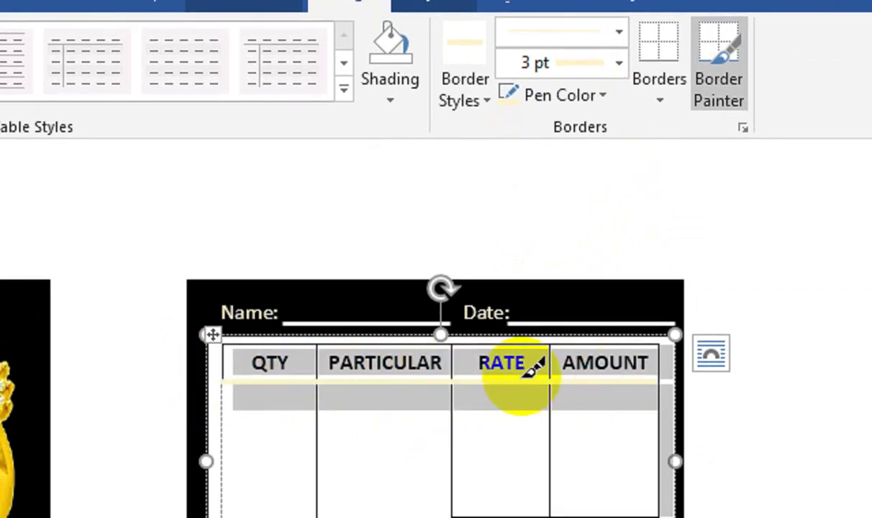
key("Escape")
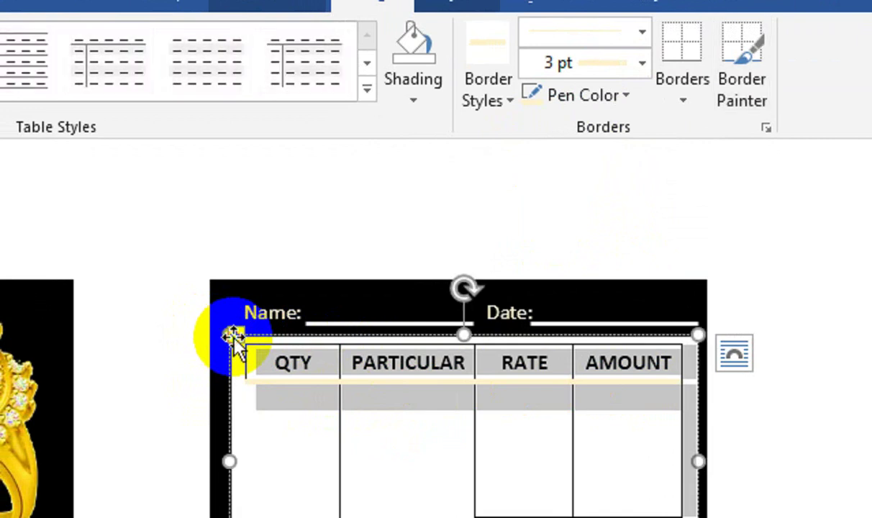
Step: Select the whole table and apply All Borders with the cream 3 pt pen
left_click(238, 336)
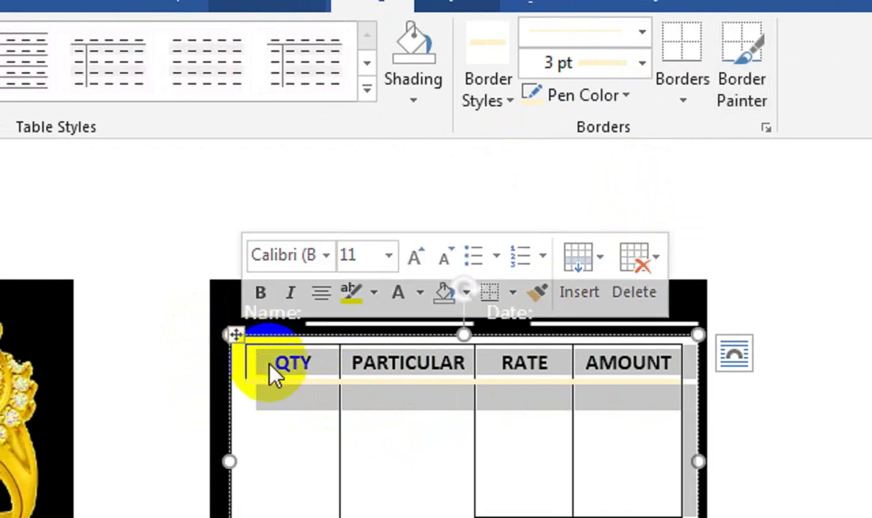
left_click(273, 365)
left_click(237, 336)
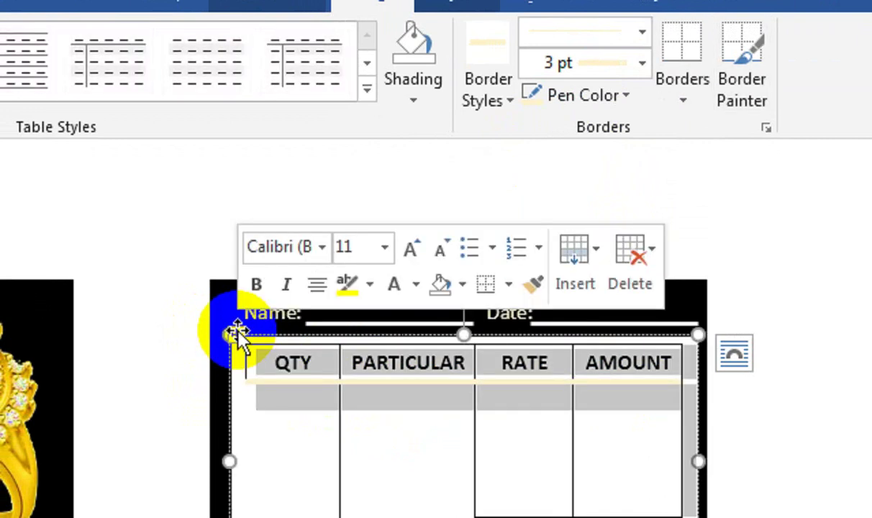
scroll(473, 424, "down", 3)
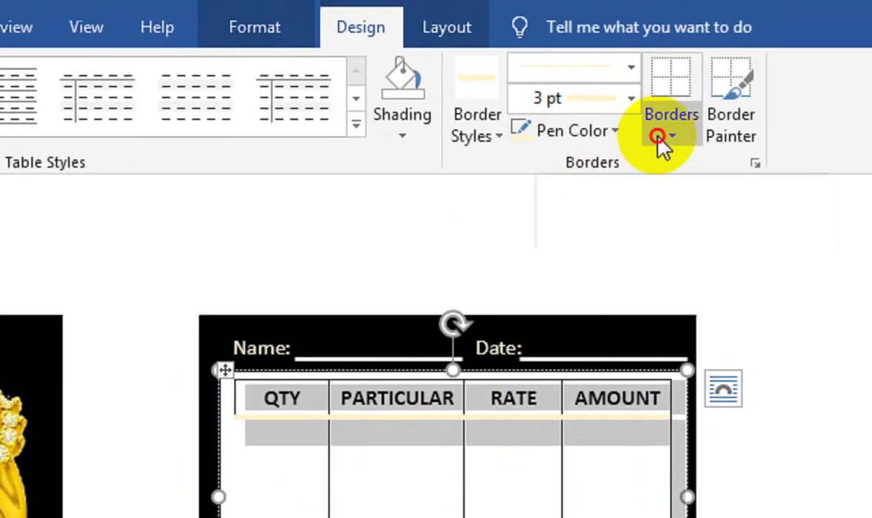
left_click(673, 136)
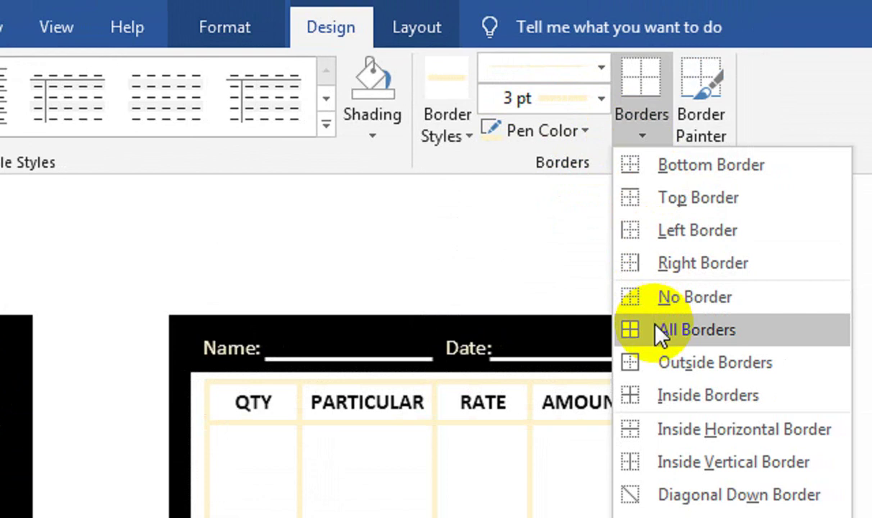
left_click(658, 331)
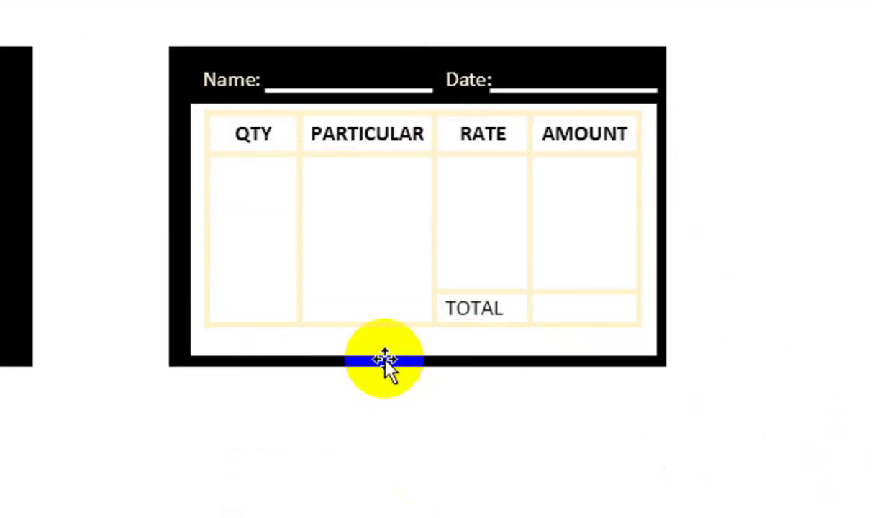
left_click(385, 360)
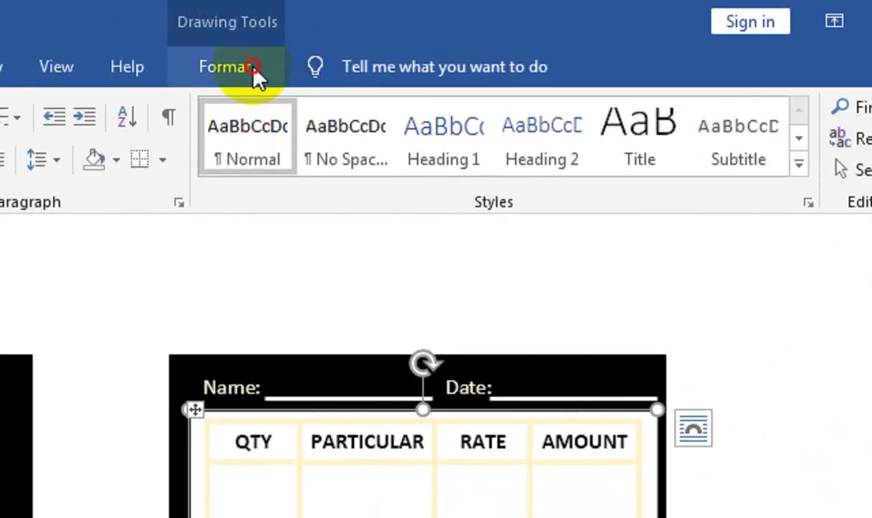
Step: Set the shape holding the table to No Fill and No Outline
left_click(225, 66)
left_click(208, 108)
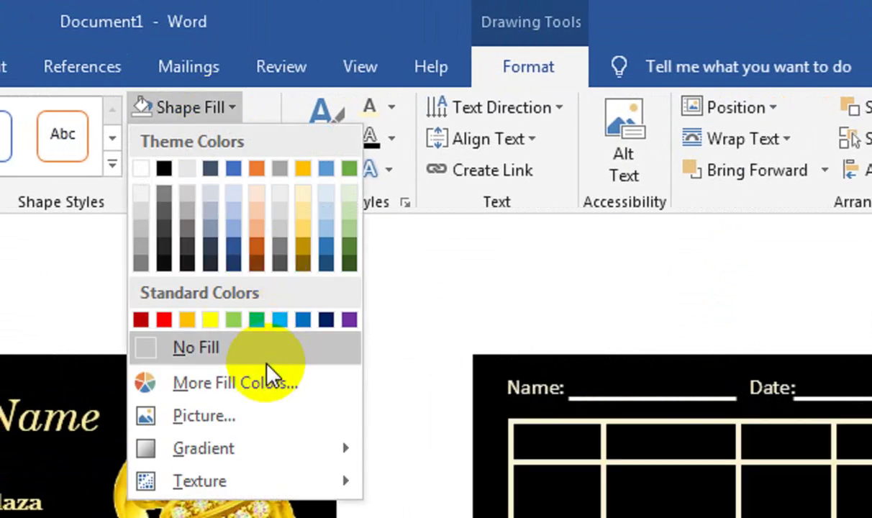
left_click(292, 350)
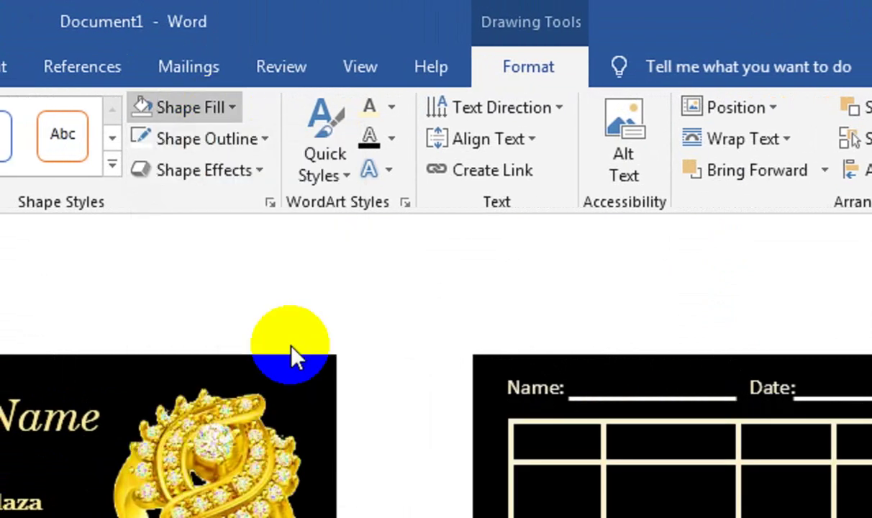
left_click(719, 466)
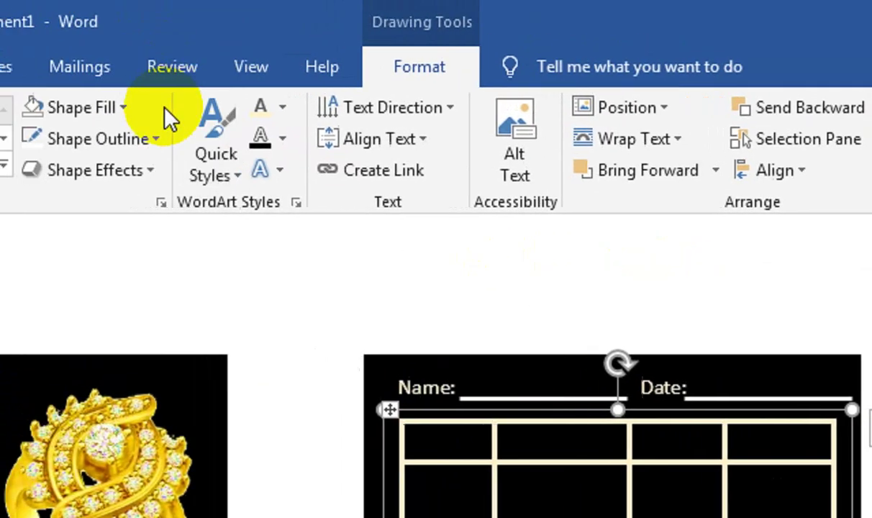
left_click(140, 139)
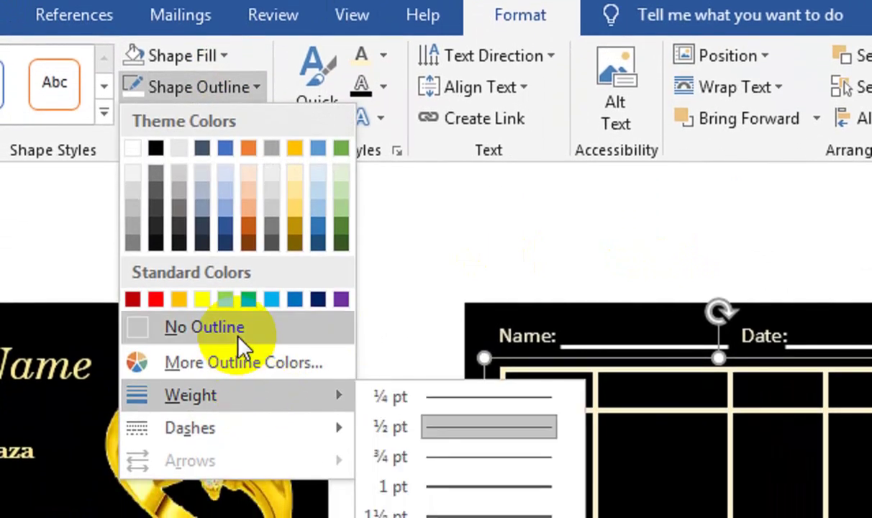
left_click(241, 329)
left_click(615, 259)
Step: Colour all the table text light cream
left_click(590, 400)
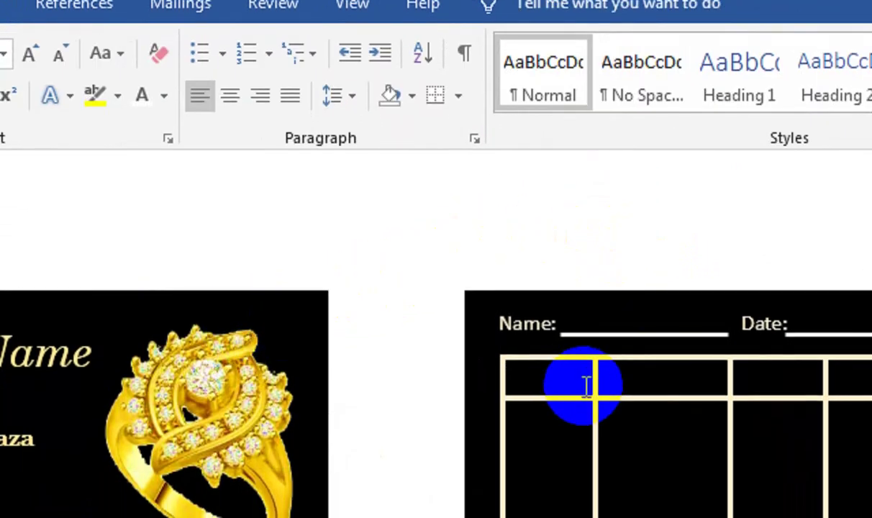
left_click(561, 379)
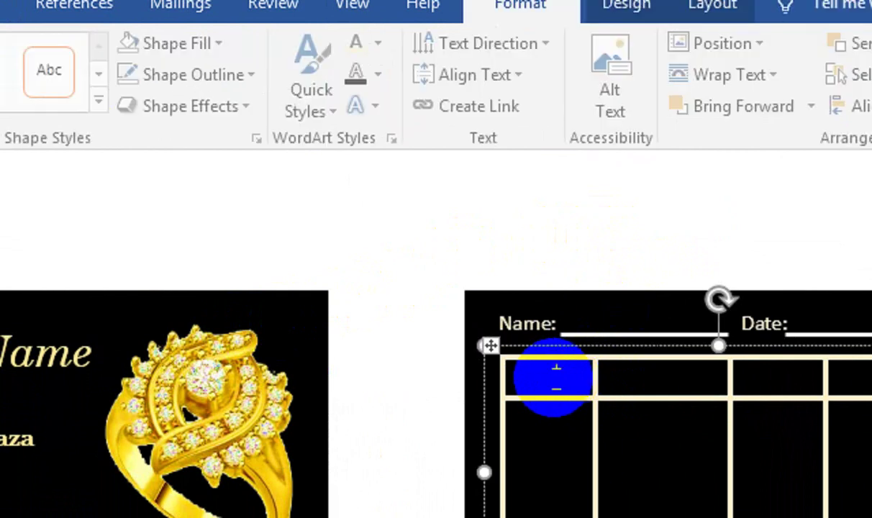
left_click(496, 339)
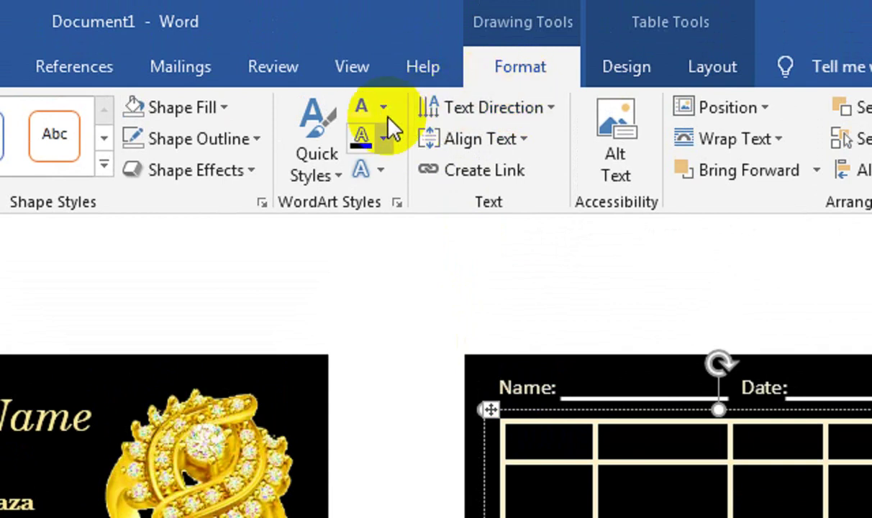
left_click(383, 107)
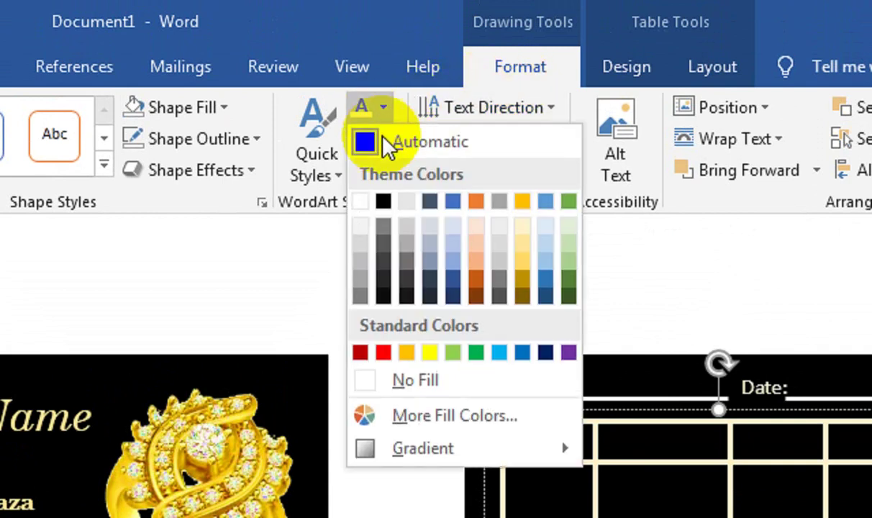
left_click(523, 236)
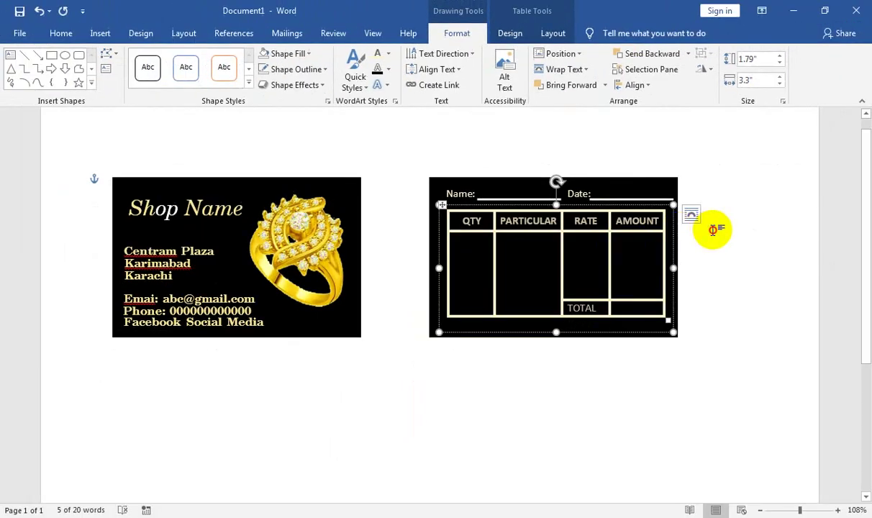
left_click(712, 229)
left_click_drag(588, 228, 615, 338)
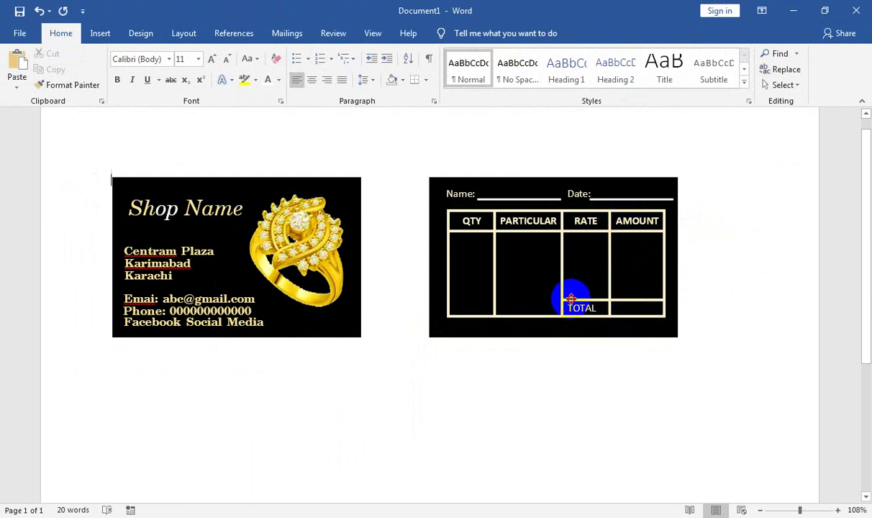
Step: Drag the row border above TOTAL upward so the table is shorter and TOTAL sits higher
left_click_drag(571, 299, 573, 288)
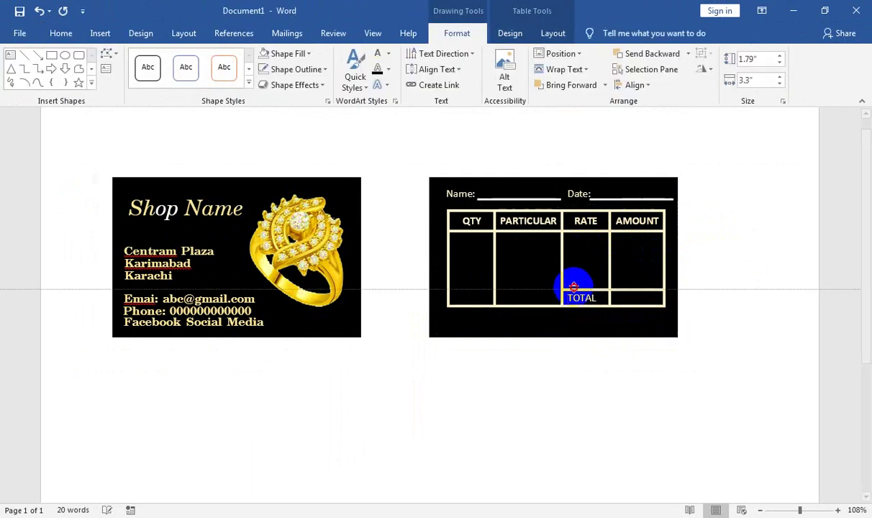
left_click(620, 335)
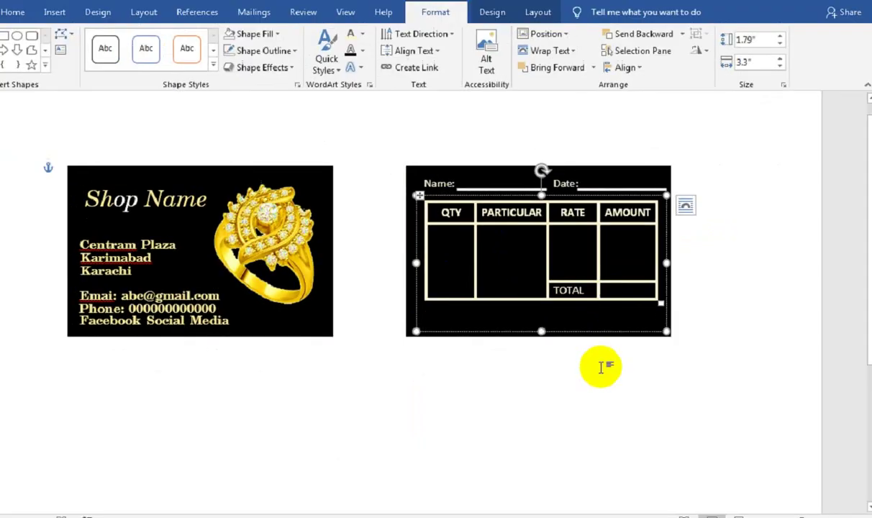
left_click(384, 210)
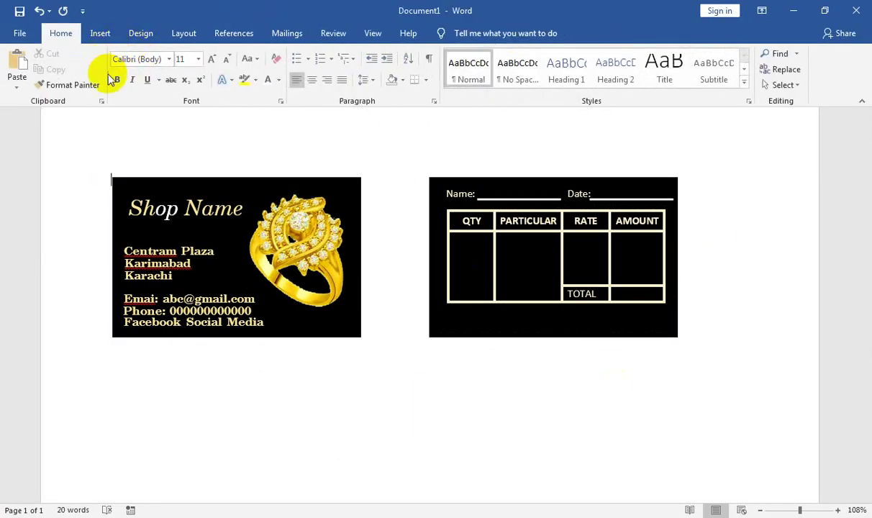
Step: Draw a new text box beneath the cream-bordered table on the back card
left_click(100, 33)
left_click(136, 85)
left_click(133, 117)
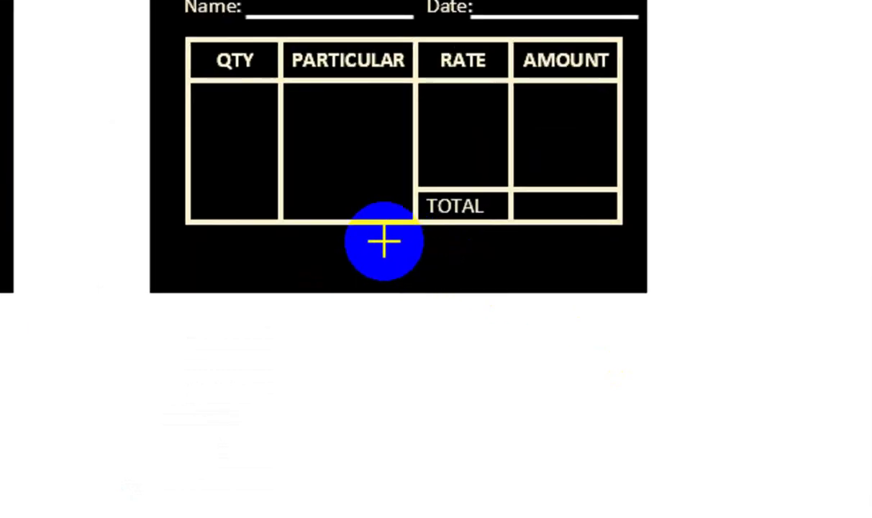
left_click_drag(382, 245, 617, 276)
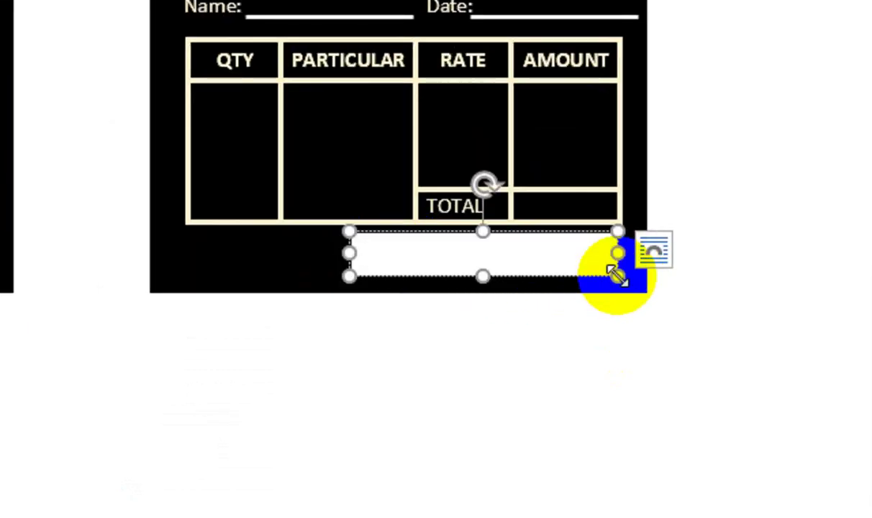
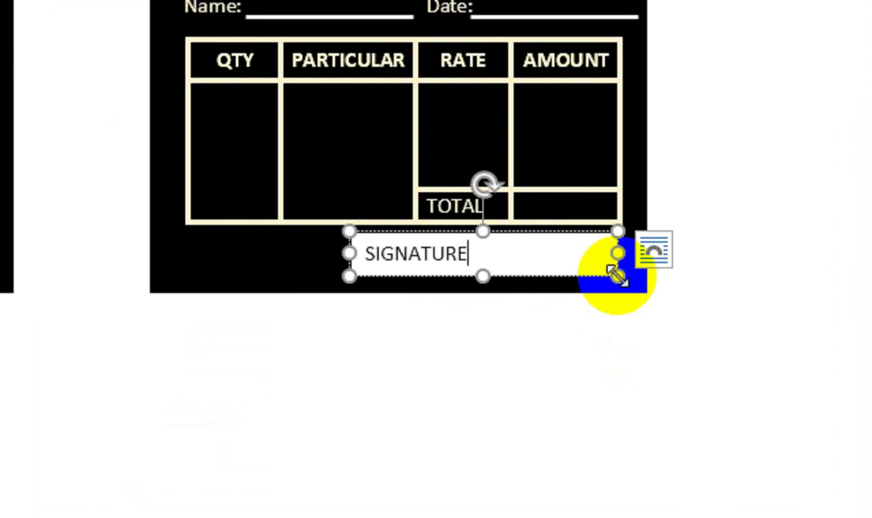
Step: Make the SIGNATURE label text cream and bold
scroll(577, 122, "up", 1)
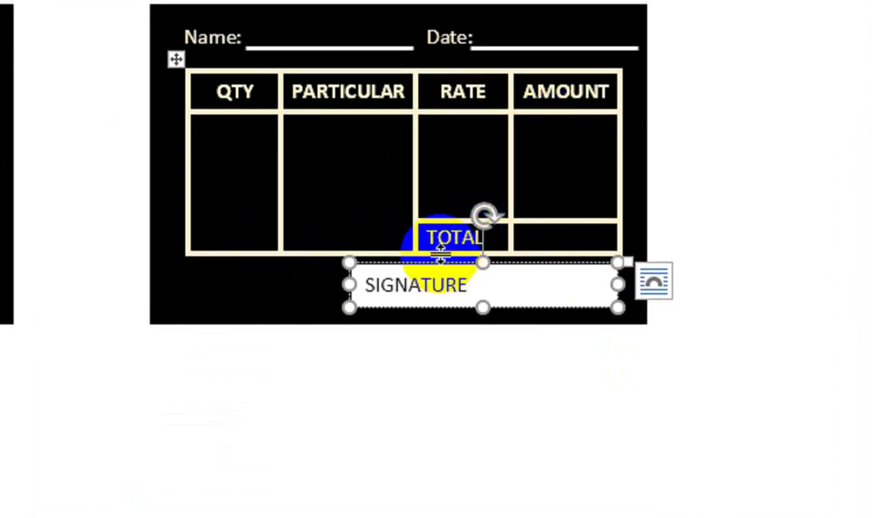
left_click(440, 286)
left_click_drag(440, 286, 346, 284)
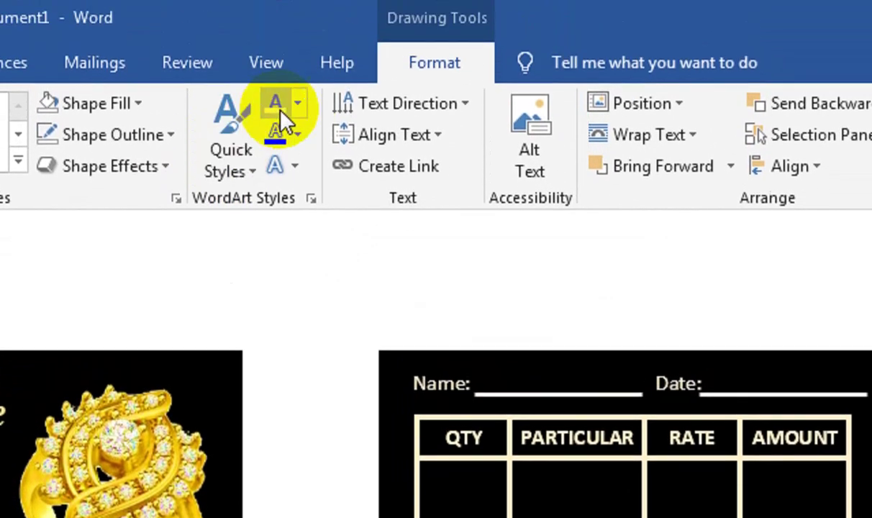
left_click(280, 18)
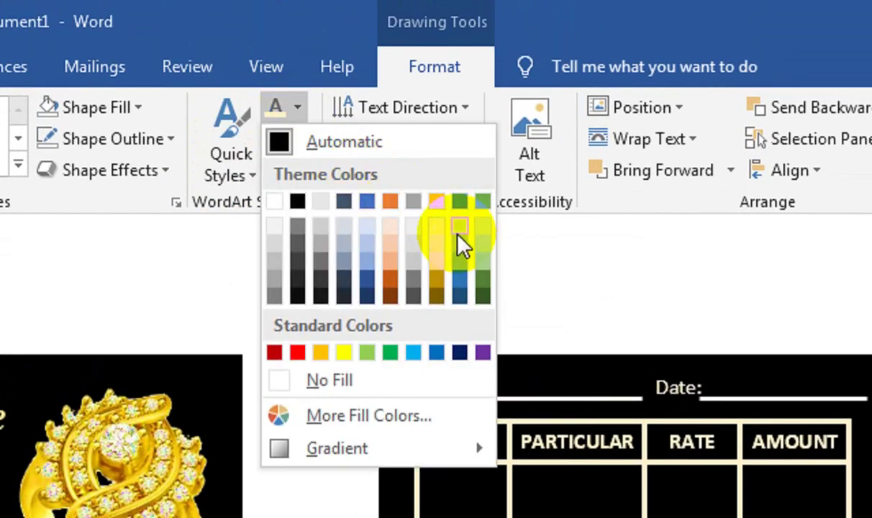
left_click(438, 227)
left_click(60, 33)
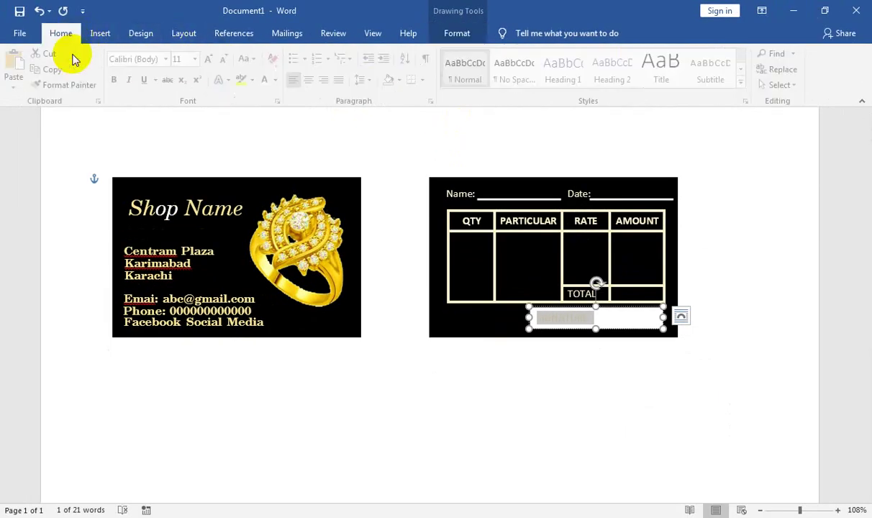
left_click(119, 81)
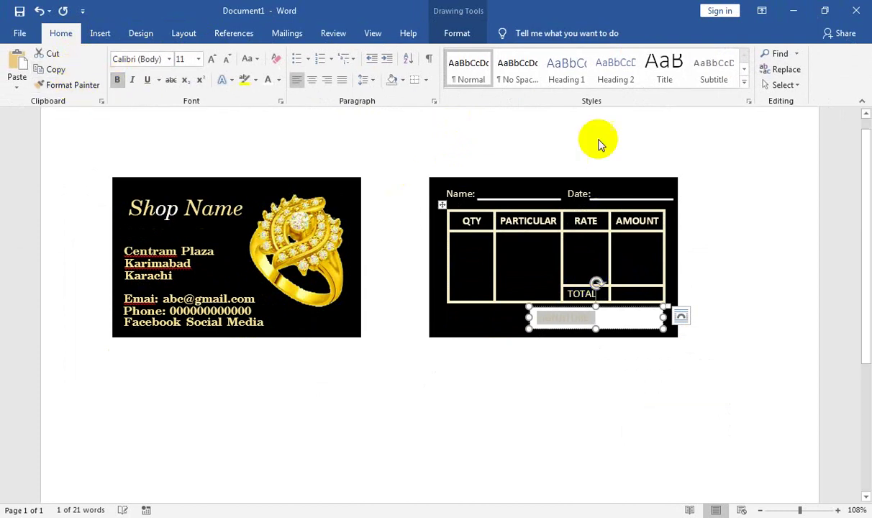
Step: Give the SIGNATURE text box No Fill and No Outline
left_click(456, 33)
left_click(296, 53)
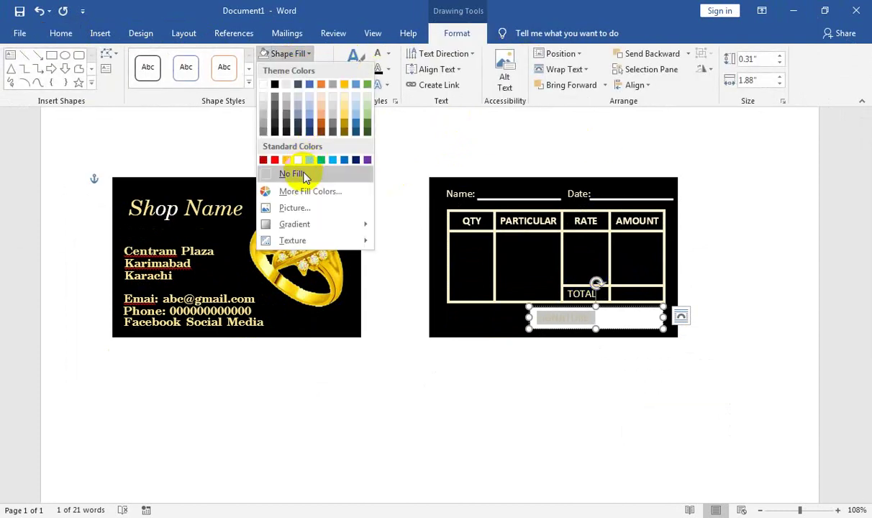
left_click(307, 180)
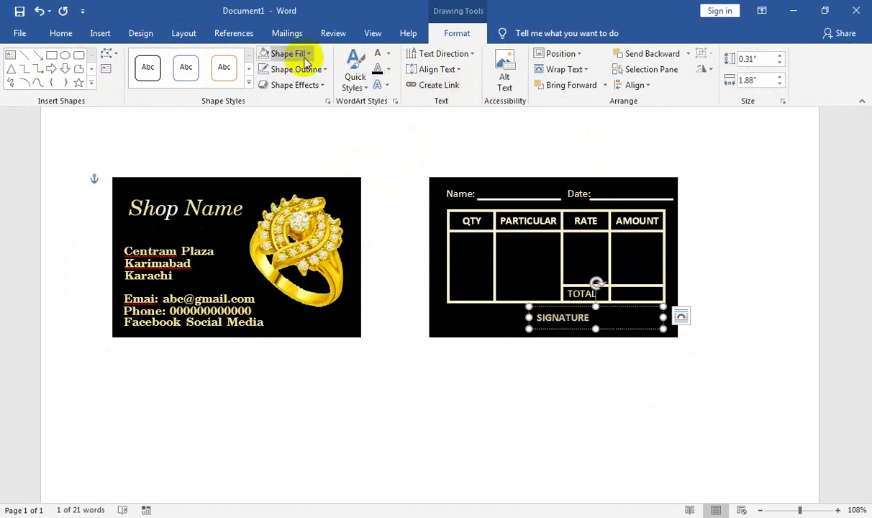
left_click(305, 72)
left_click(287, 188)
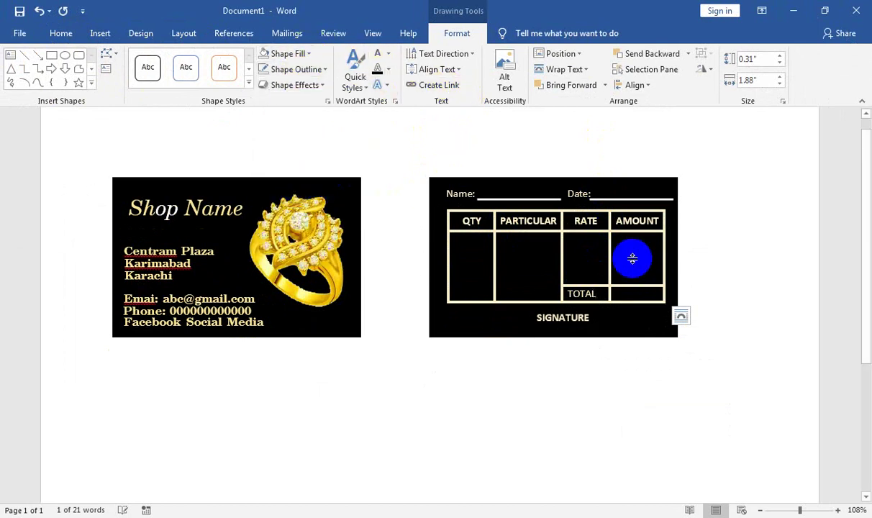
Step: Copy the Name underline beside SIGNATURE and nudge the label and line into alignment
left_click(528, 199)
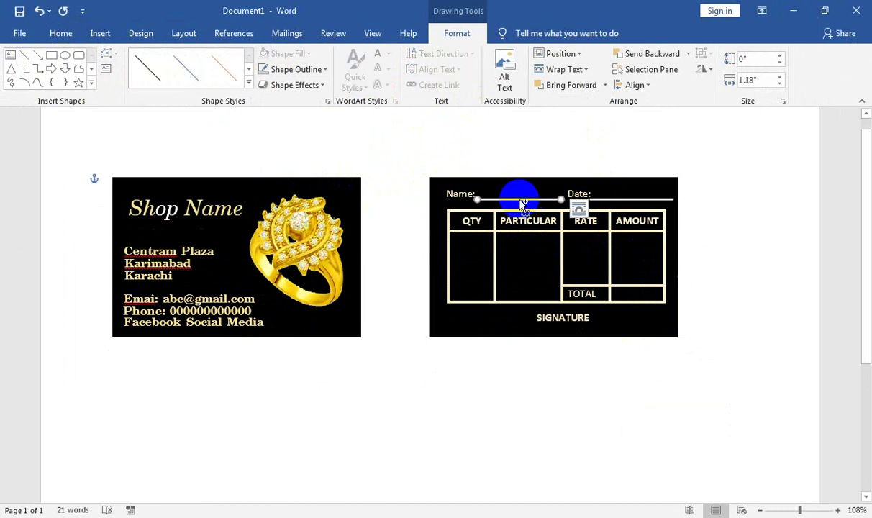
left_click_drag(522, 204, 619, 312)
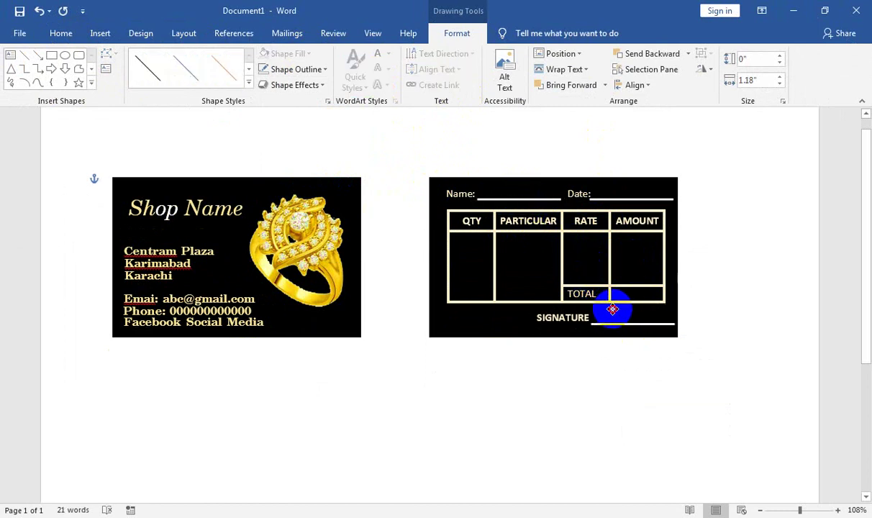
left_click(573, 315)
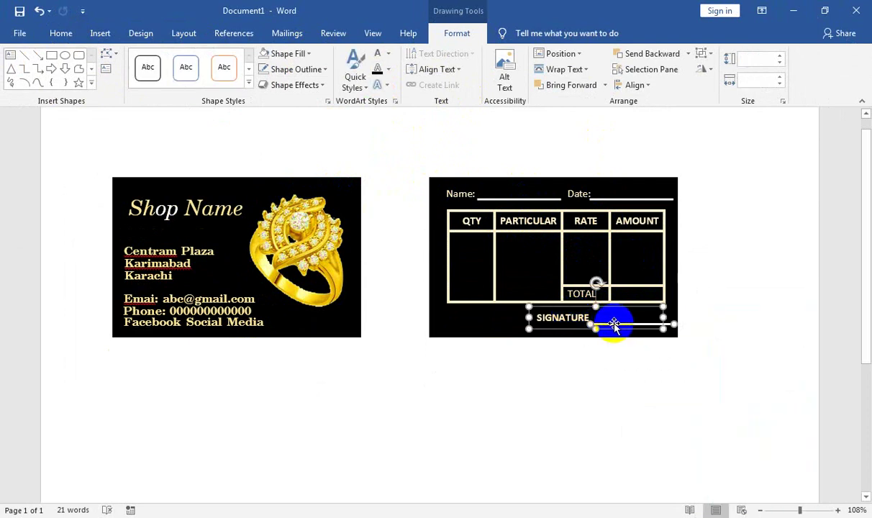
key("ctrl+z")
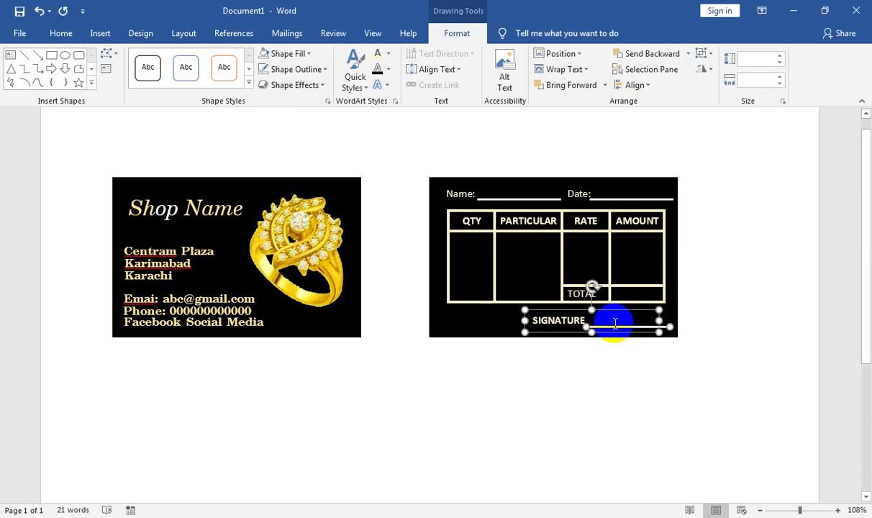
key("Left")
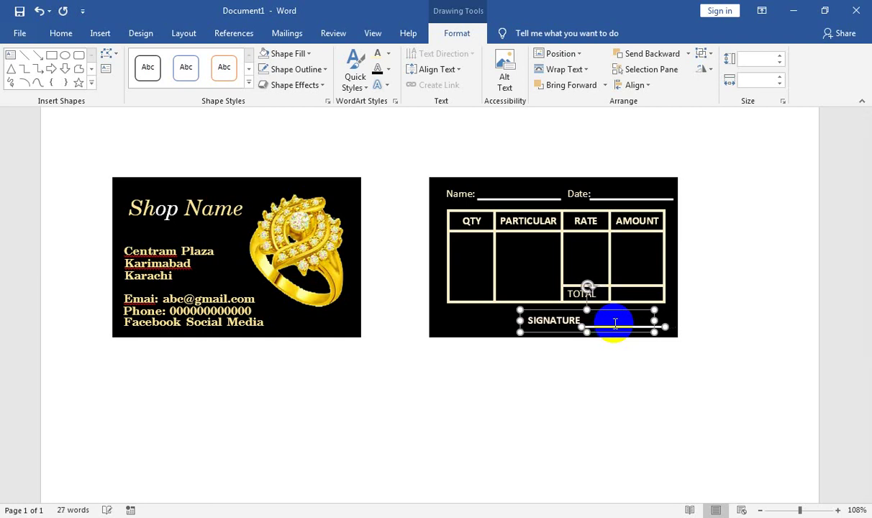
left_click(704, 265)
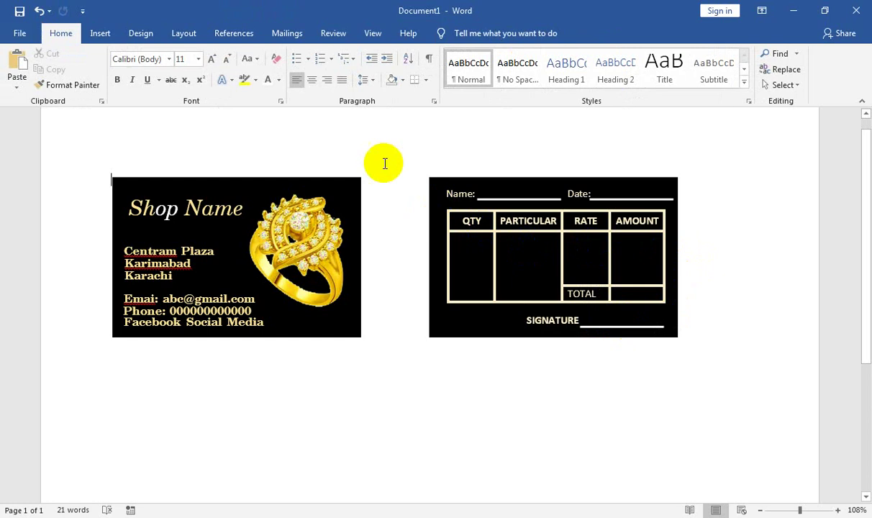
Step: With the table Eraser, erase the bill table's left border and edge lines beside TOTAL and AMOUNT
left_click(502, 242)
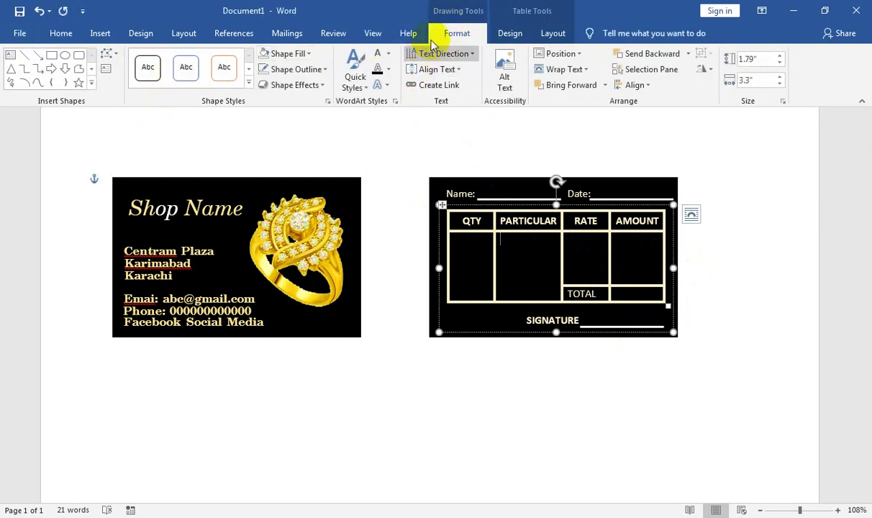
left_click(550, 34)
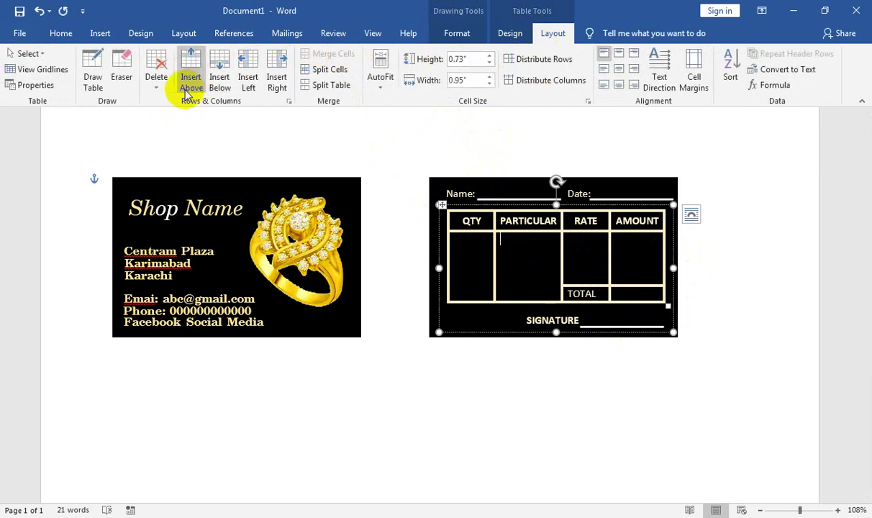
left_click(125, 85)
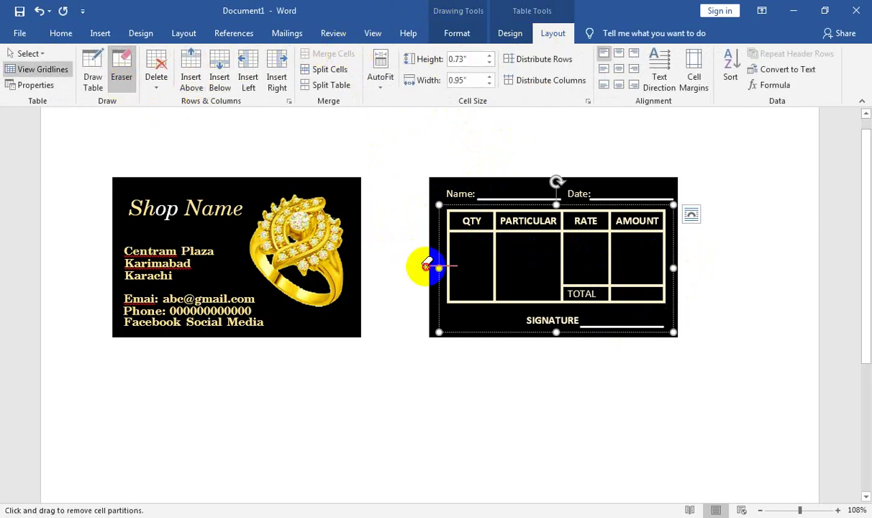
left_click(446, 264)
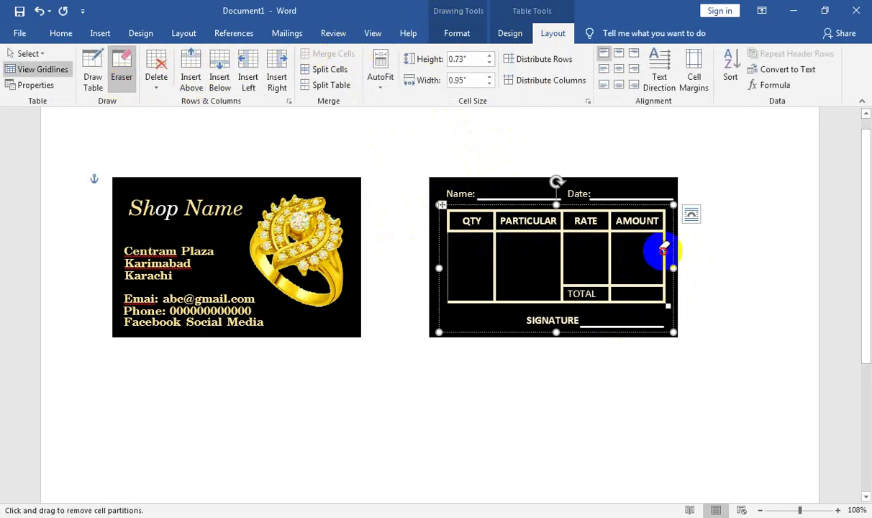
left_click(647, 284)
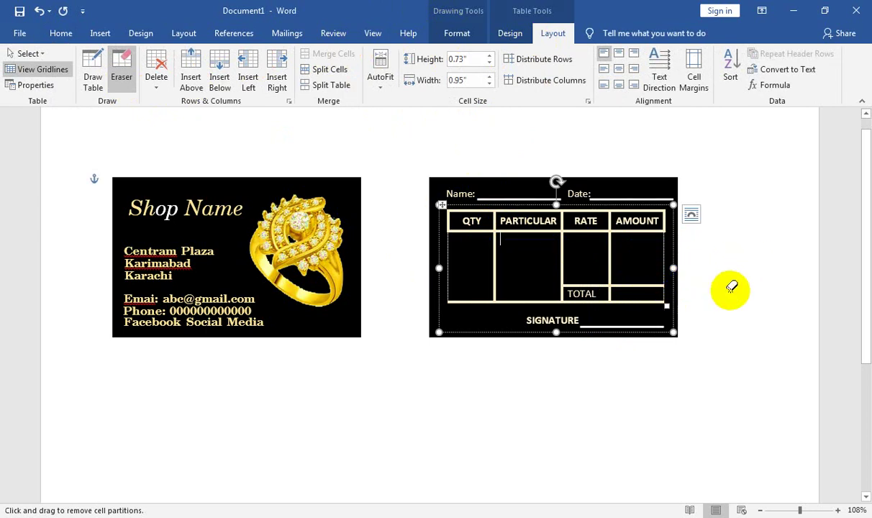
left_click(638, 270)
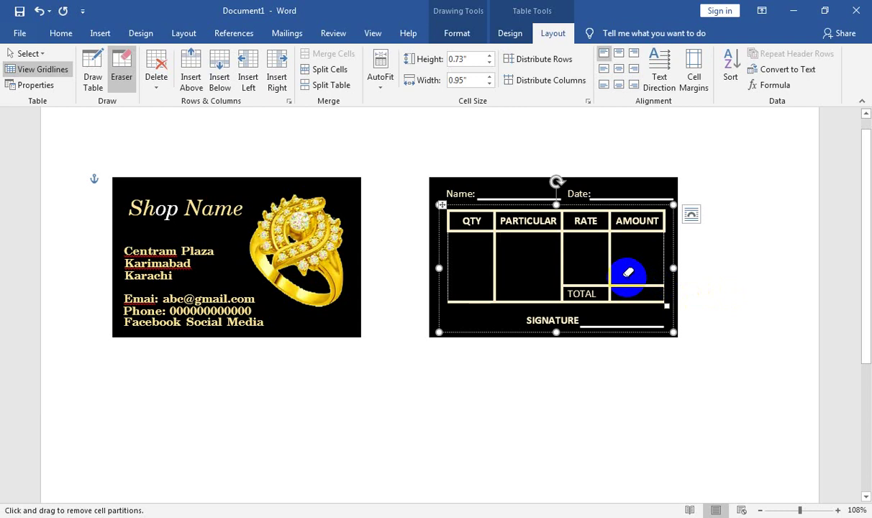
left_click(648, 215)
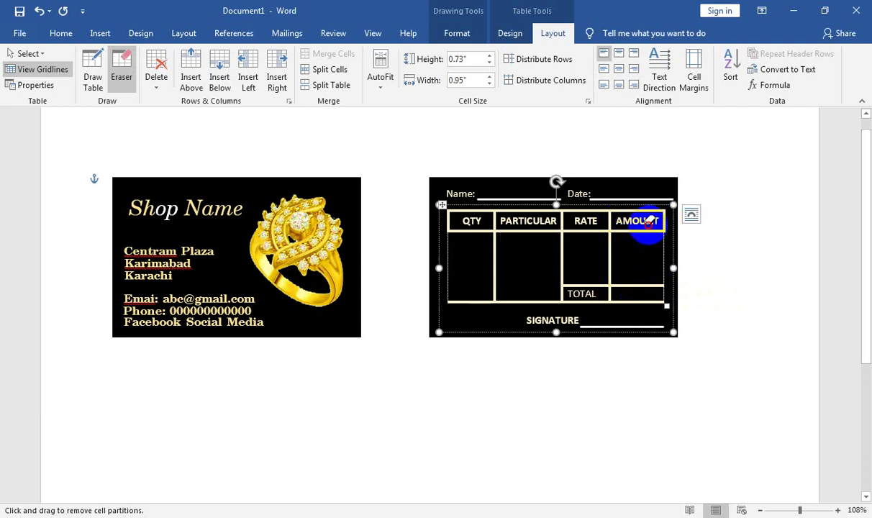
left_click(679, 220)
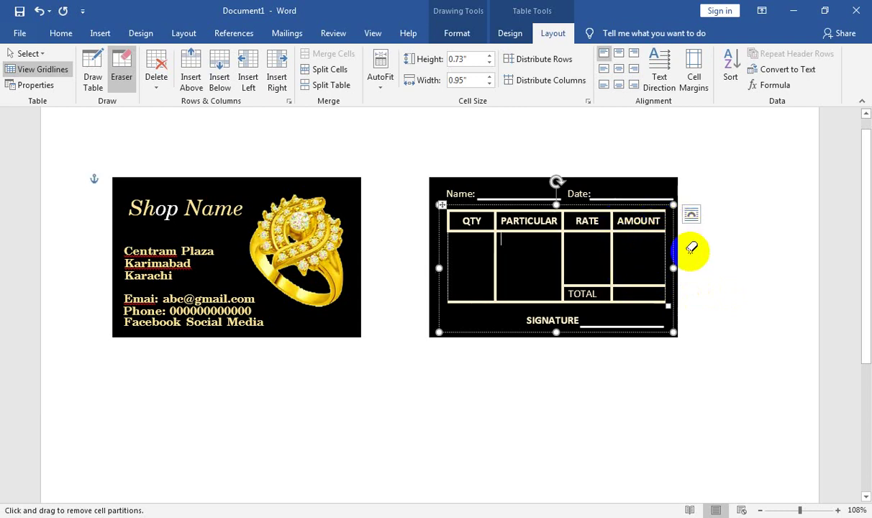
Step: Erase the remaining outer border of the bill table and exit the Eraser
left_click(538, 218)
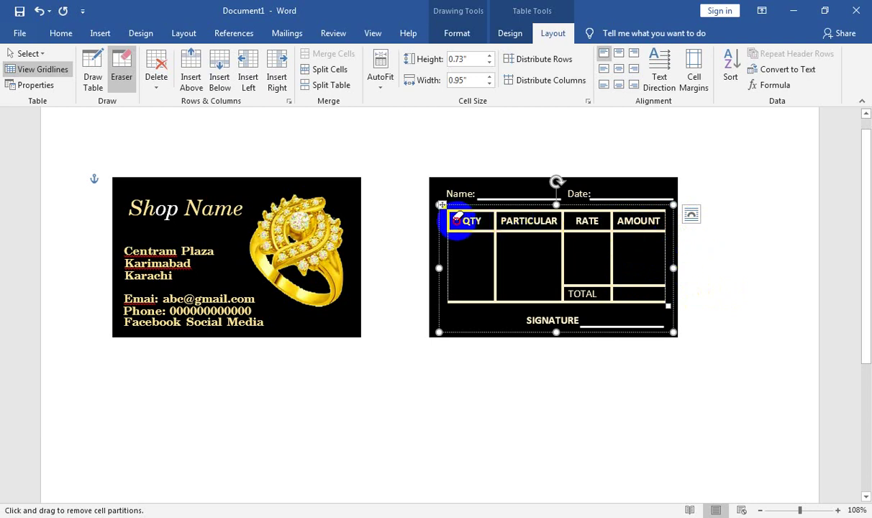
left_click(569, 259)
left_click(456, 225)
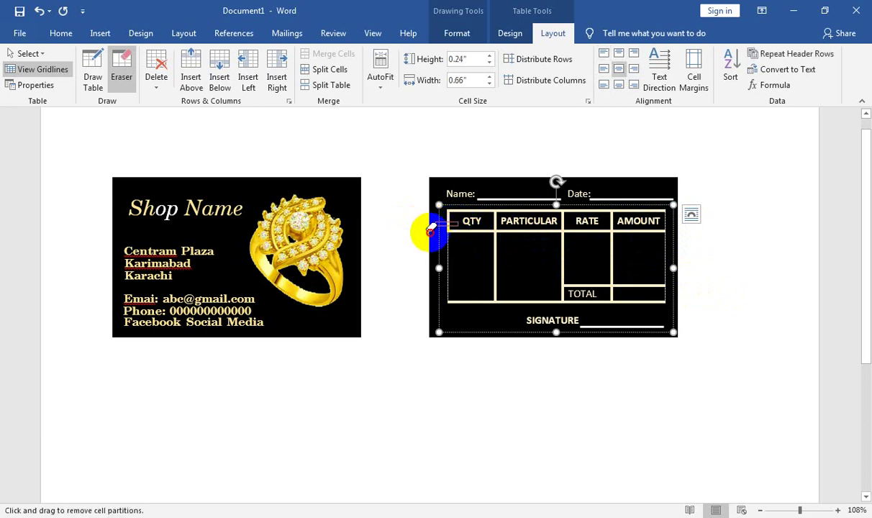
mouse_move(447, 219)
left_mouse_down()
mouse_move(587, 268)
mouse_move(690, 234)
left_mouse_up()
key("Escape")
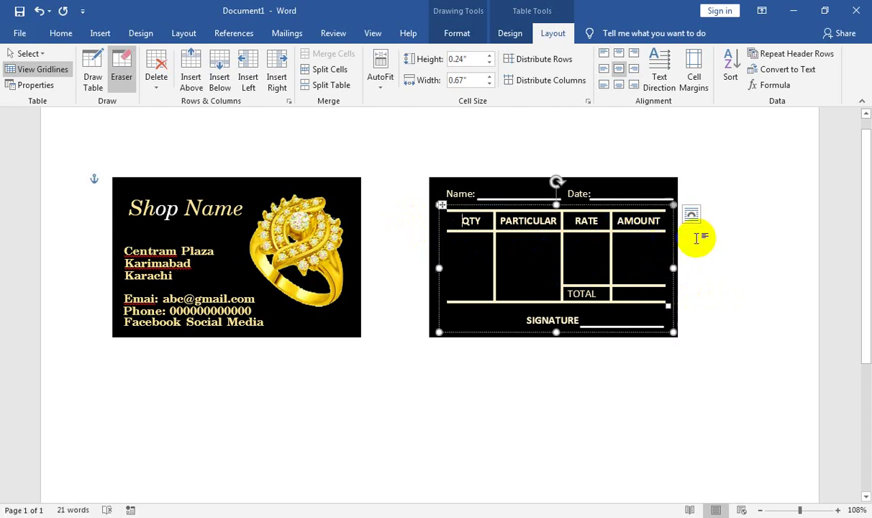
left_click(597, 248)
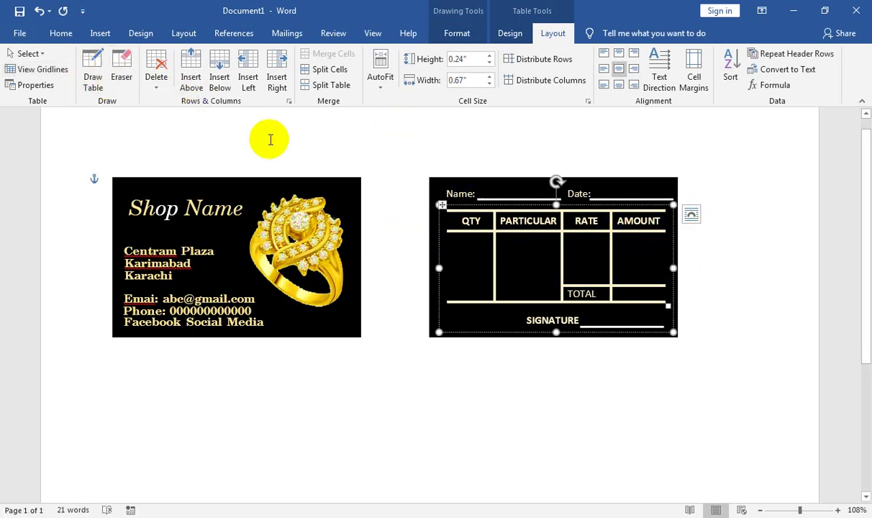
left_click_drag(446, 196, 581, 254)
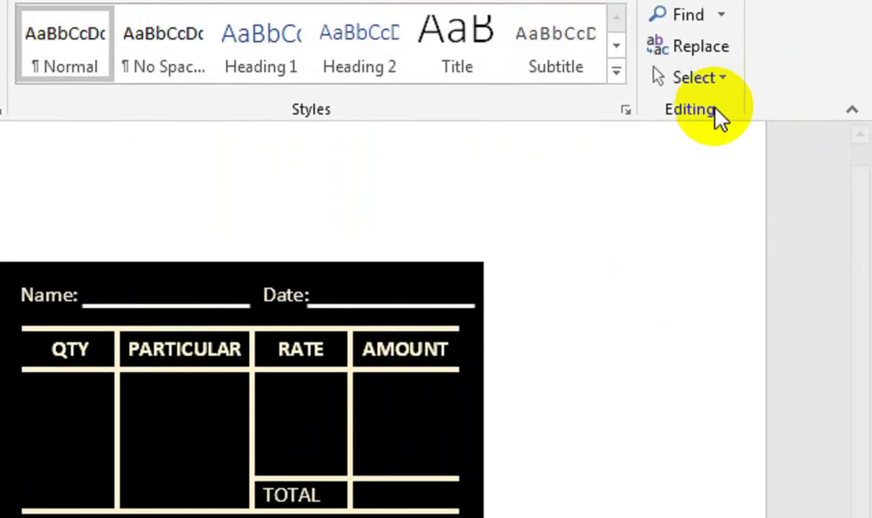
Step: Marquee-select the invoice card's background, table, lines and labels and group them into one object
left_click(792, 85)
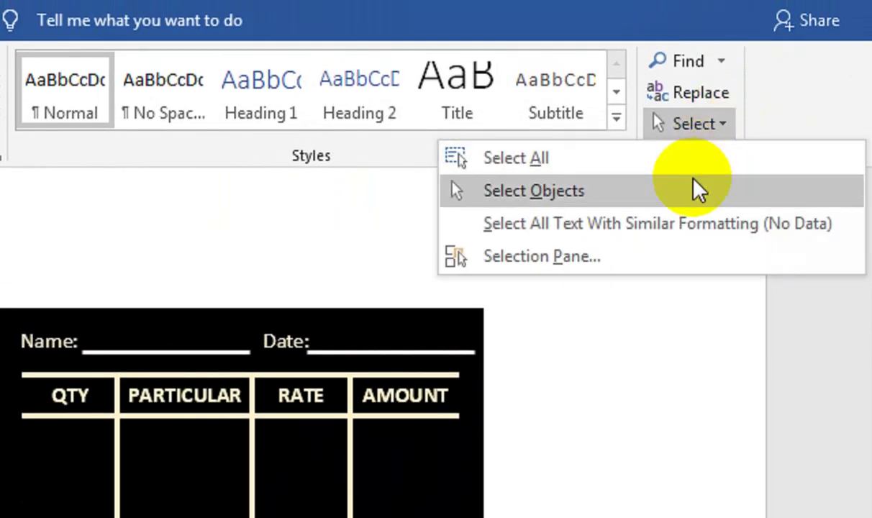
left_click(784, 118)
left_click_drag(417, 160, 693, 330)
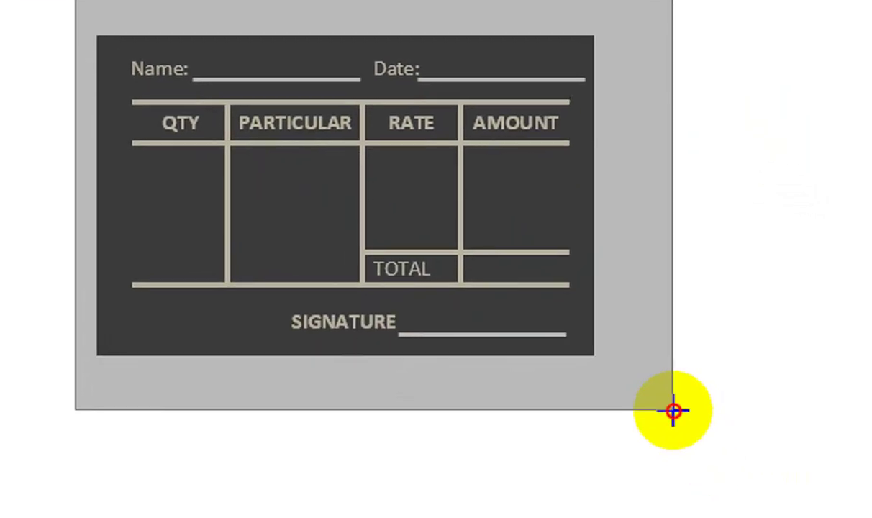
left_click_drag(776, 477, 777, 477)
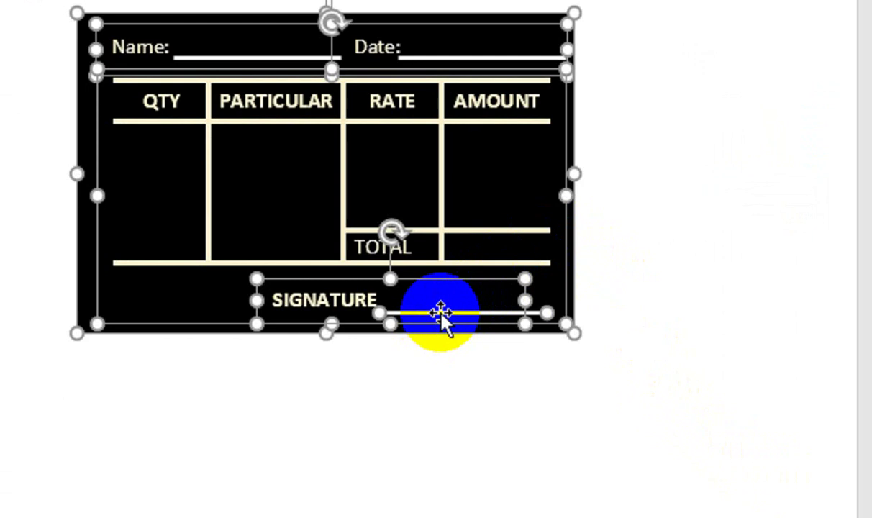
scroll(451, 128, "up", 3)
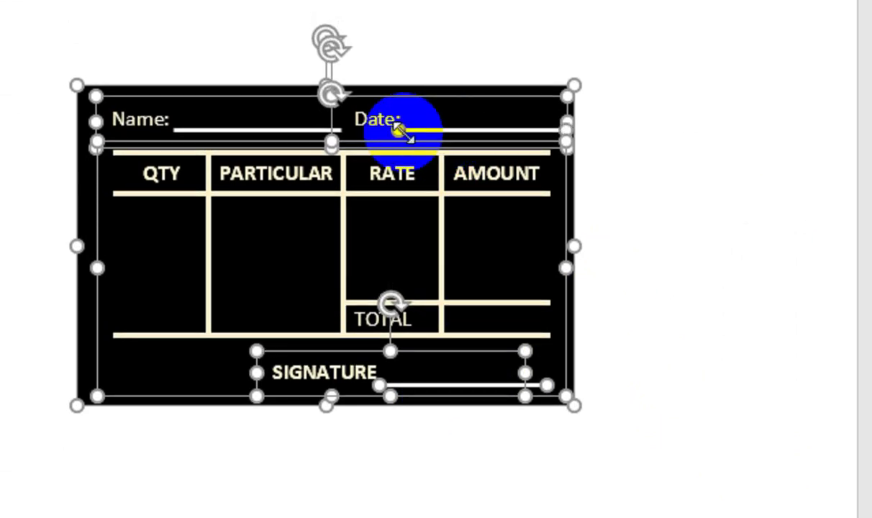
right_click(295, 131)
mouse_move(522, 291)
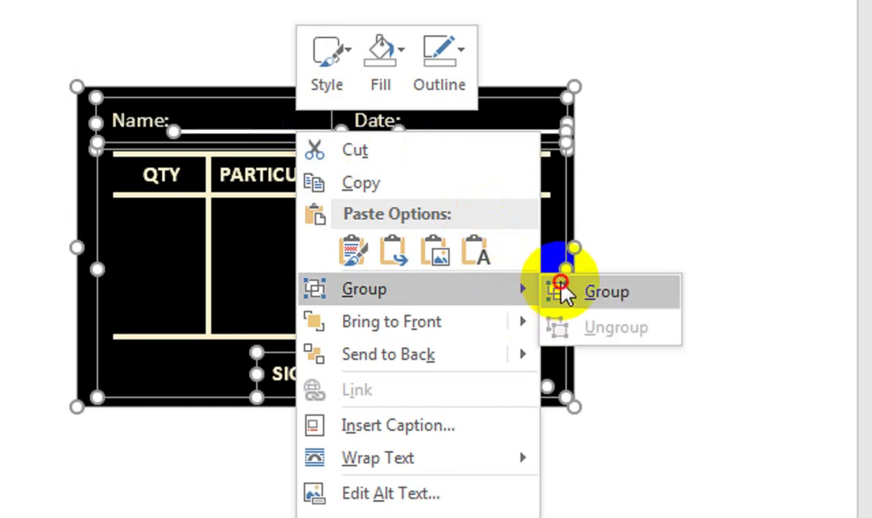
left_click(560, 282)
left_click(636, 166)
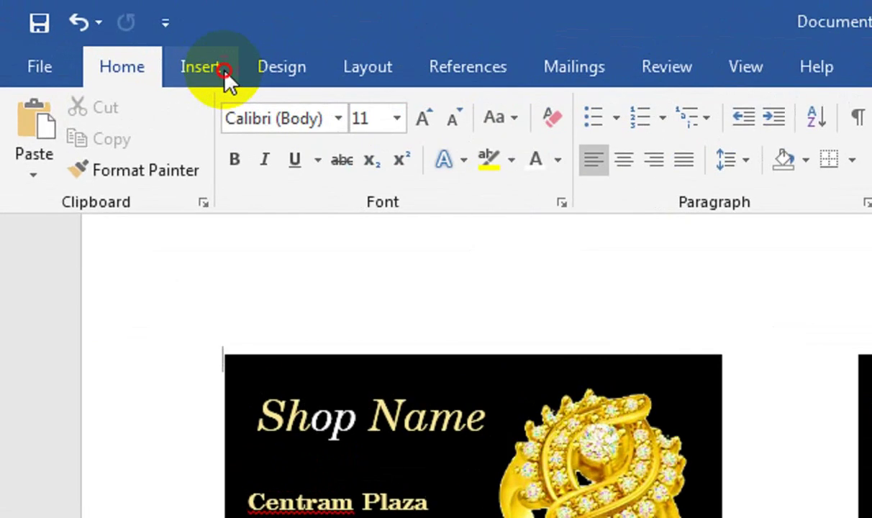
Step: Draw a text box below the shop card and type FRONT
left_click(101, 34)
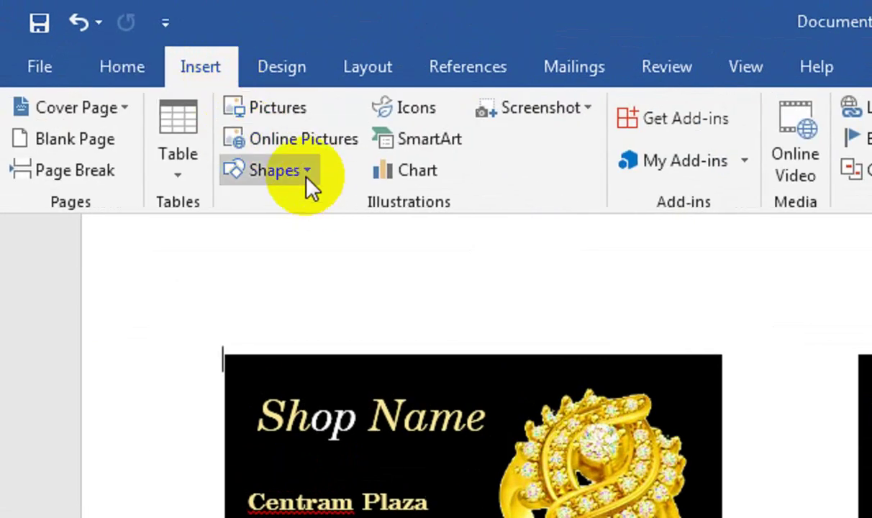
left_click(302, 172)
left_click(259, 231)
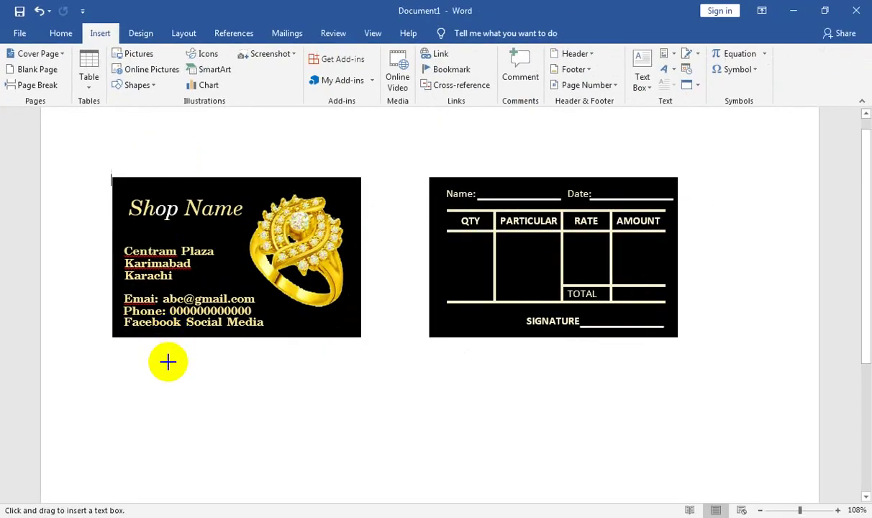
left_click_drag(135, 369, 351, 402)
type("FRONT")
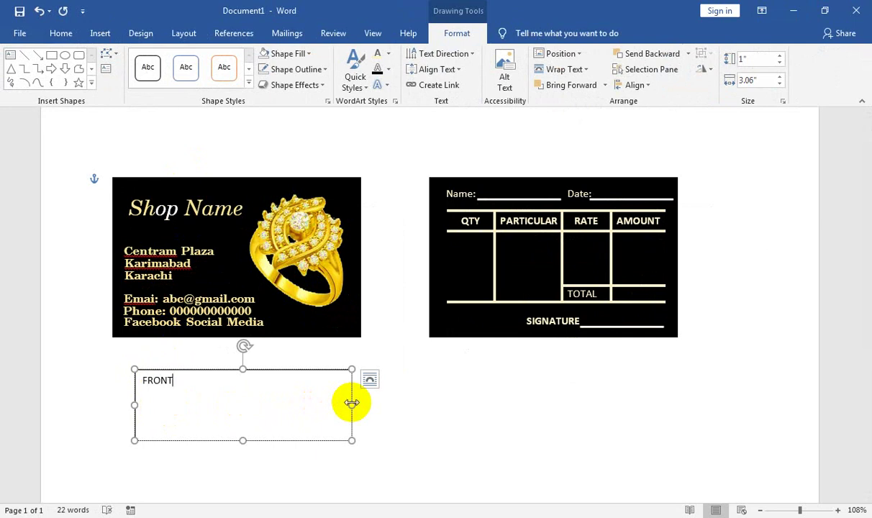
Step: Center the FRONT text, enlarge it to 48 pt, make it bold, and reposition the box
key("ctrl+a")
left_click(59, 33)
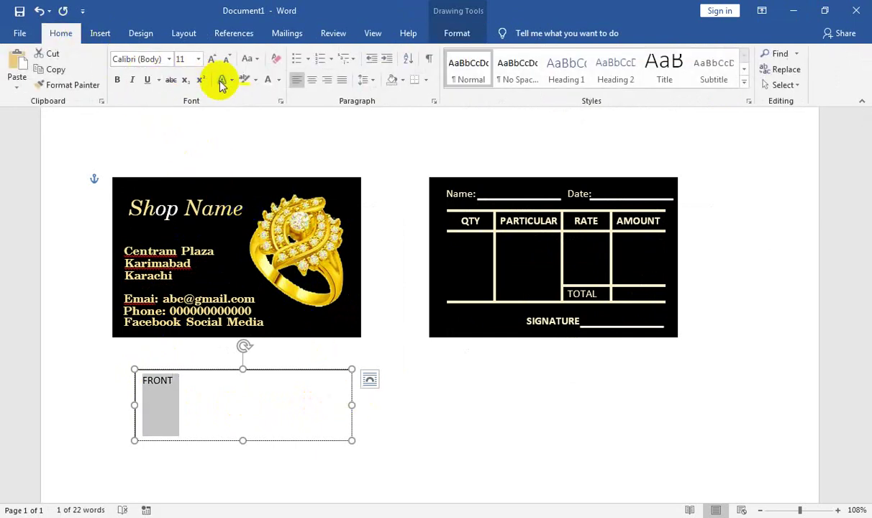
left_click(310, 81)
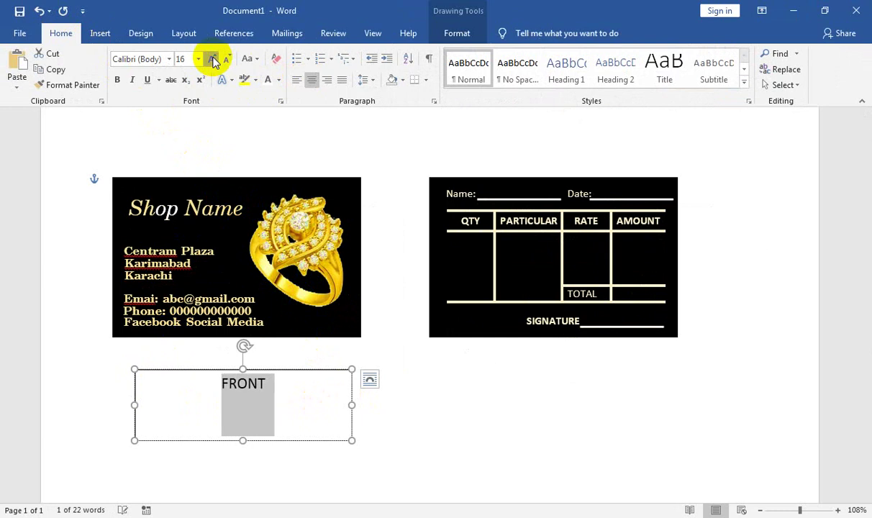
left_click(213, 61)
left_click(212, 60)
left_click(213, 61)
left_click(213, 60)
left_click(213, 60)
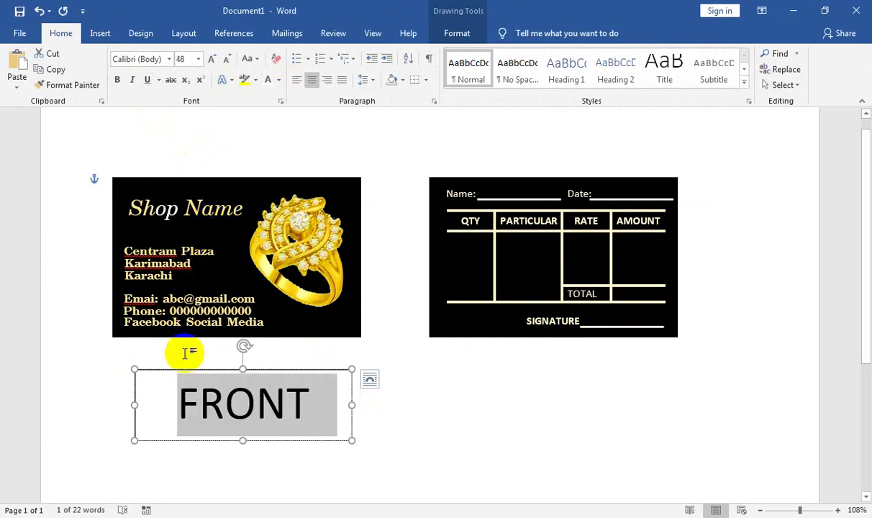
left_click_drag(186, 374, 174, 357)
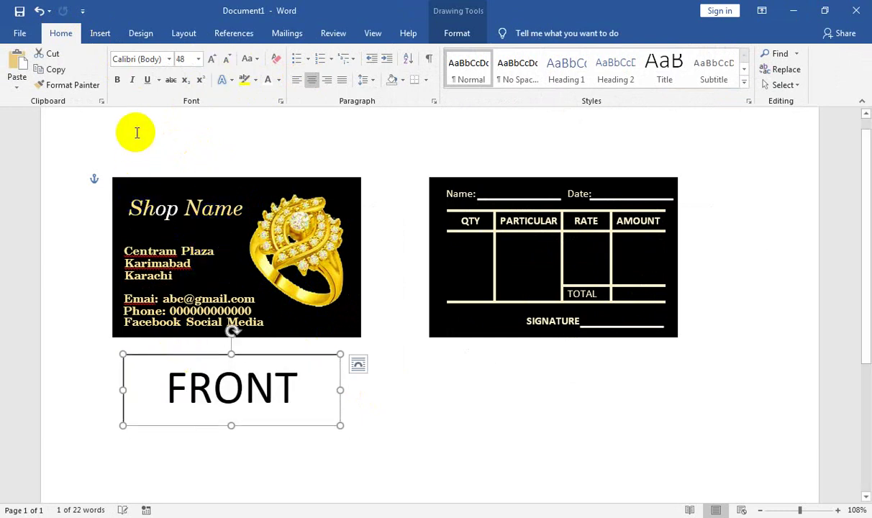
left_click(117, 80)
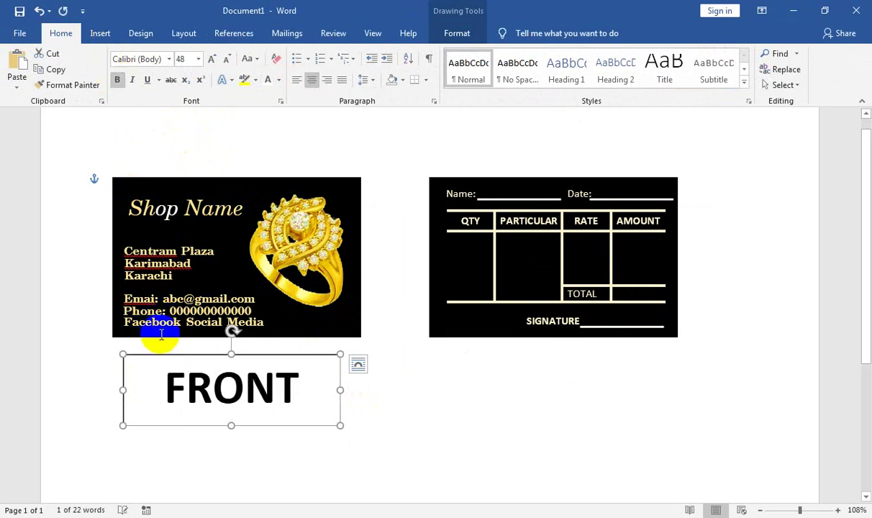
left_click_drag(180, 359, 479, 366)
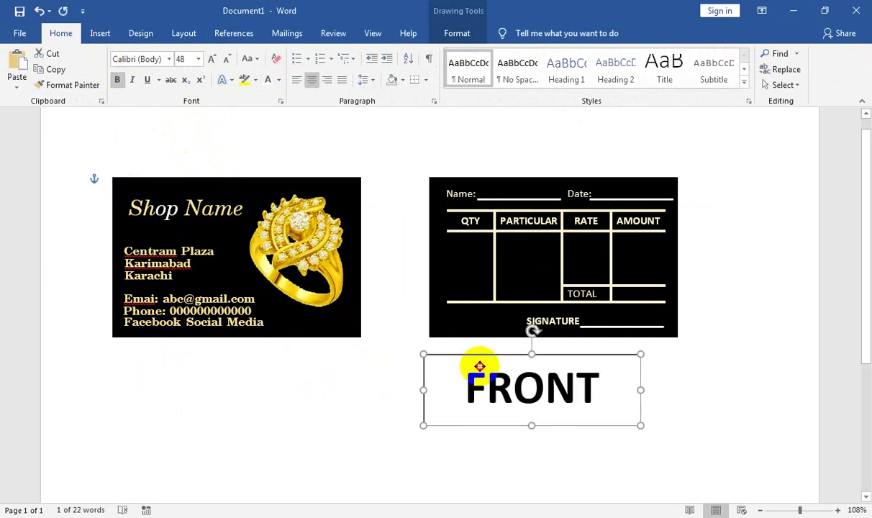
Step: Undo the stray letters and moves, returning the FRONT label beneath the shop card
type("Z")
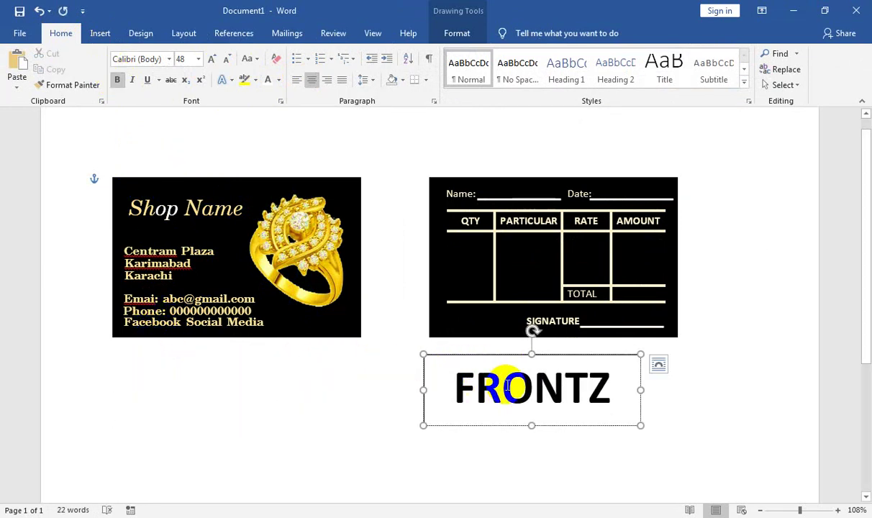
key("ctrl+z")
type("Z")
key("ctrl+z")
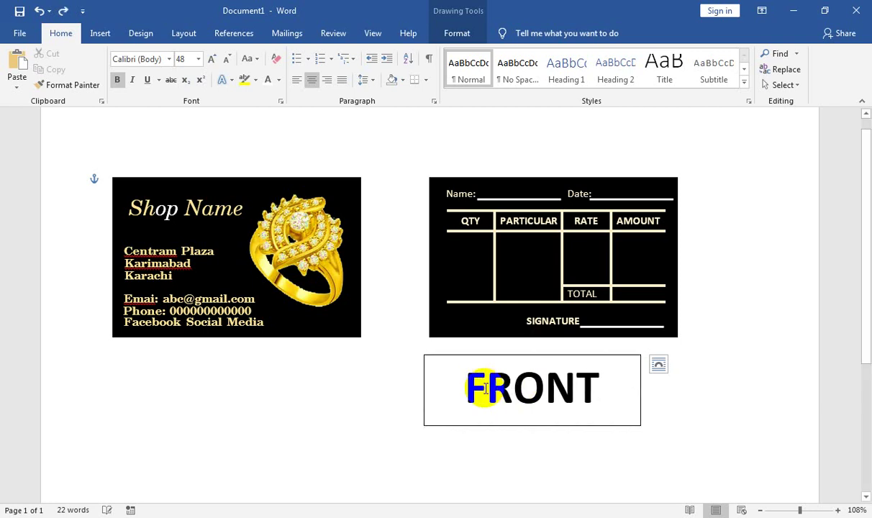
key("ctrl+z")
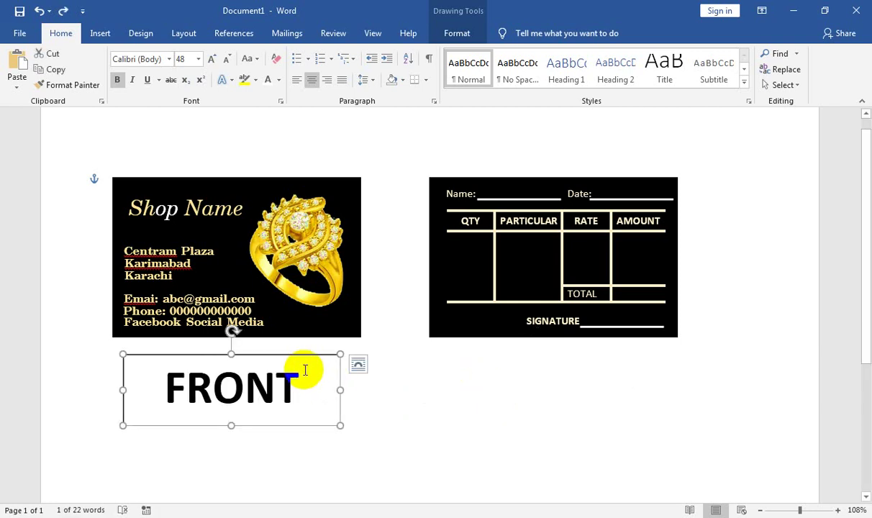
left_click_drag(293, 356, 535, 350)
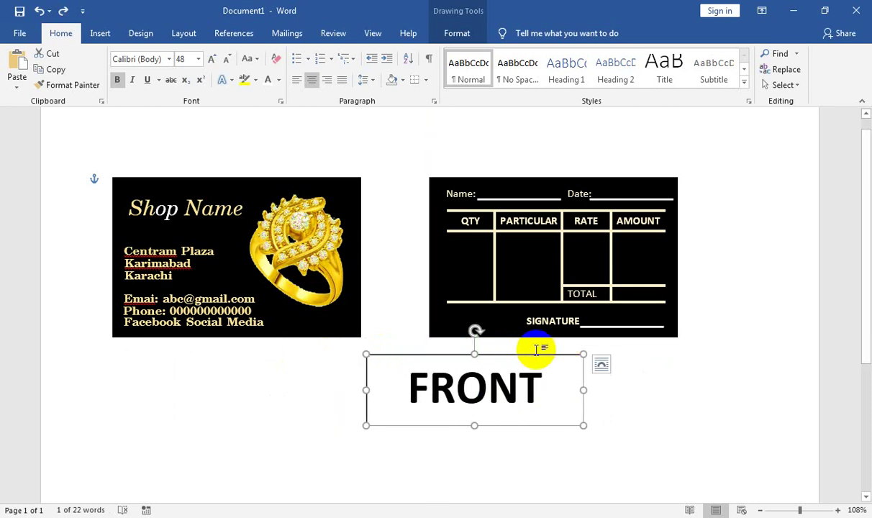
key("ctrl+z")
Step: Place a copy of the FRONT label under the invoice card and retype it as BACK
mouse_move(279, 358)
left_mouse_down()
mouse_move(531, 354)
mouse_move(519, 357)
left_mouse_up()
left_click_drag(618, 386, 515, 387)
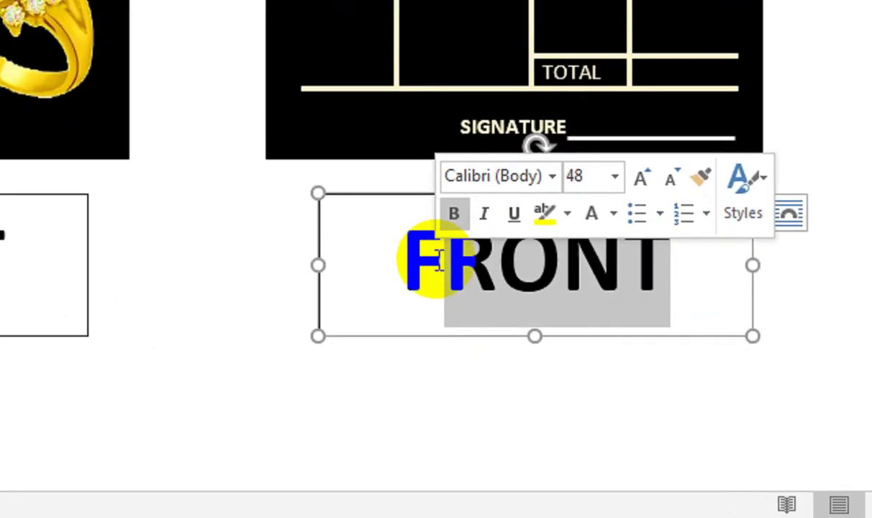
key("BackSpace")
key("BackSpace")
type("BA")
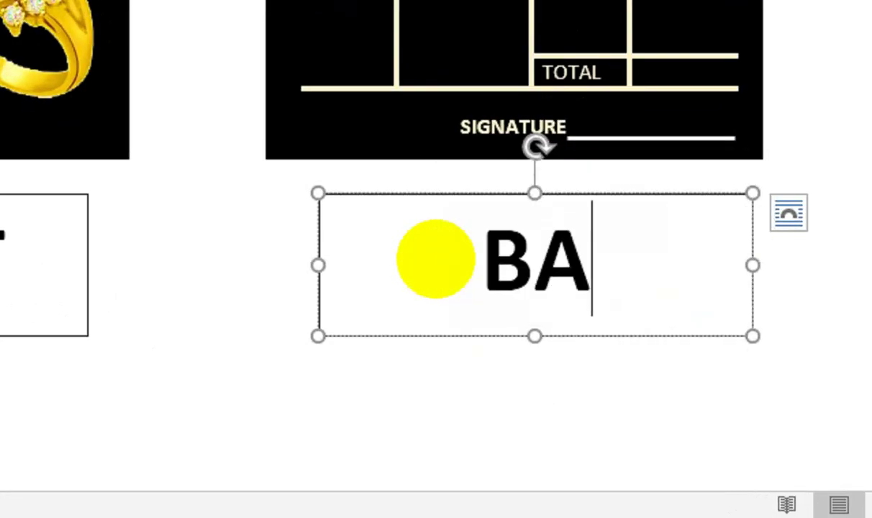
type("CK")
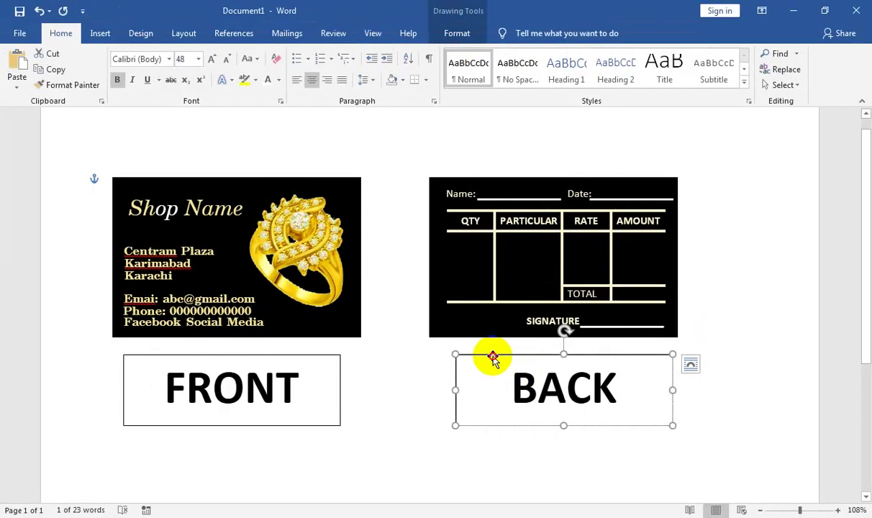
Step: Set No Outline on both the FRONT and BACK label boxes
left_click(321, 356, "shift")
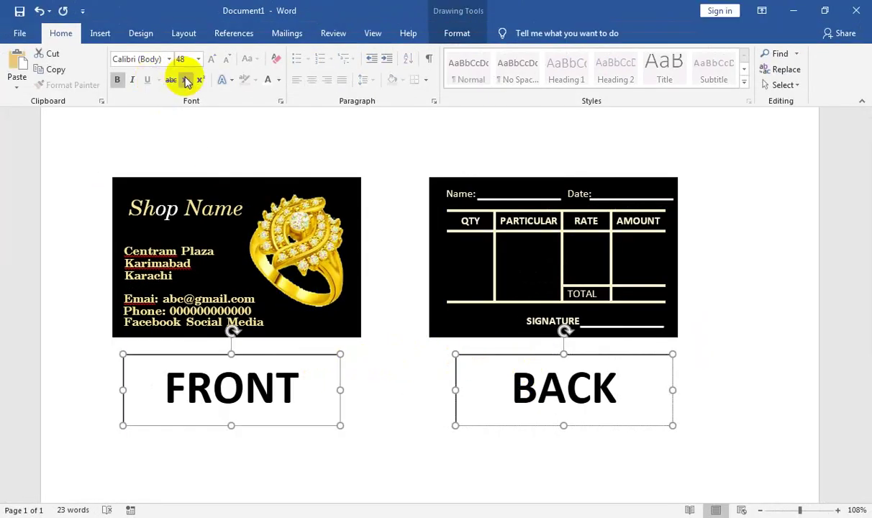
left_click(457, 33)
left_click(315, 72)
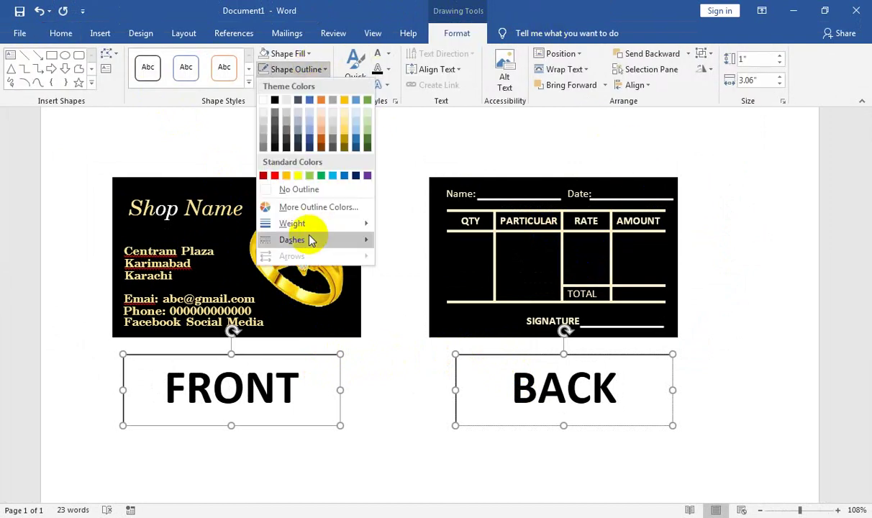
left_click(296, 193)
left_click(656, 278)
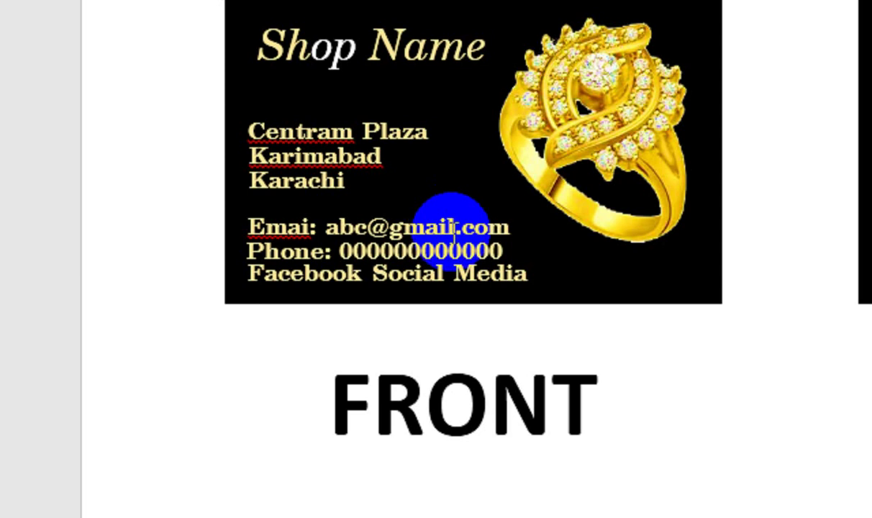
left_click(212, 298)
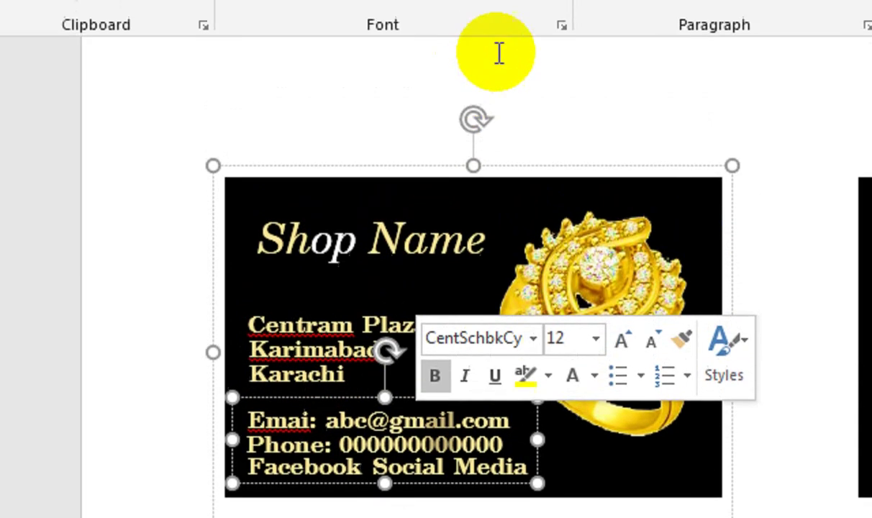
left_click(590, 69)
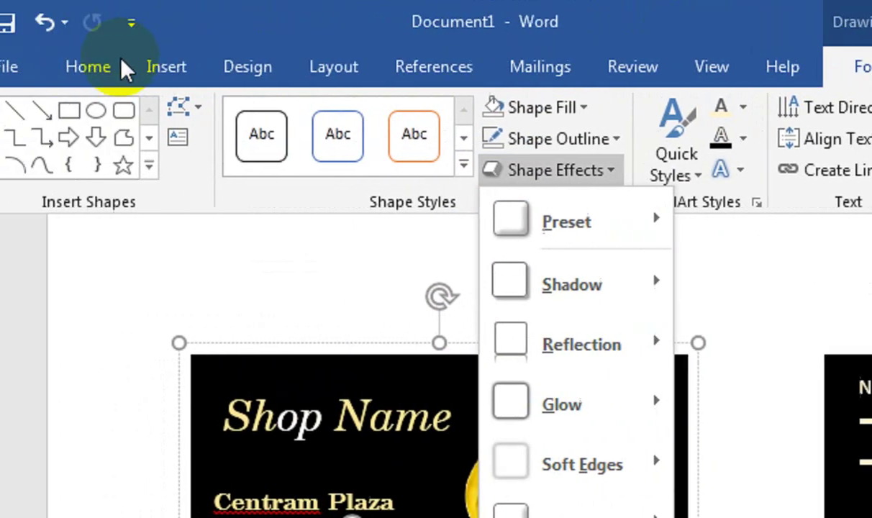
left_click(122, 68)
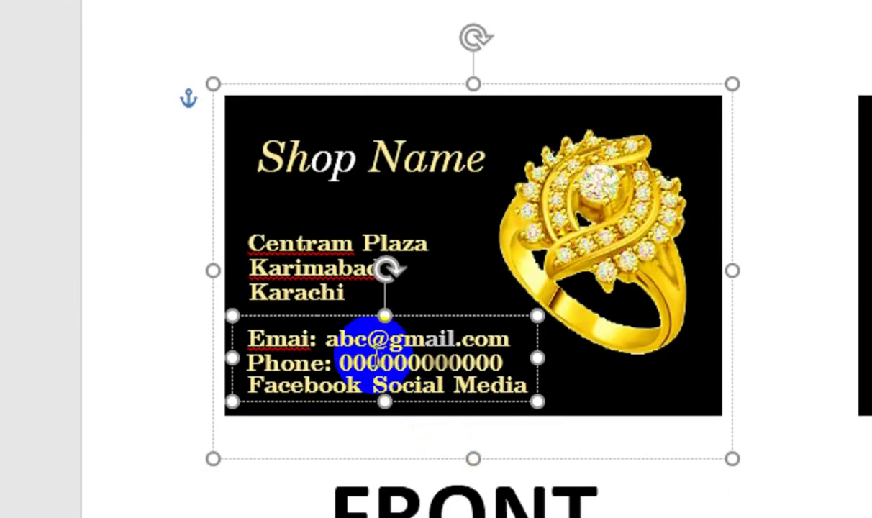
left_click(347, 288)
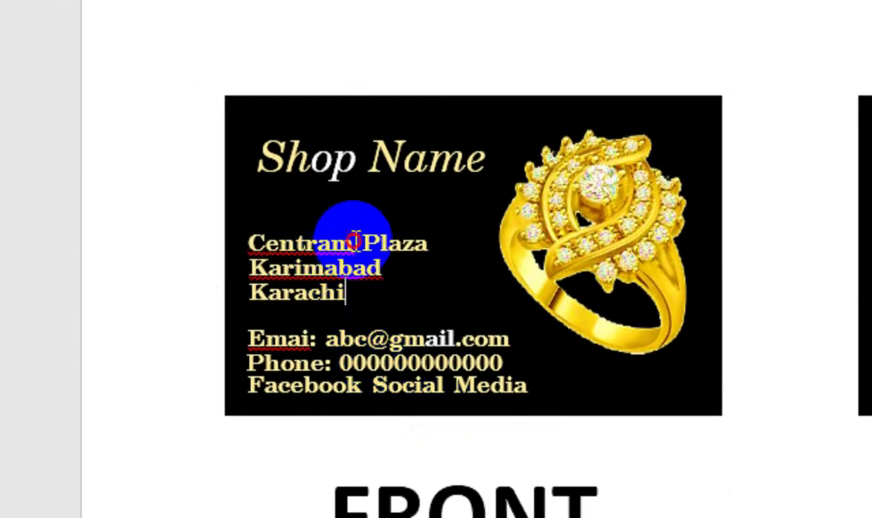
key("Escape")
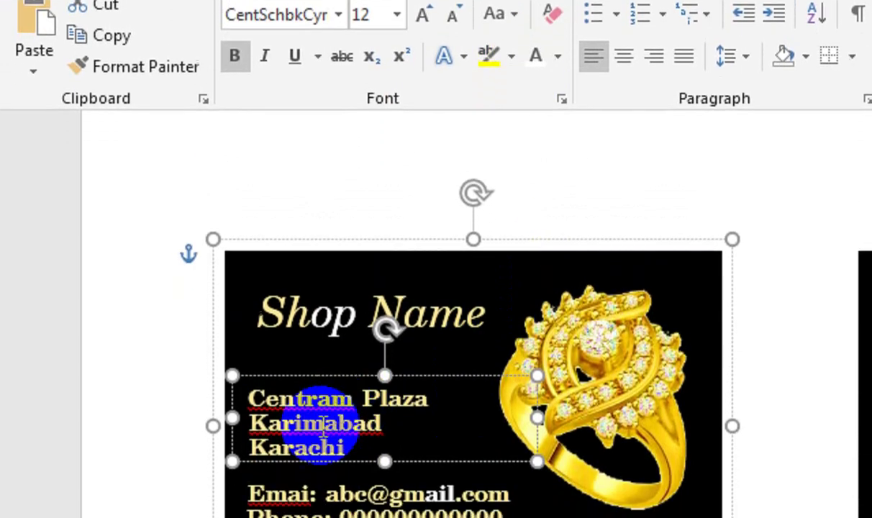
left_click(325, 367)
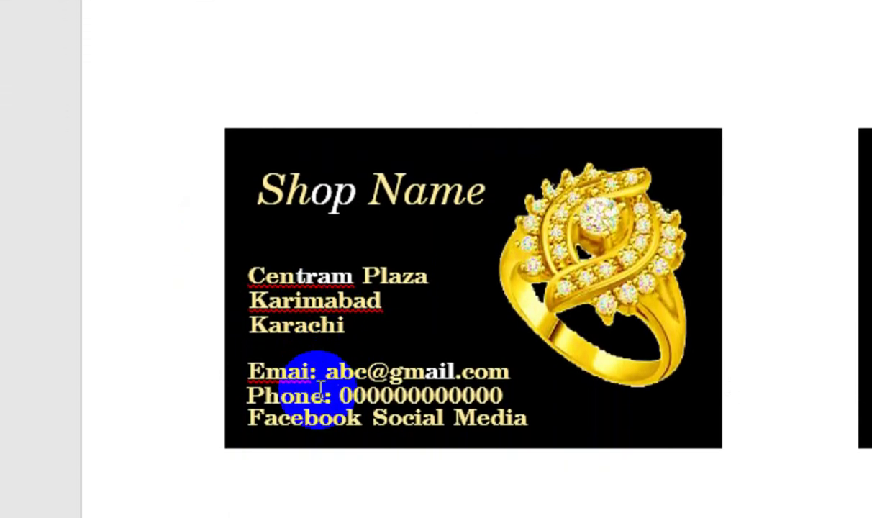
left_click(379, 385)
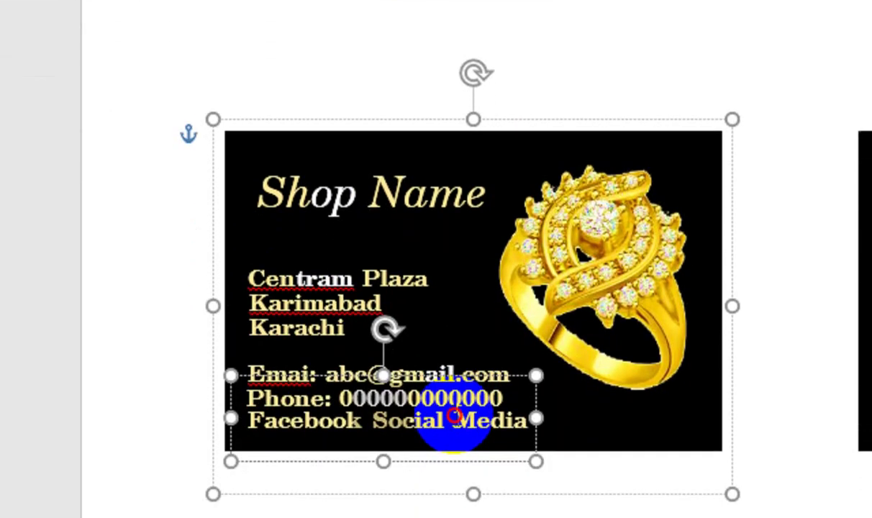
left_click(451, 403)
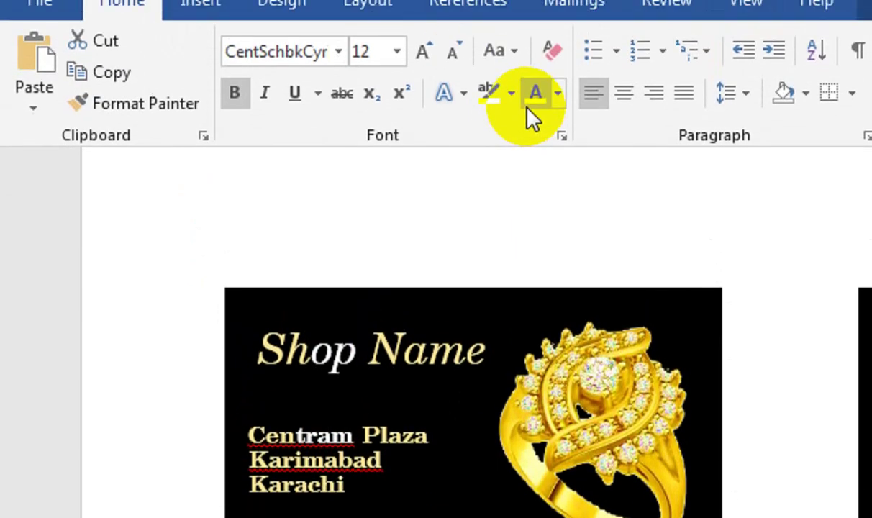
left_click(665, 467)
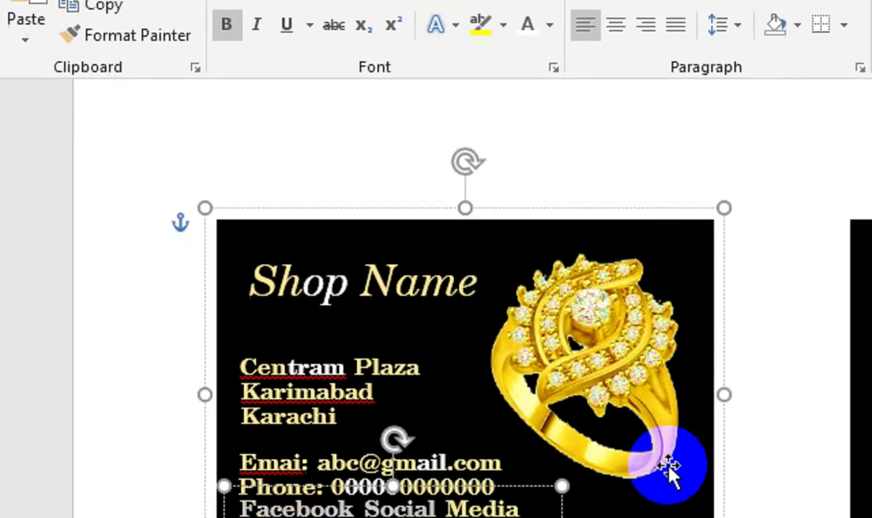
left_click(651, 349)
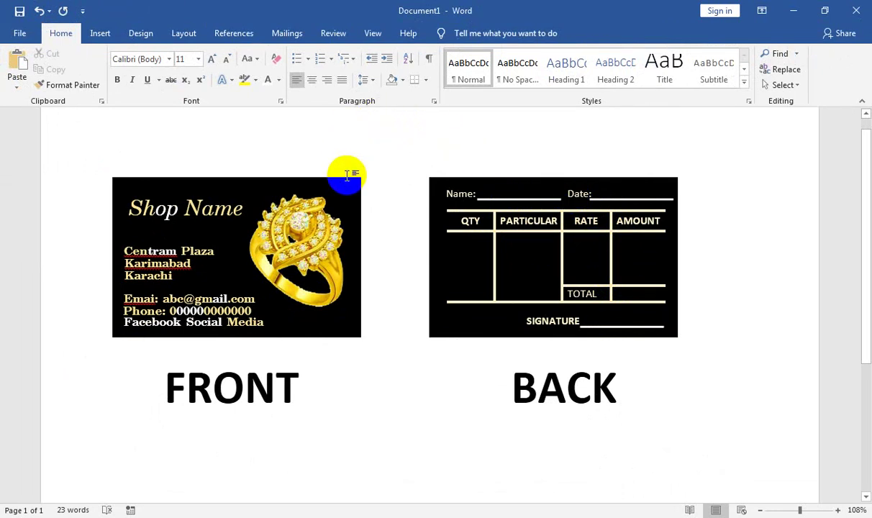
left_click(23, 34)
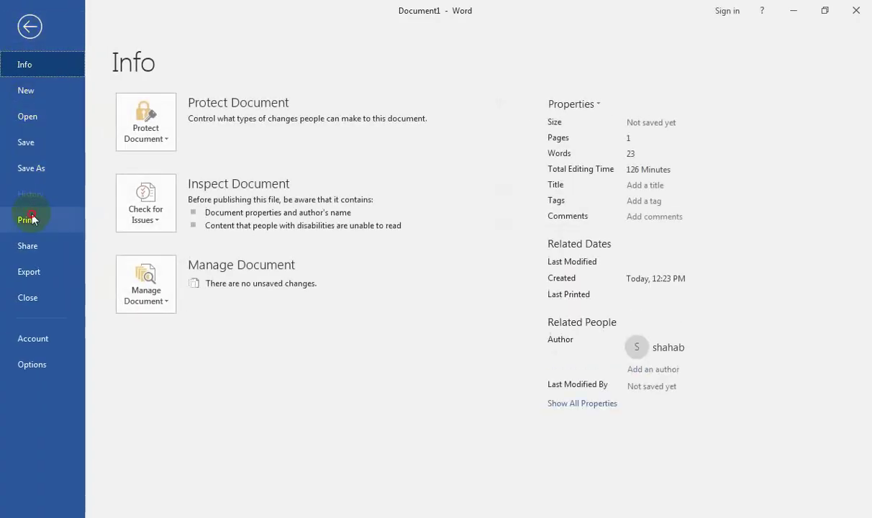
left_click(29, 219)
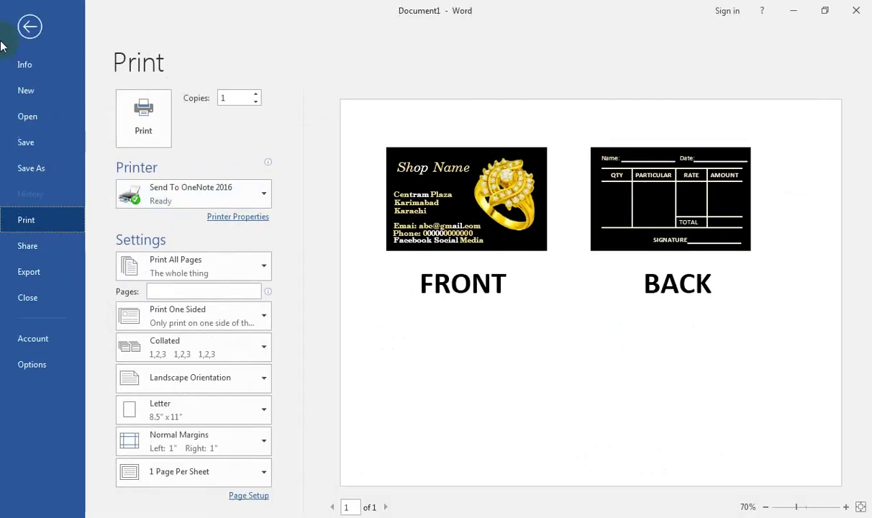
left_click(24, 27)
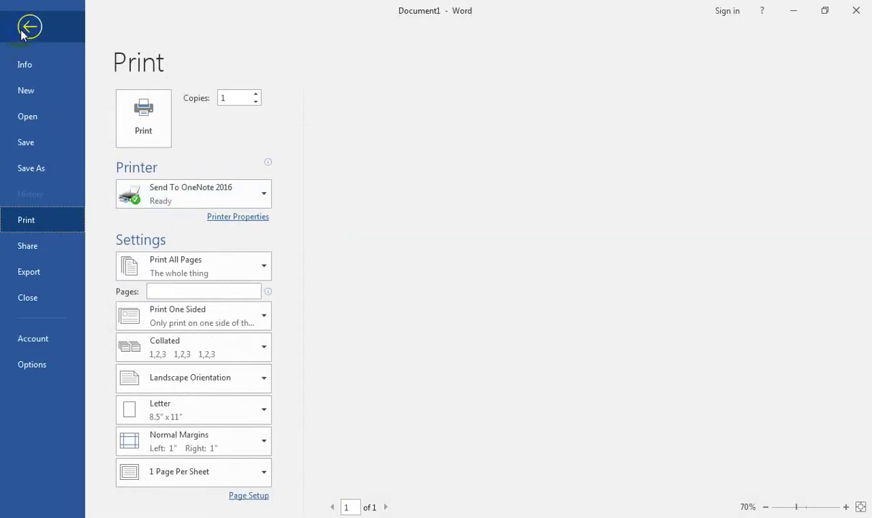